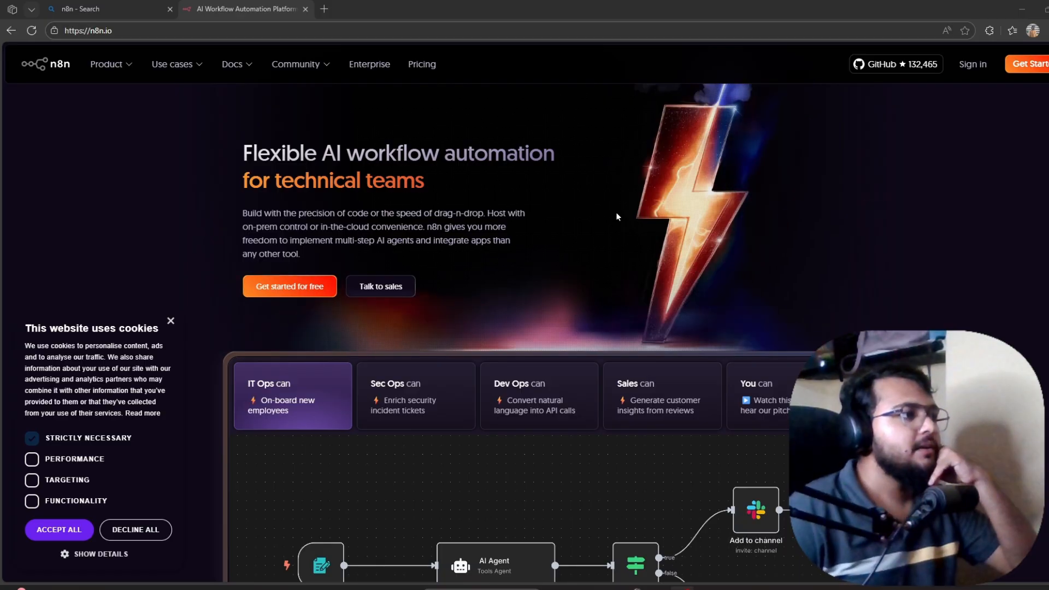
Scroll down the n8n homepage to the IT Ops onboarding workflow demo.
{"action": "scroll", "coordinate": [615, 216], "scroll_direction": "down", "scroll_amount": 4}
{"action": "scroll", "coordinate": [615, 216], "scroll_direction": "down", "scroll_amount": 1}
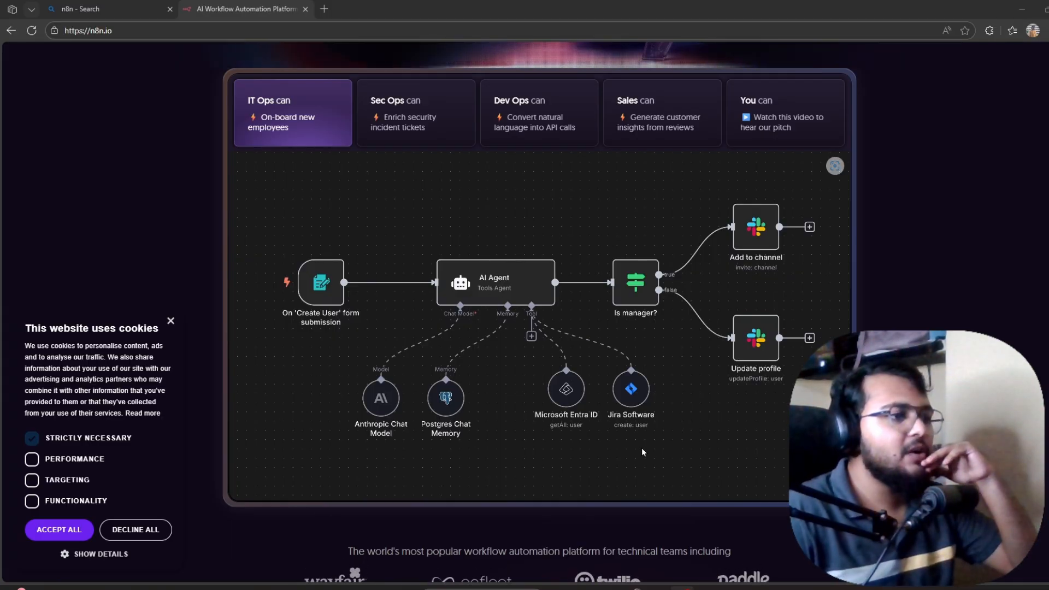
Cycle the demo through the Sec Ops, Dev Ops and Sales examples to the pitch video, then return to the top.
{"action": "left_click", "coordinate": [417, 124]}
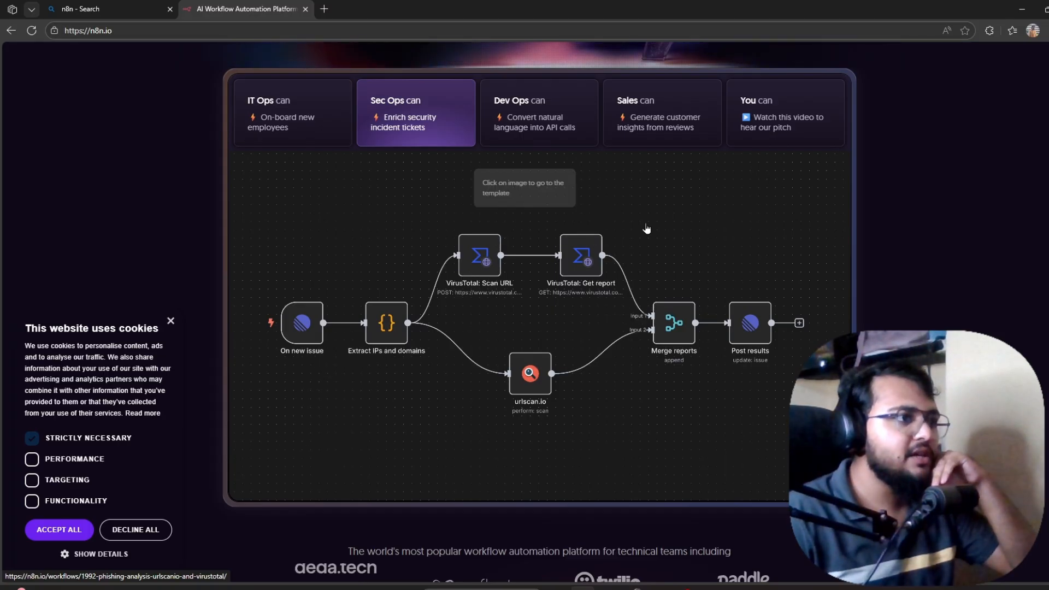
{"action": "left_click", "coordinate": [542, 106]}
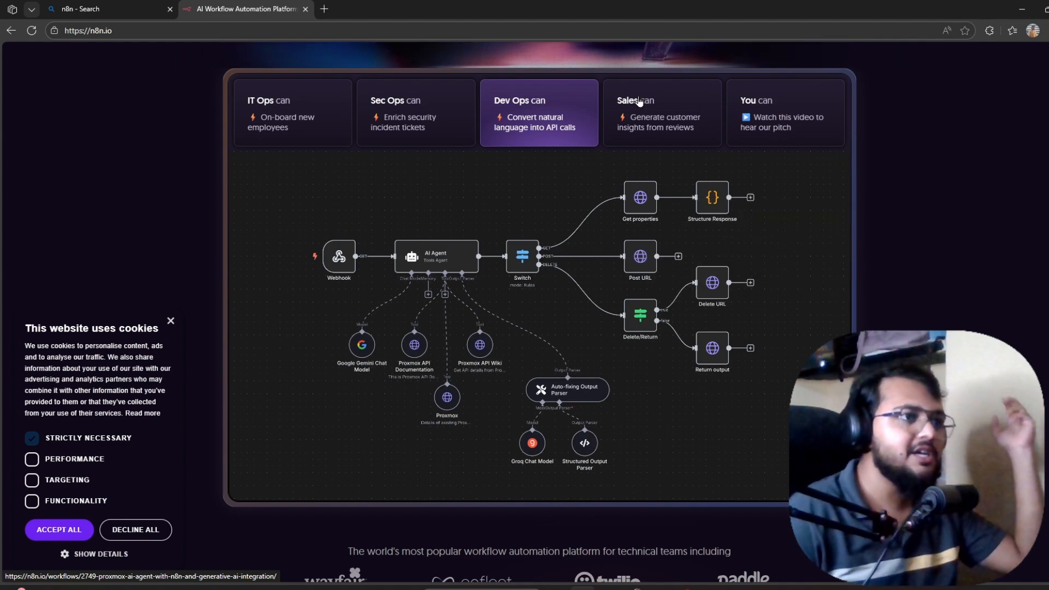
{"action": "left_click", "coordinate": [661, 126]}
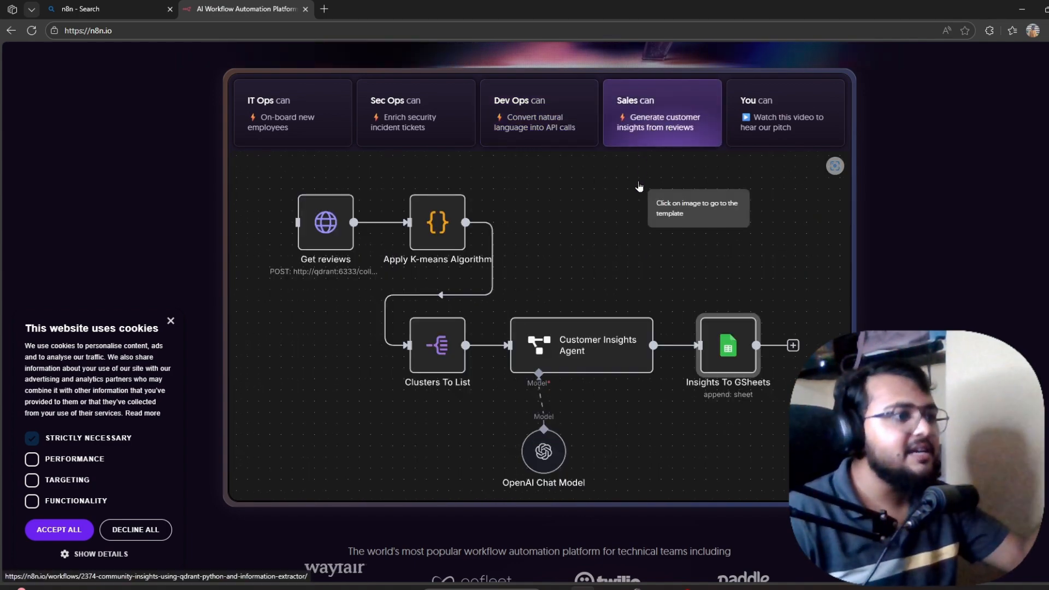
{"action": "left_click", "coordinate": [749, 118]}
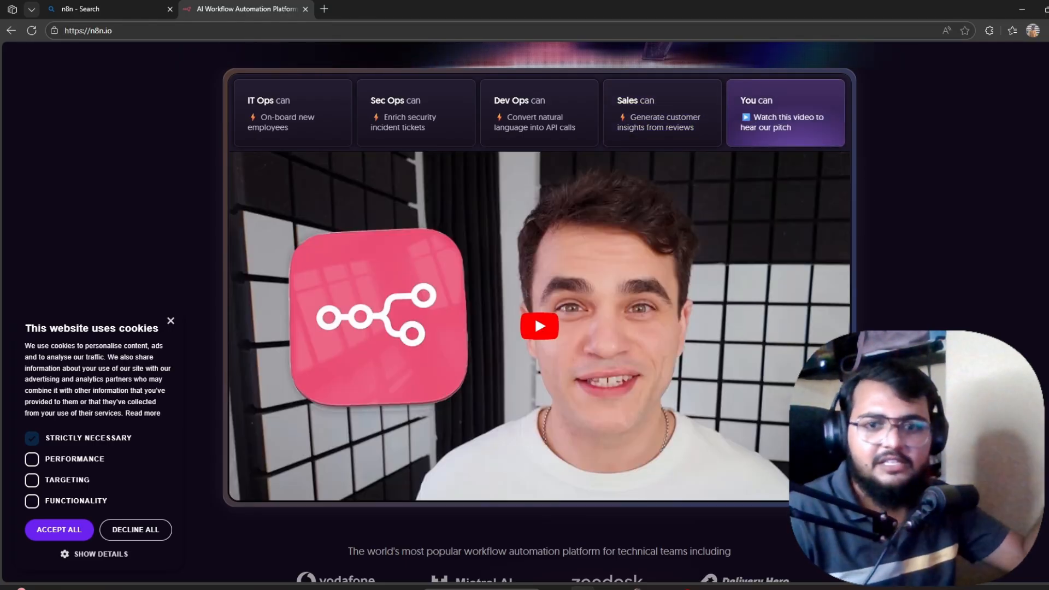
{"action": "scroll", "coordinate": [539, 327], "scroll_direction": "up", "scroll_amount": 3}
{"action": "scroll", "coordinate": [539, 328], "scroll_direction": "up", "scroll_amount": 2}
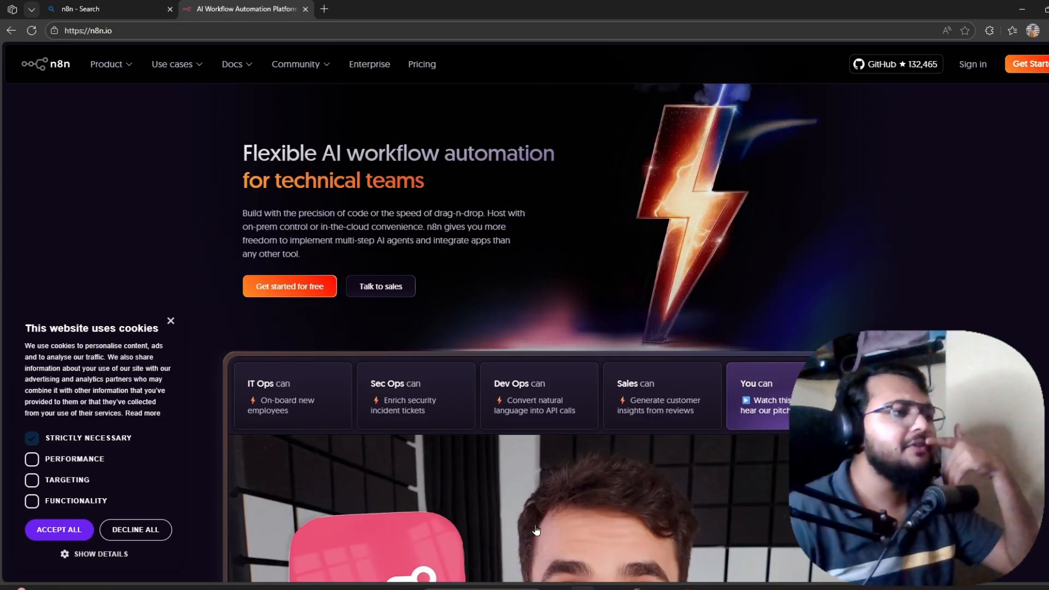
{"action": "scroll", "coordinate": [549, 465], "scroll_direction": "down", "scroll_amount": 3}
{"action": "scroll", "coordinate": [549, 466], "scroll_direction": "up", "scroll_amount": 2}
{"action": "scroll", "coordinate": [549, 466], "scroll_direction": "up", "scroll_amount": 1}
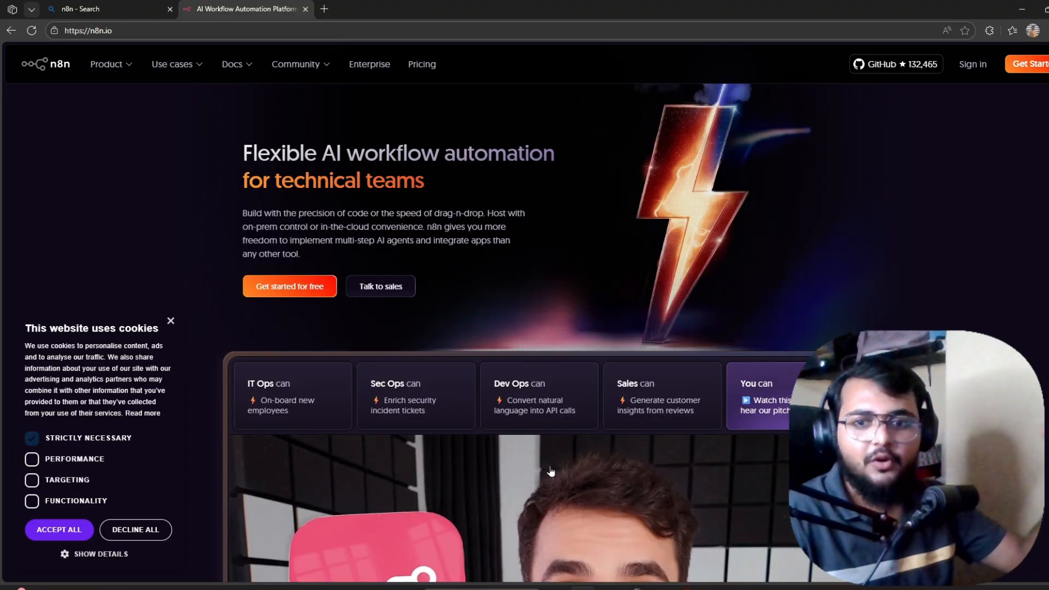
Go to the n8n Cloud sign-in page and select the prefilled account name.
{"action": "left_click", "coordinate": [976, 69]}
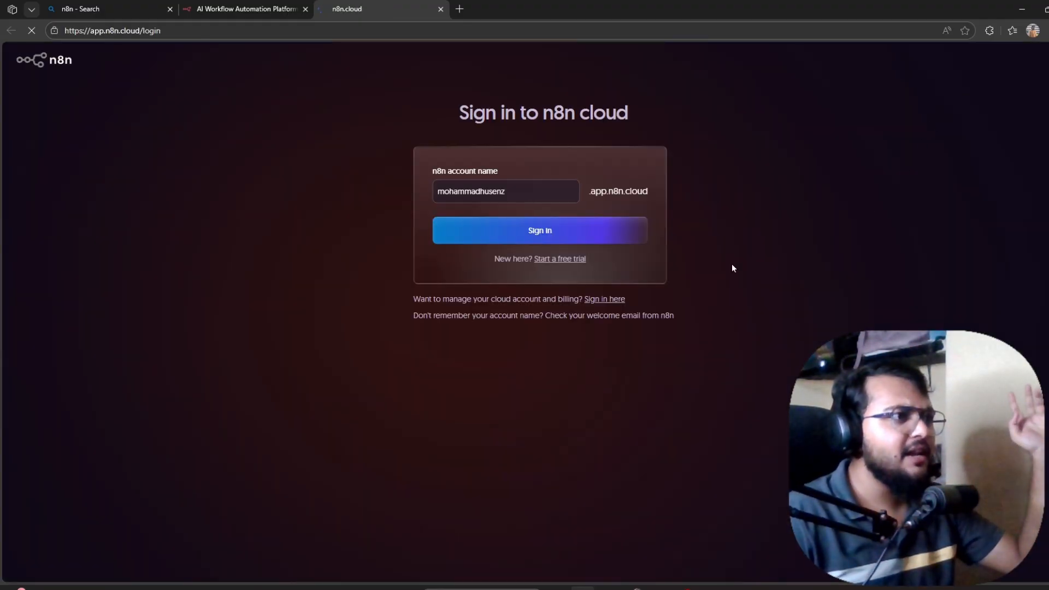
{"action": "double_click", "coordinate": [502, 190]}
{"action": "left_click", "coordinate": [502, 188]}
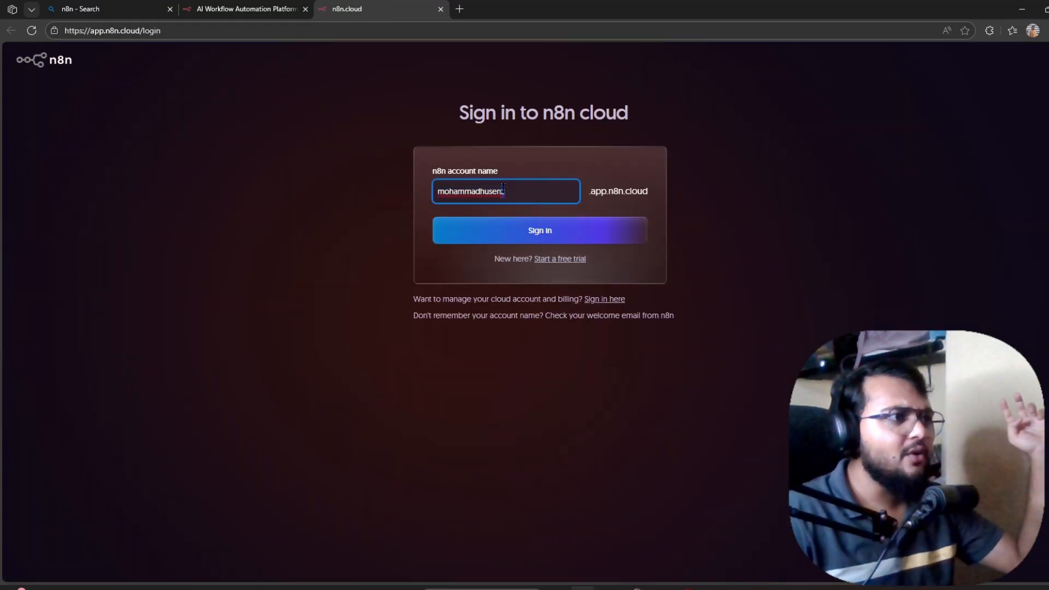
{"action": "left_click_drag", "start_coordinate": [402, 170], "coordinate": [432, 186]}
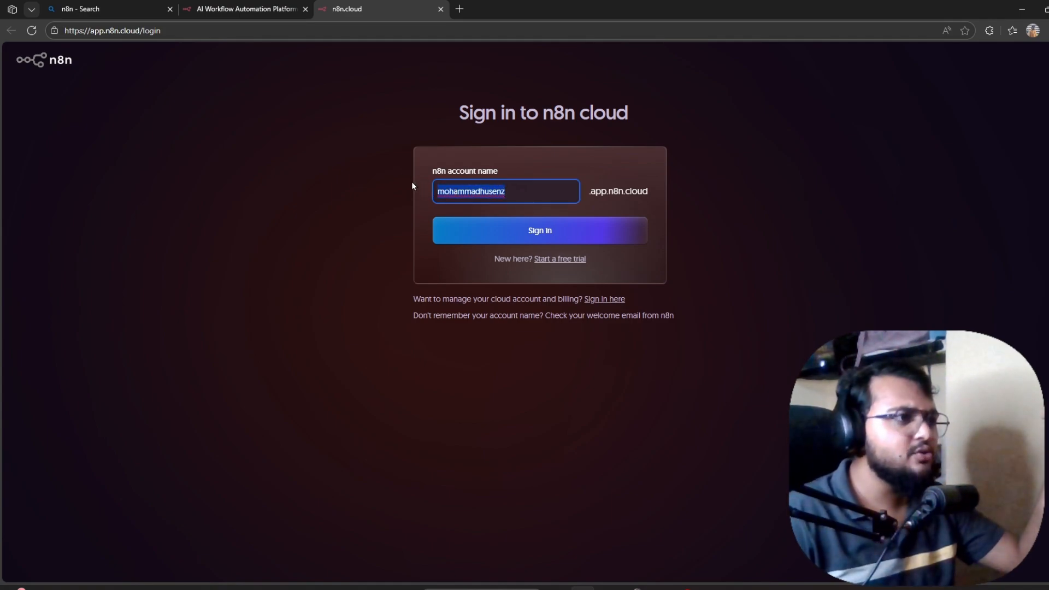
Register for a free 14-day trial using the autofilled signup details.
{"action": "left_click", "coordinate": [562, 259]}
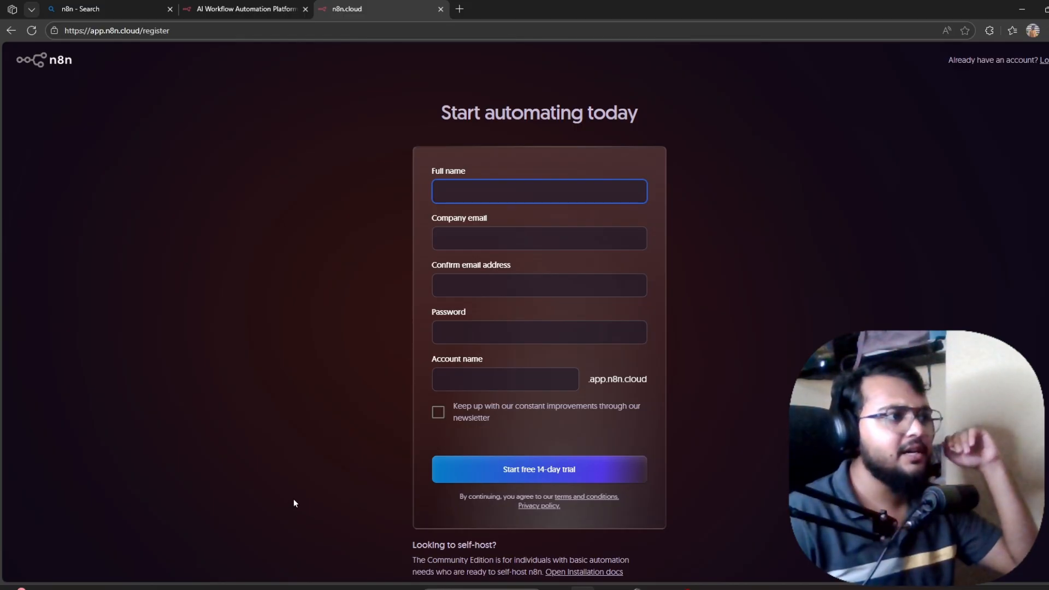
{"action": "left_click", "coordinate": [529, 194]}
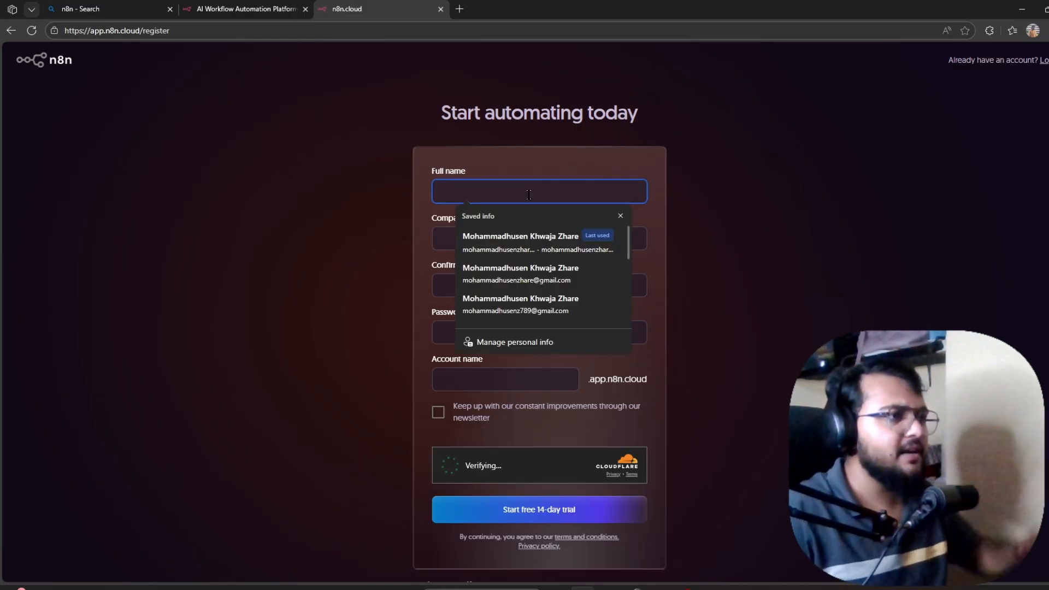
{"action": "left_click", "coordinate": [709, 189]}
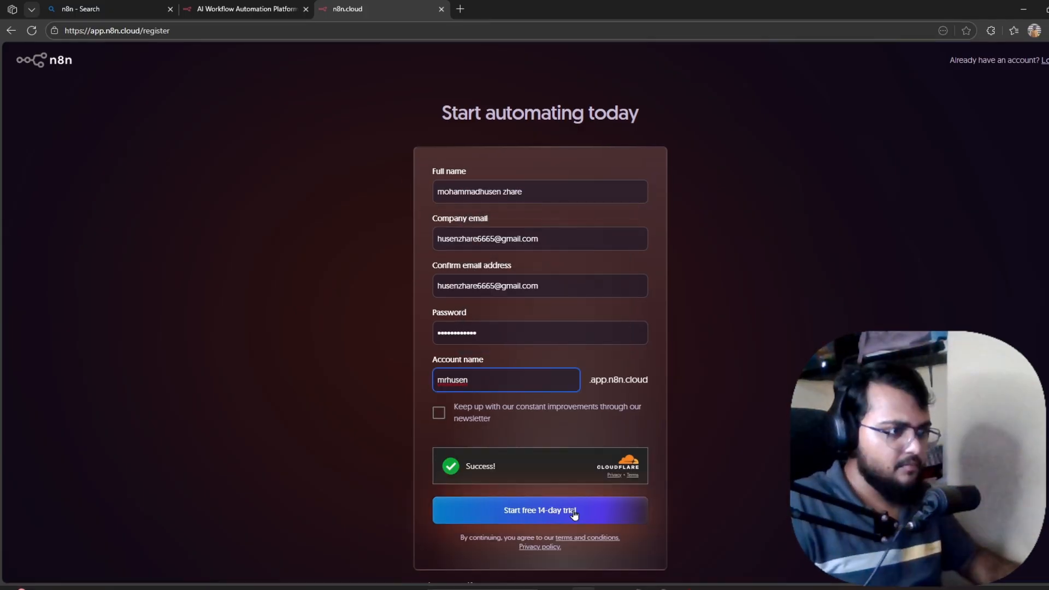
{"action": "left_click", "coordinate": [575, 504]}
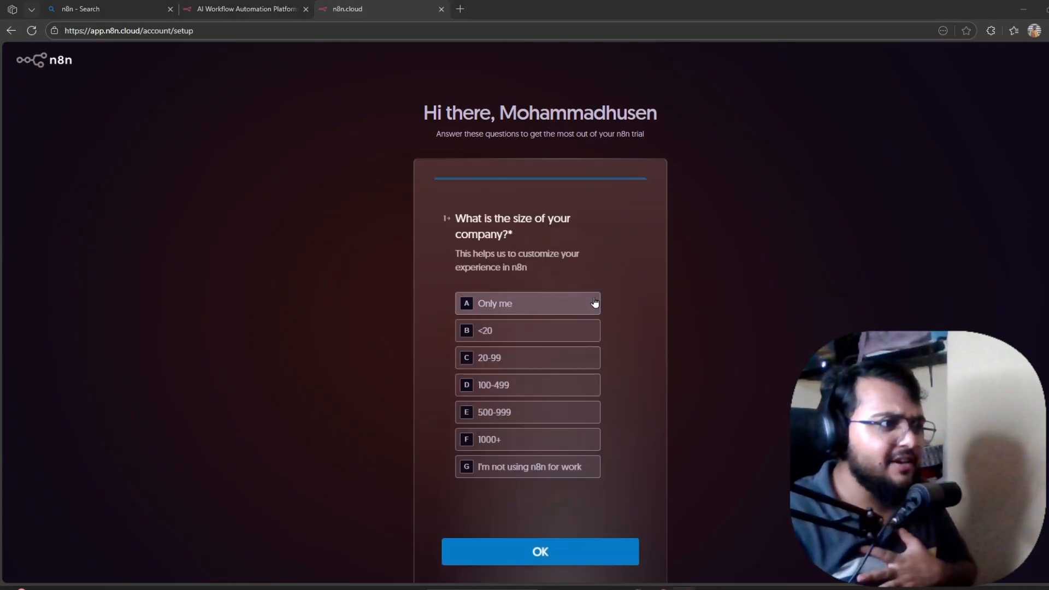
Answer the setup survey with Only me, Engineering, Software as a service, Writing JavaScript functions and Podcast.
{"action": "scroll", "coordinate": [614, 274], "scroll_direction": "down", "scroll_amount": 1}
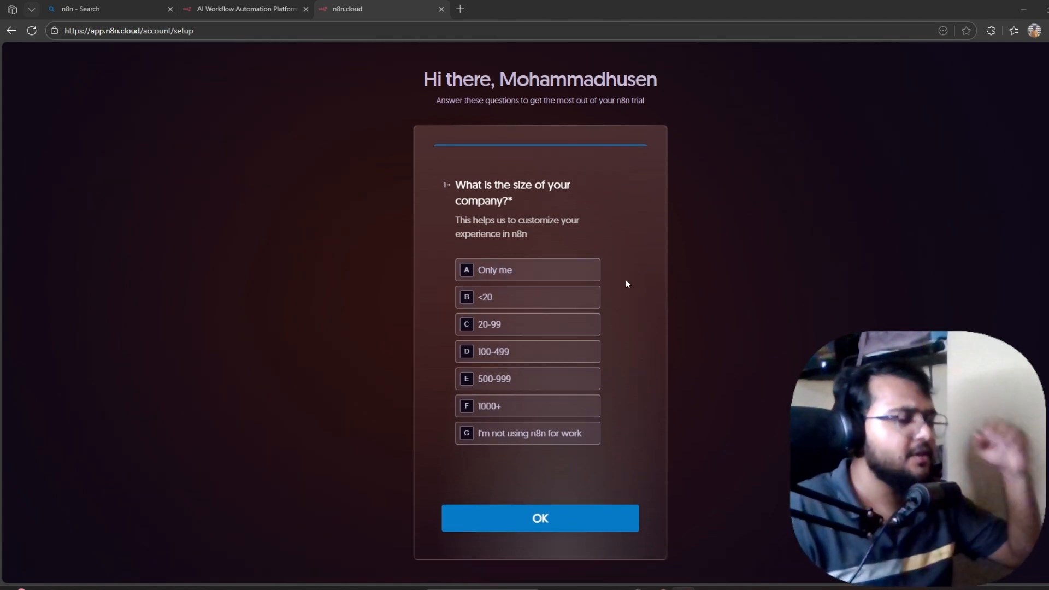
{"action": "left_click", "coordinate": [529, 275]}
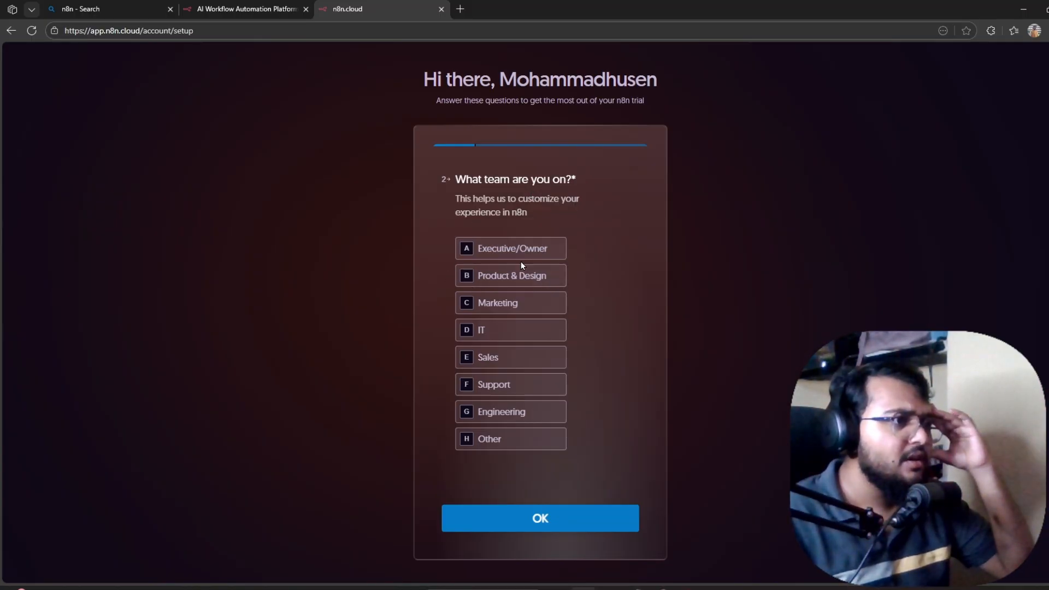
{"action": "left_click", "coordinate": [515, 413]}
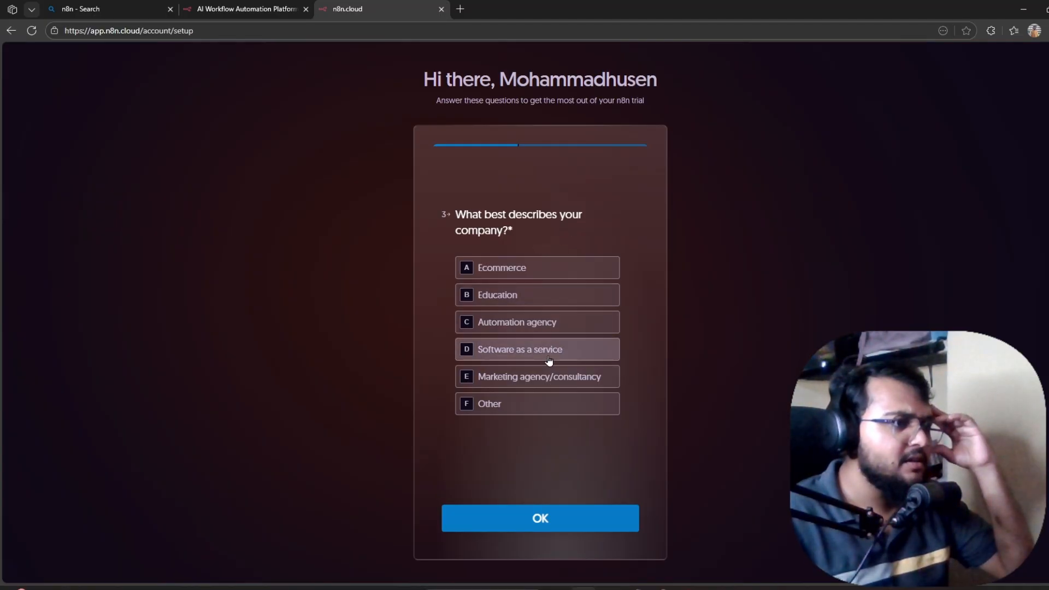
{"action": "left_click", "coordinate": [573, 351]}
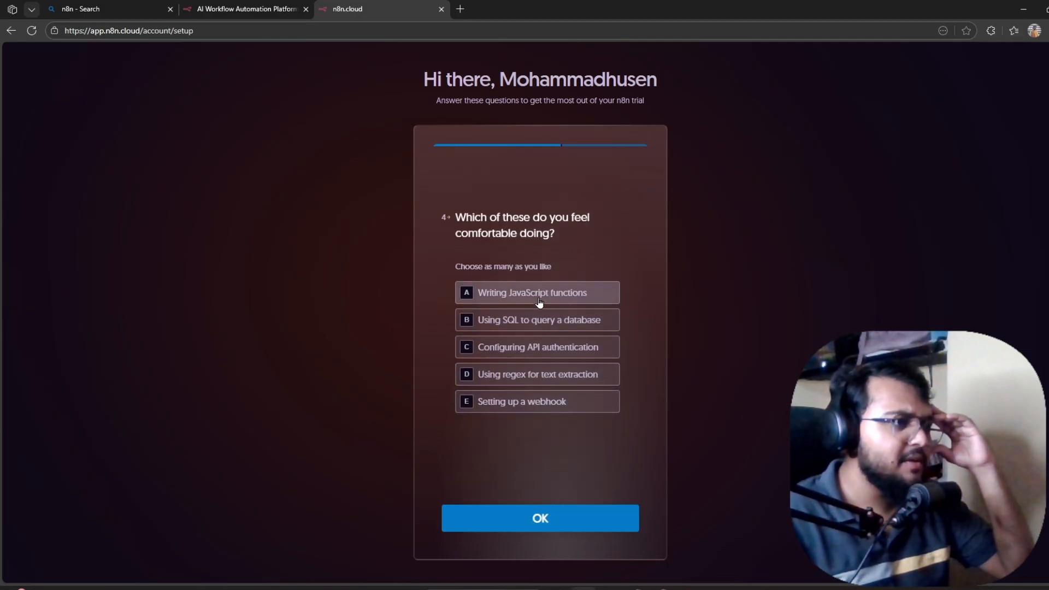
{"action": "left_click", "coordinate": [538, 300]}
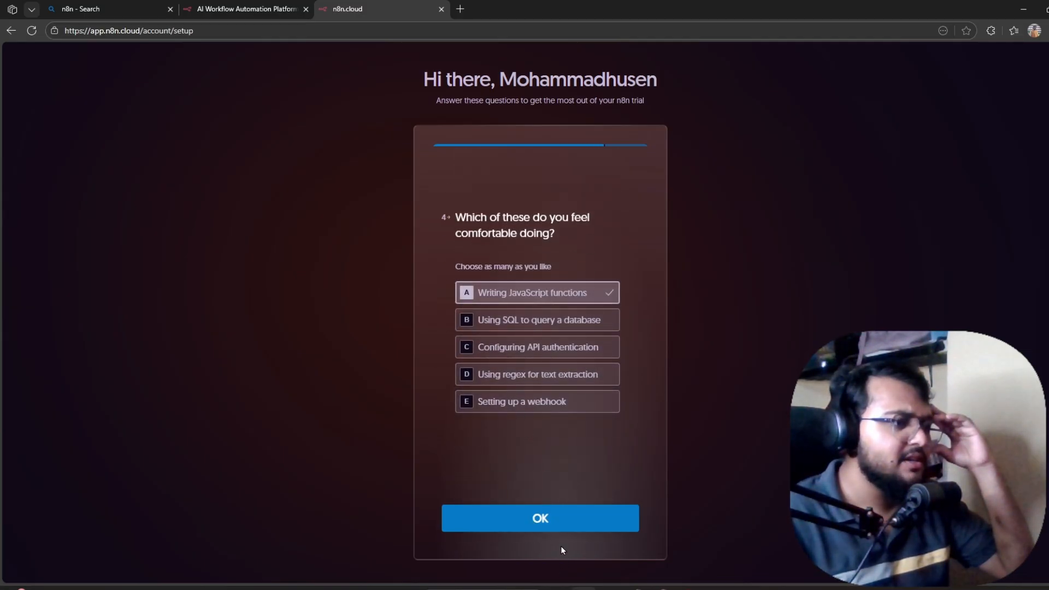
{"action": "left_click", "coordinate": [557, 523]}
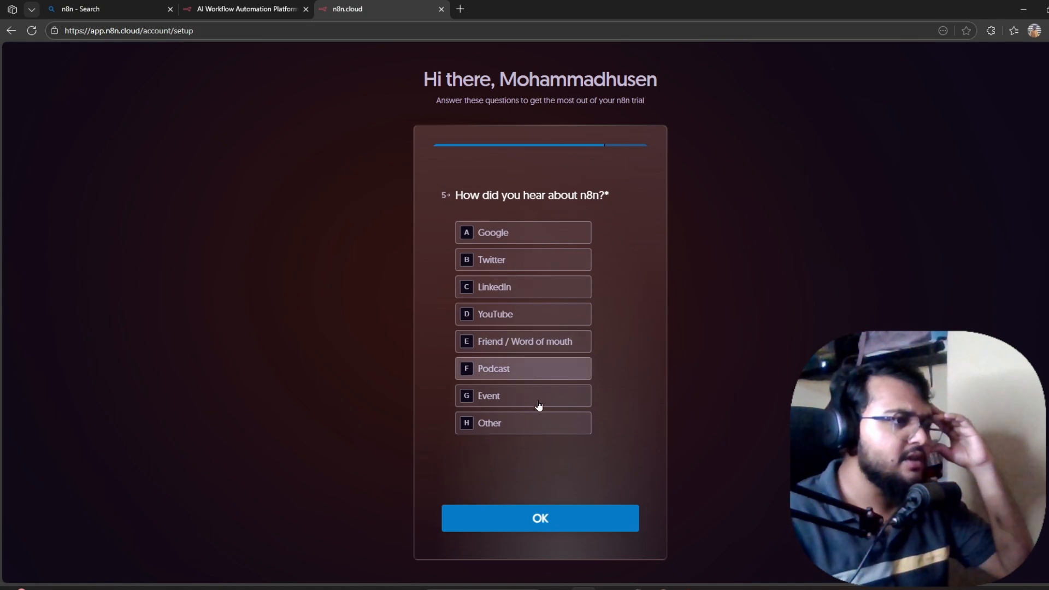
{"action": "left_click", "coordinate": [537, 371]}
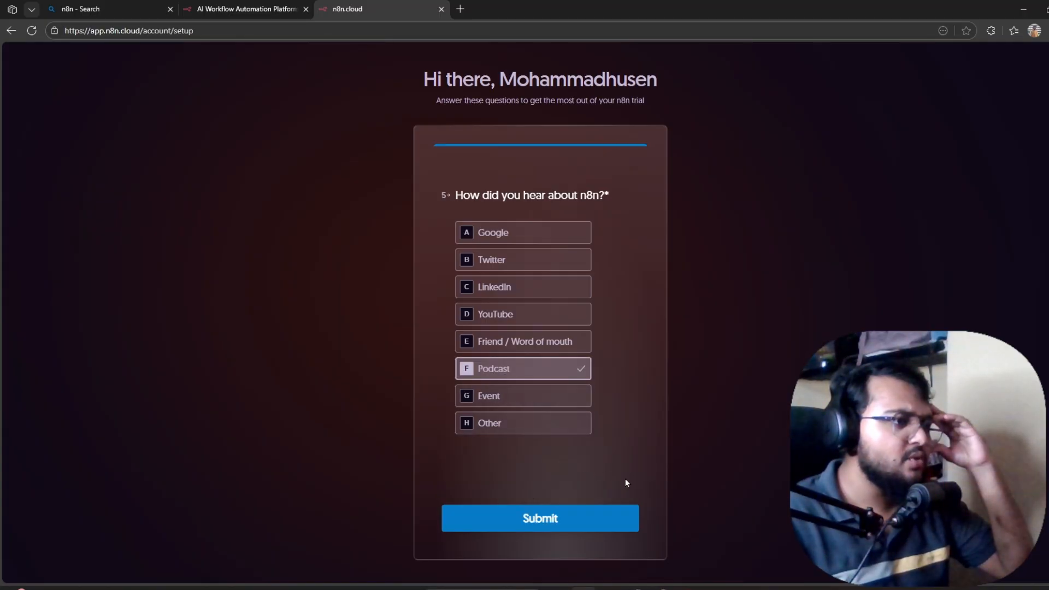
{"action": "left_click", "coordinate": [577, 528]}
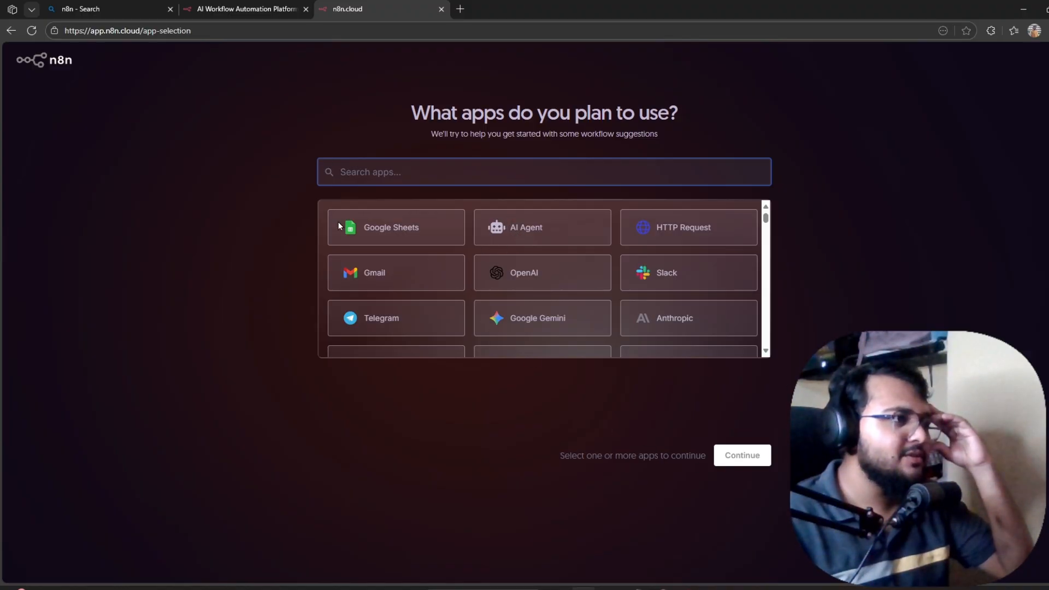
Choose Webhook as the planned app, skip inviting team members, and enter the workspace.
{"action": "scroll", "coordinate": [404, 306], "scroll_direction": "down", "scroll_amount": 2}
{"action": "scroll", "coordinate": [416, 293], "scroll_direction": "up", "scroll_amount": 2}
{"action": "scroll", "coordinate": [532, 273], "scroll_direction": "down", "scroll_amount": 3}
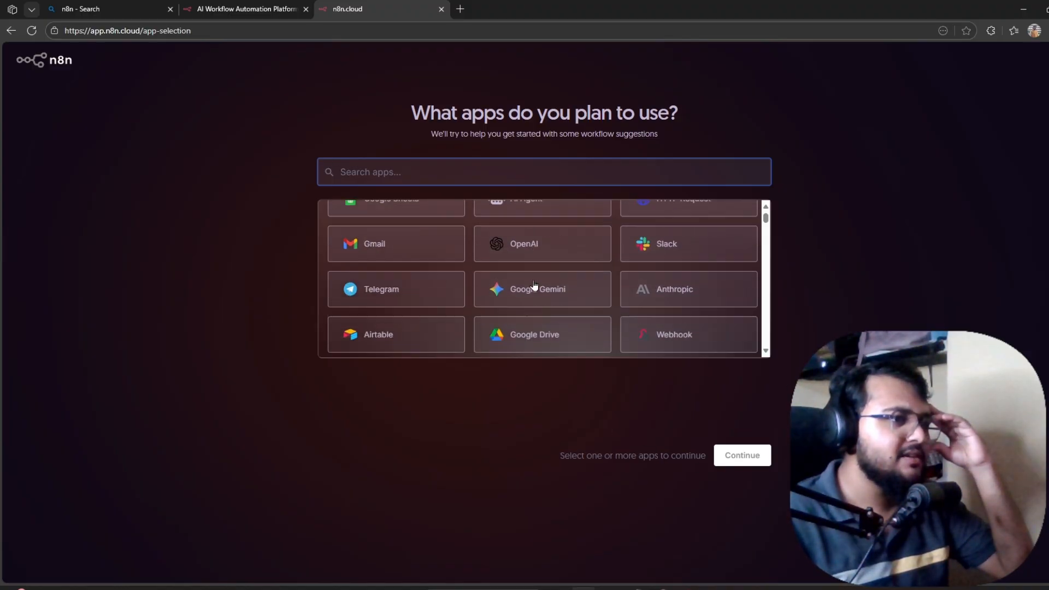
{"action": "scroll", "coordinate": [532, 274], "scroll_direction": "up", "scroll_amount": 1}
{"action": "left_click", "coordinate": [673, 251]}
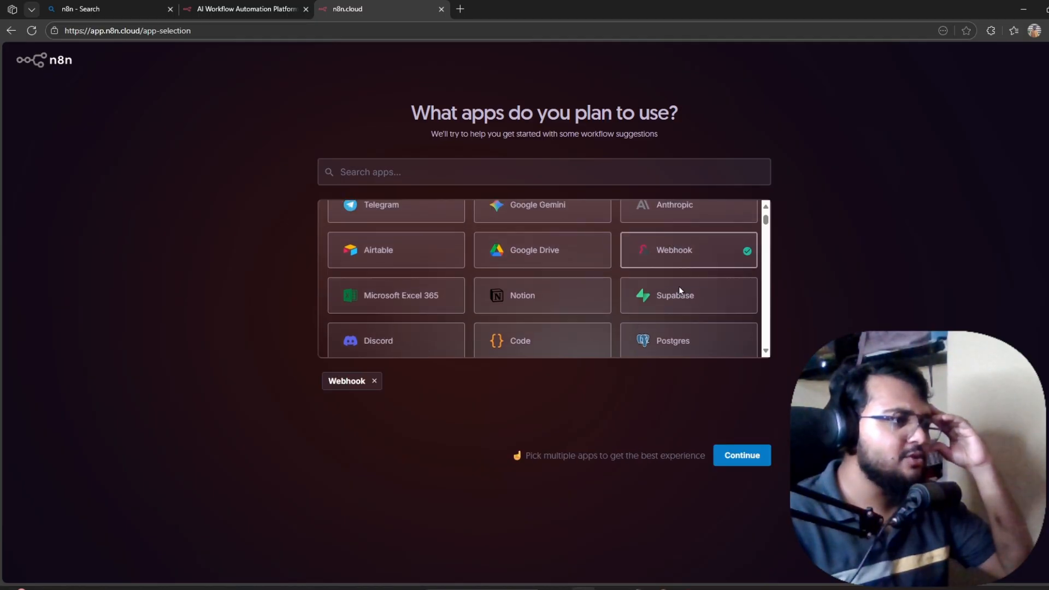
{"action": "left_click", "coordinate": [736, 458]}
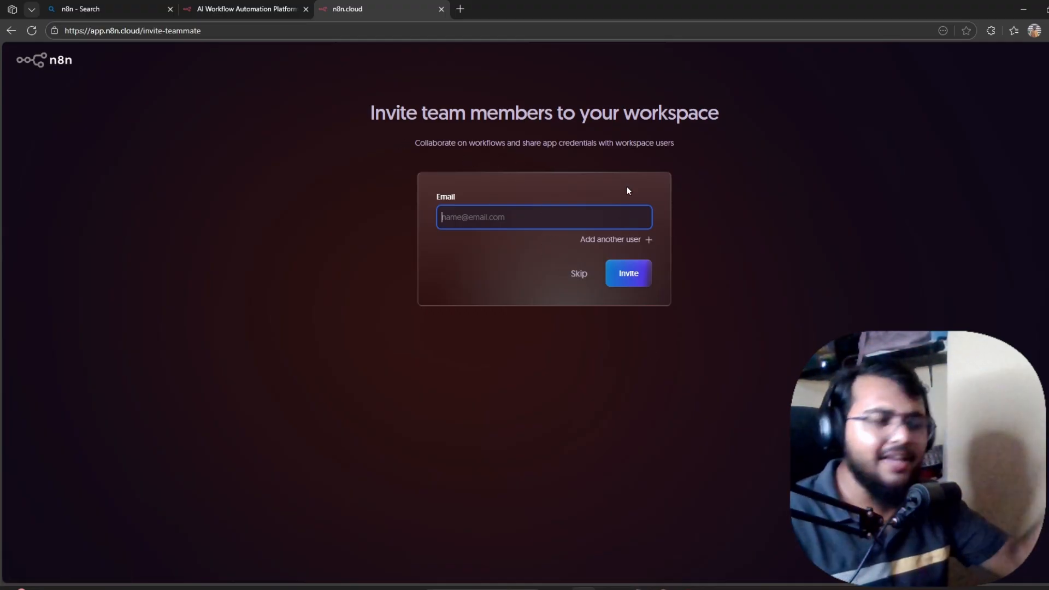
{"action": "left_click", "coordinate": [583, 280]}
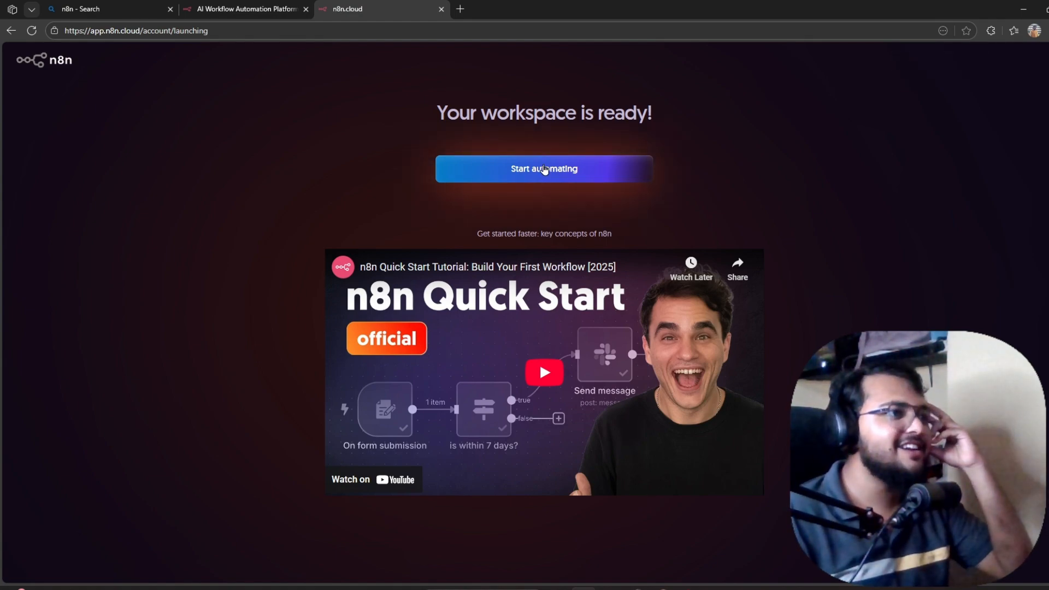
{"action": "left_click", "coordinate": [544, 169]}
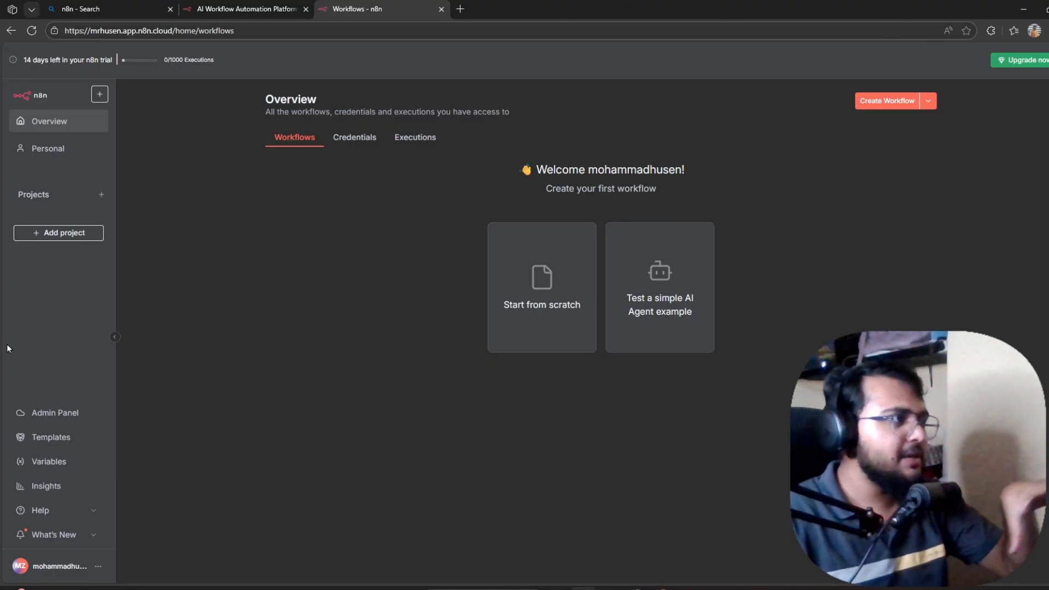
Start a blank workflow from scratch and bring up the trigger chooser for its first step.
{"action": "left_click", "coordinate": [517, 307]}
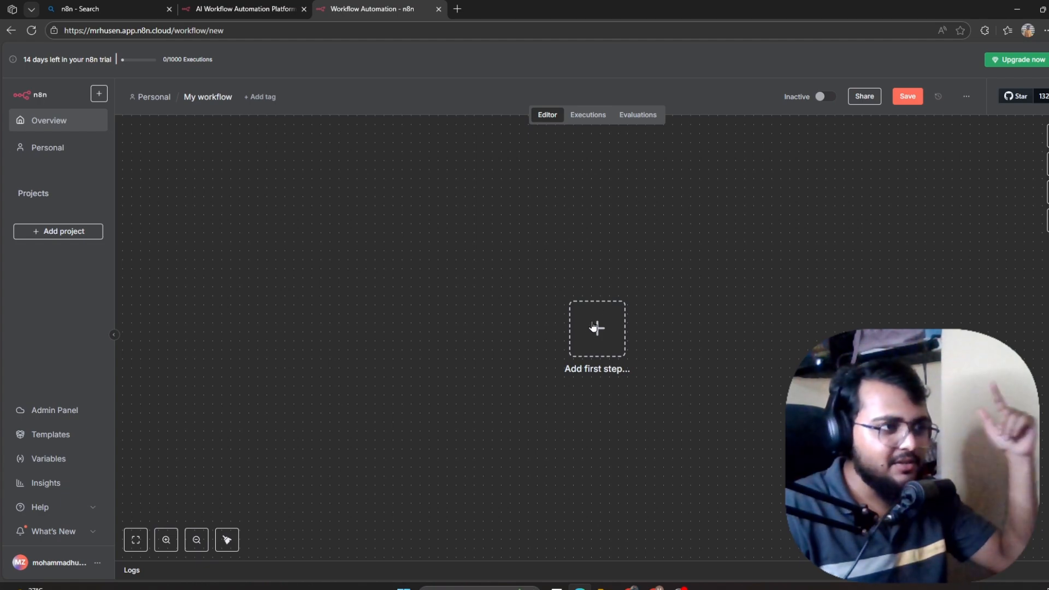
{"action": "left_click", "coordinate": [594, 326]}
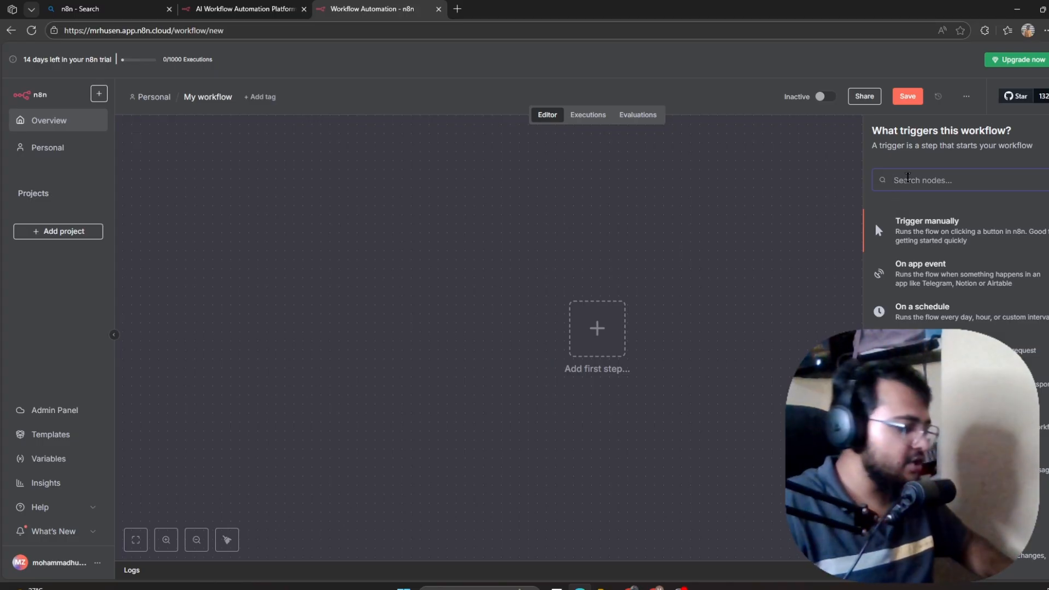
Add a Webhook trigger with GET path /stock-analysis, keeping Respond set to Immediately.
{"action": "type", "text": "web"}
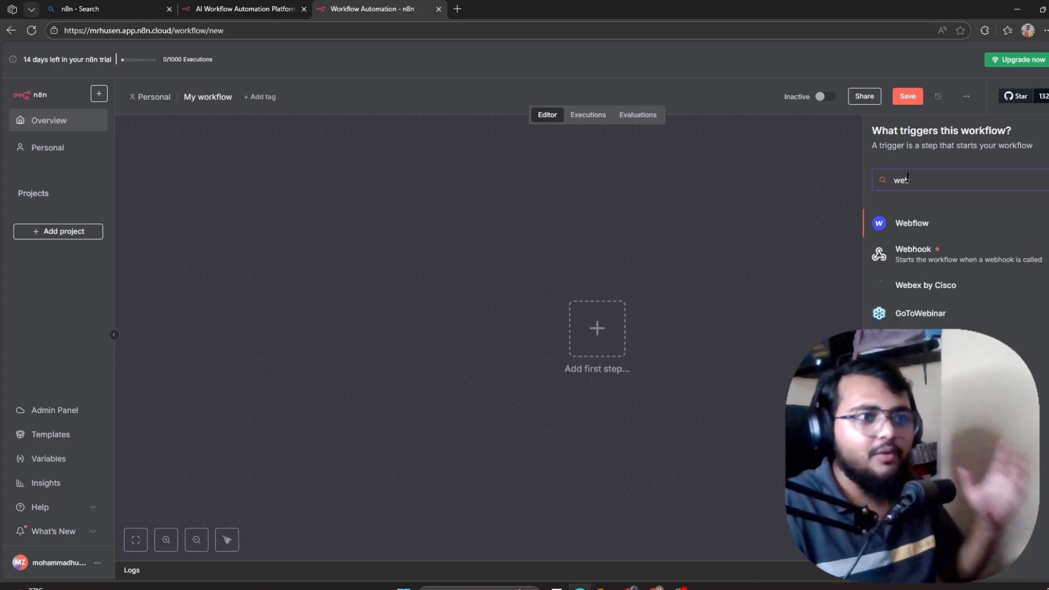
{"action": "left_click", "coordinate": [939, 251]}
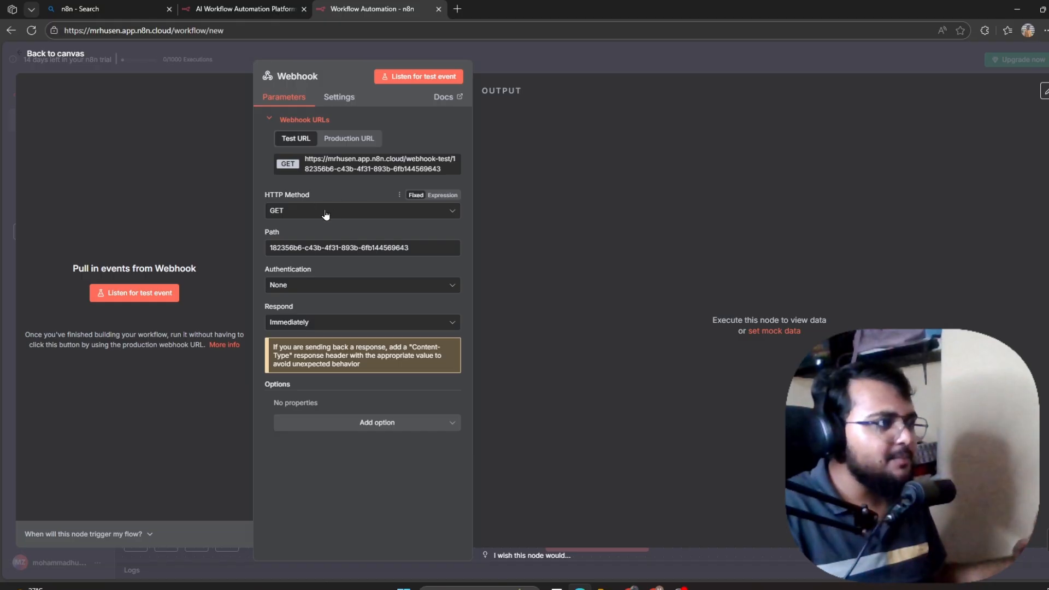
{"action": "triple_click", "coordinate": [411, 247]}
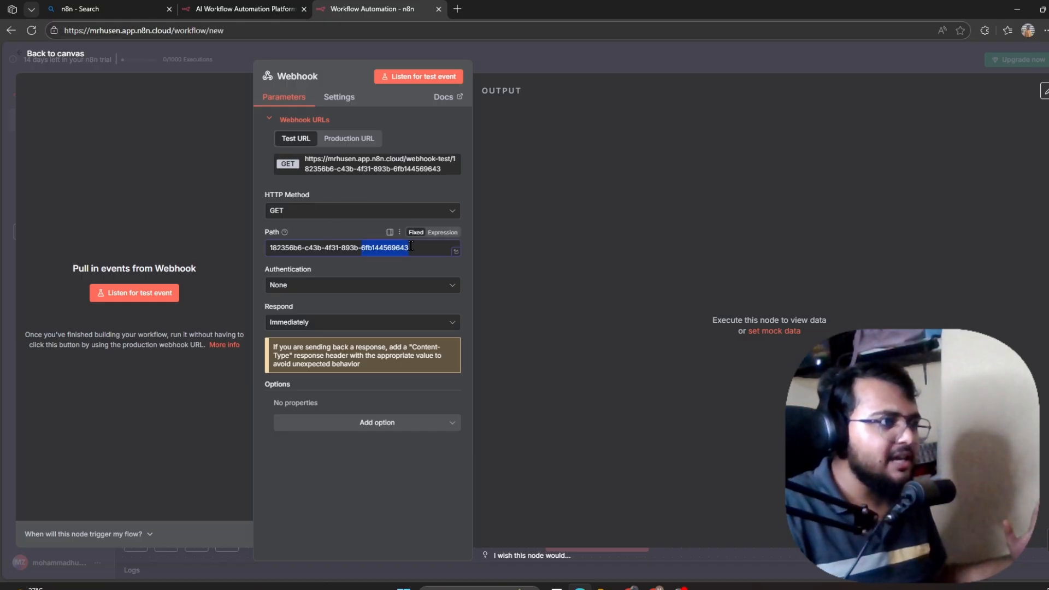
{"action": "key", "text": "BackSpace"}
{"action": "type", "text": "/"}
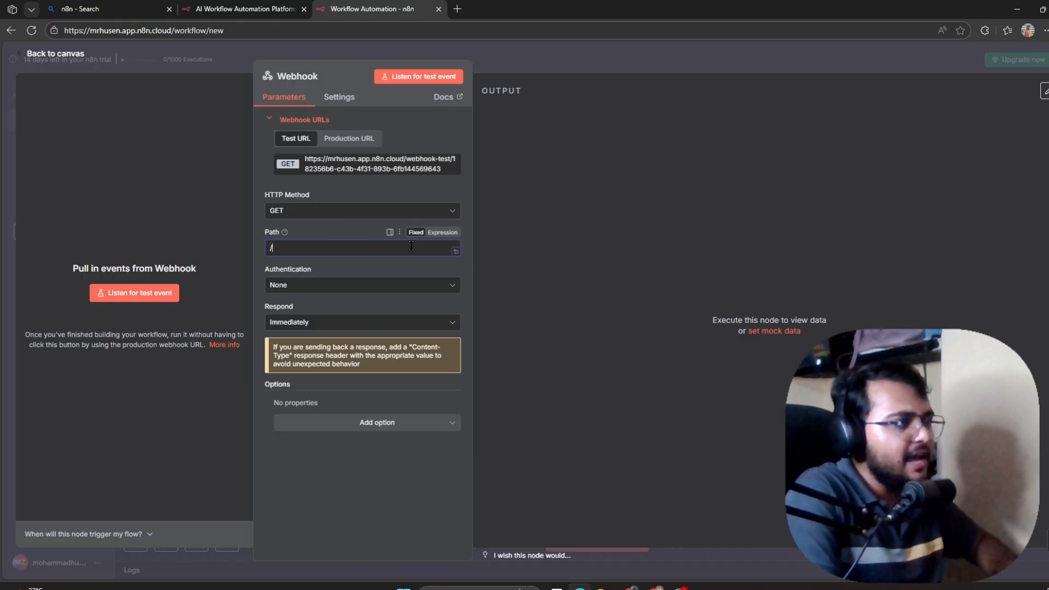
{"action": "type", "text": "fetch"}
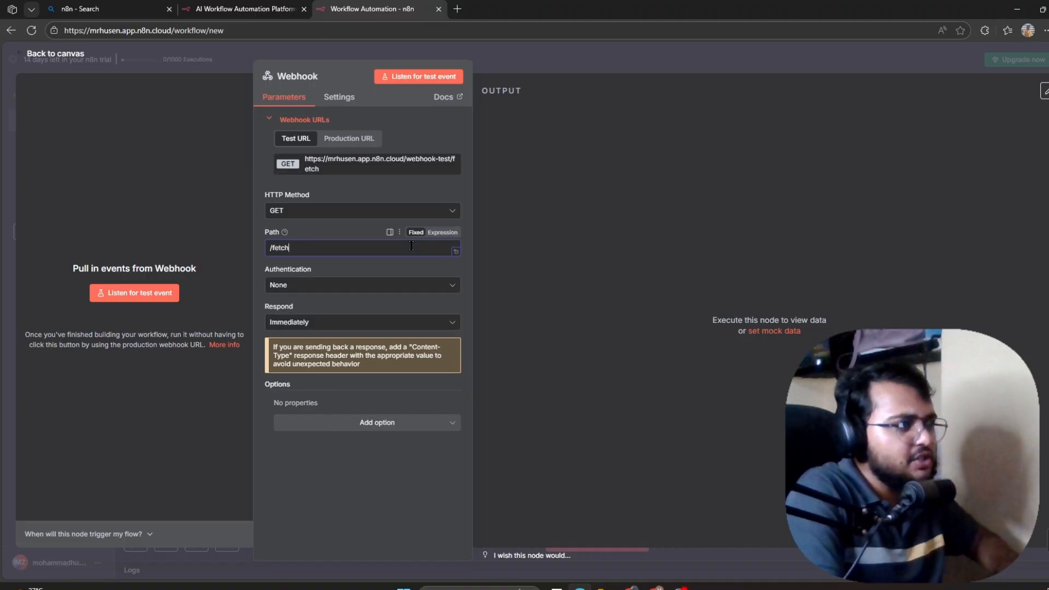
{"action": "type", "text": "-dat"}
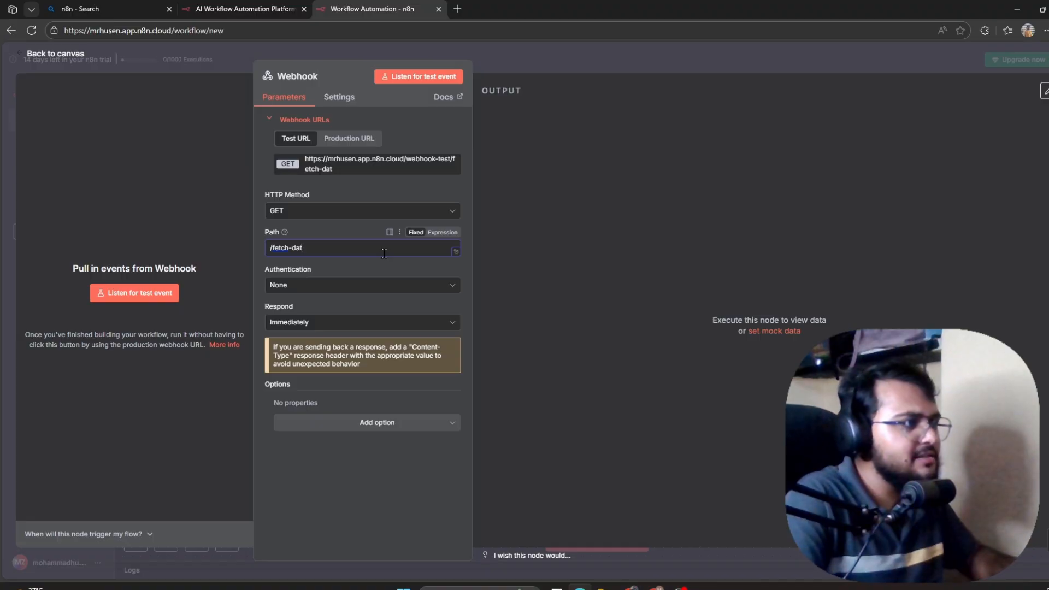
{"action": "key", "text": "BackSpace"}
{"action": "key", "text": "BackSpace"}
{"action": "key", "text": "BackSpace"}
{"action": "key", "text": "BackSpace"}
{"action": "key", "text": "BackSpace"}
{"action": "key", "text": "BackSpace"}
{"action": "key", "text": "BackSpace"}
{"action": "key", "text": "BackSpace"}
{"action": "key", "text": "BackSpace"}
{"action": "key", "text": "BackSpace"}
{"action": "type", "text": "stock"}
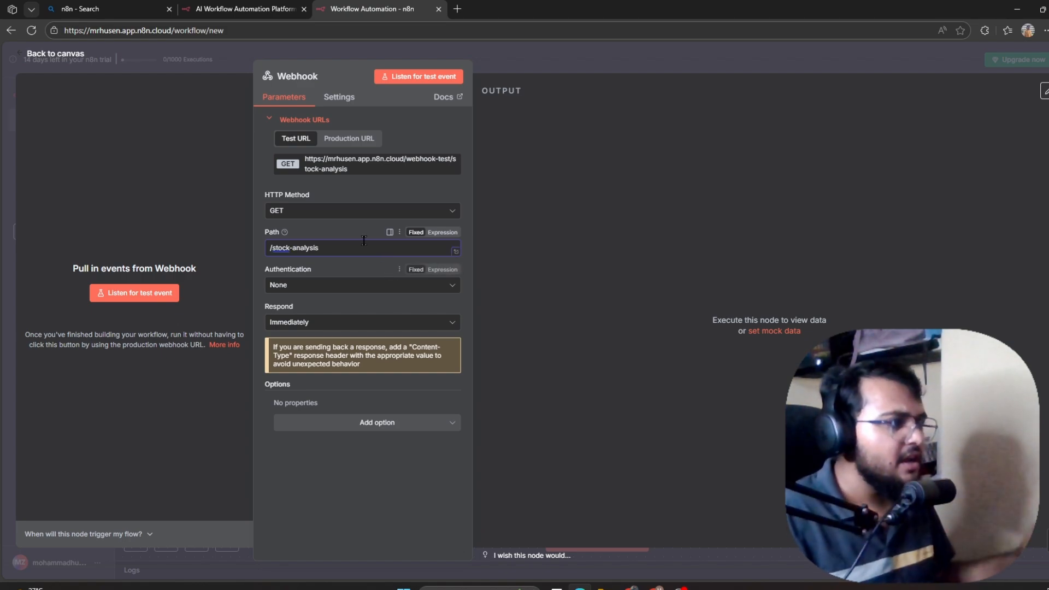
{"action": "left_click", "coordinate": [377, 326]}
{"action": "left_click", "coordinate": [327, 347]}
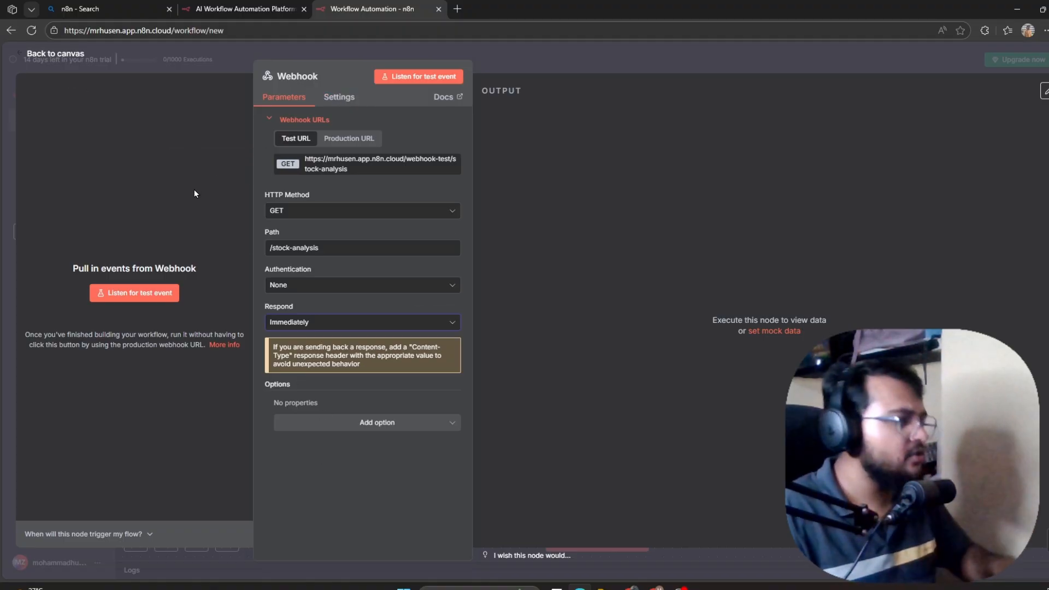
{"action": "left_click", "coordinate": [41, 54]}
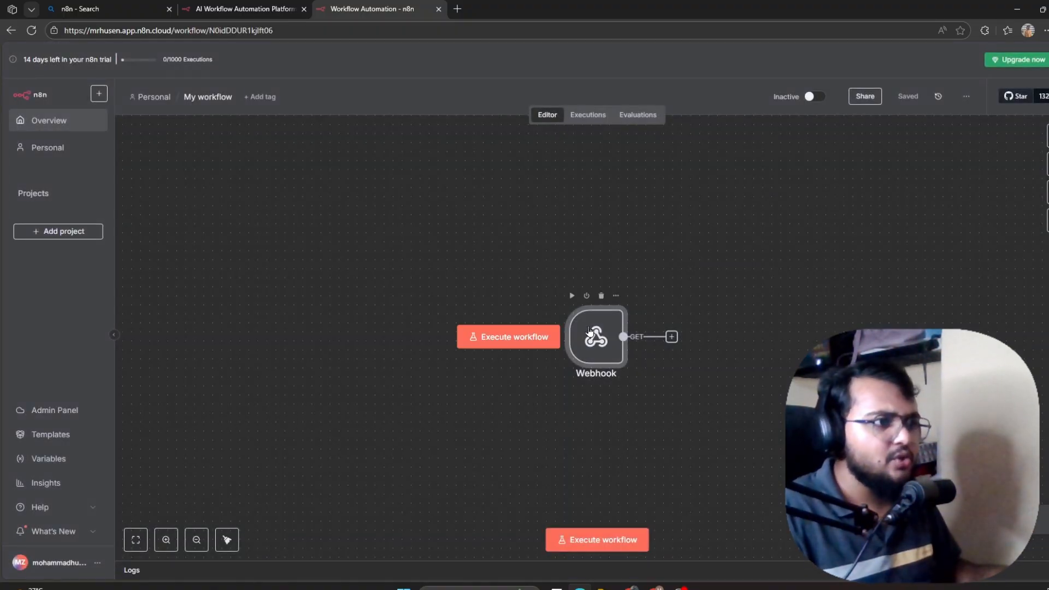
Connect an HTTP Request node after the Webhook and focus its empty URL field.
{"action": "left_click_drag", "start_coordinate": [615, 380], "coordinate": [399, 308]}
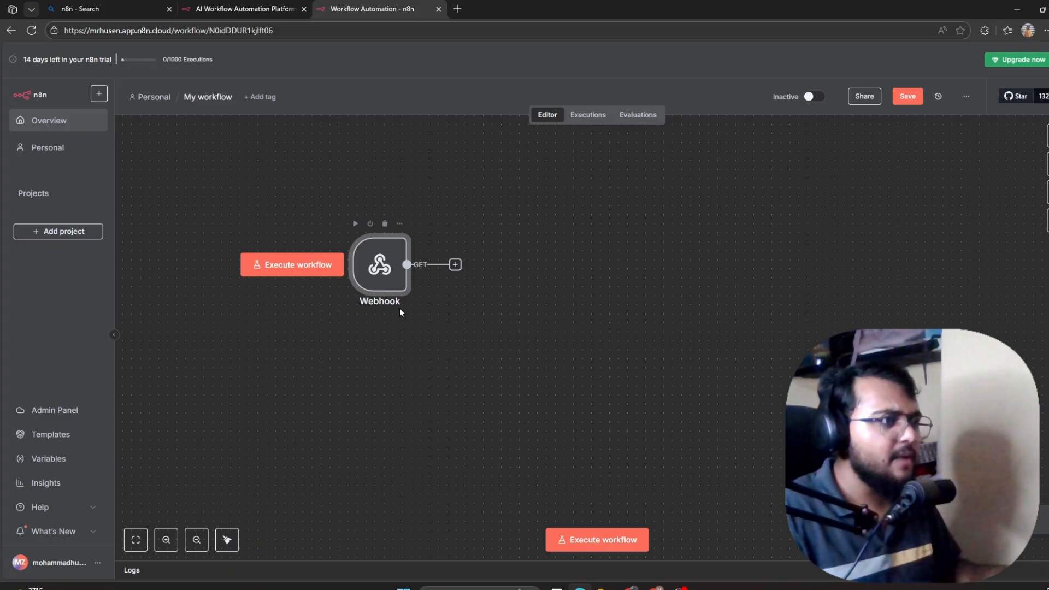
{"action": "left_click", "coordinate": [454, 264]}
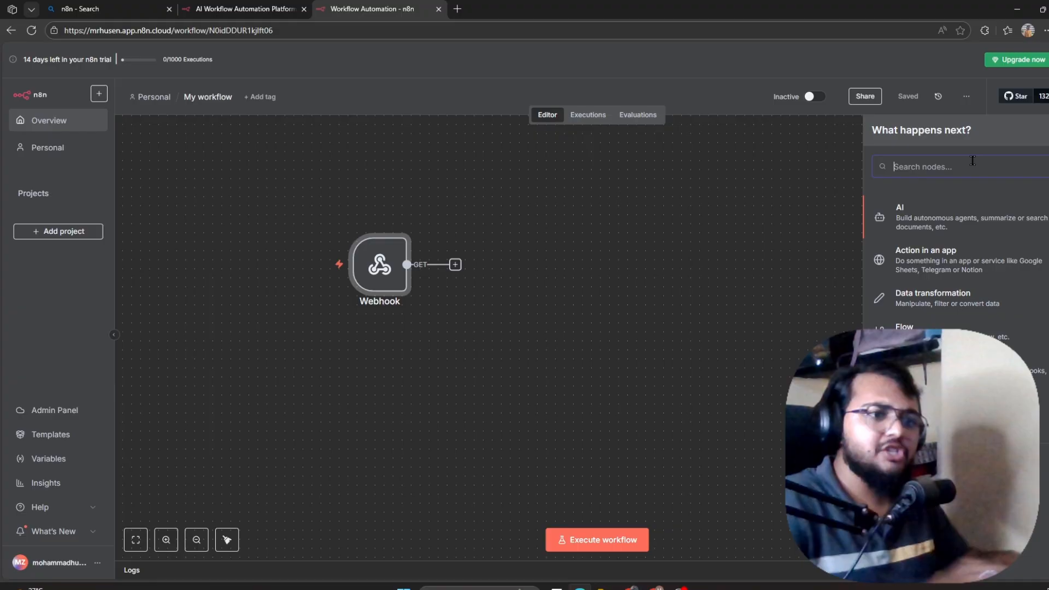
{"action": "type", "text": "htt"}
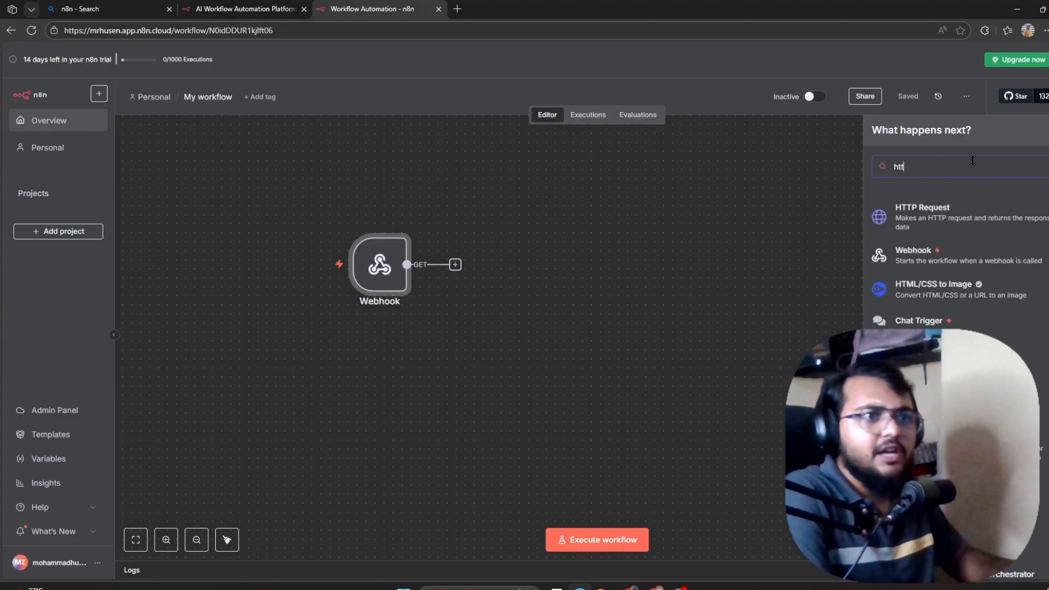
{"action": "left_click", "coordinate": [965, 220]}
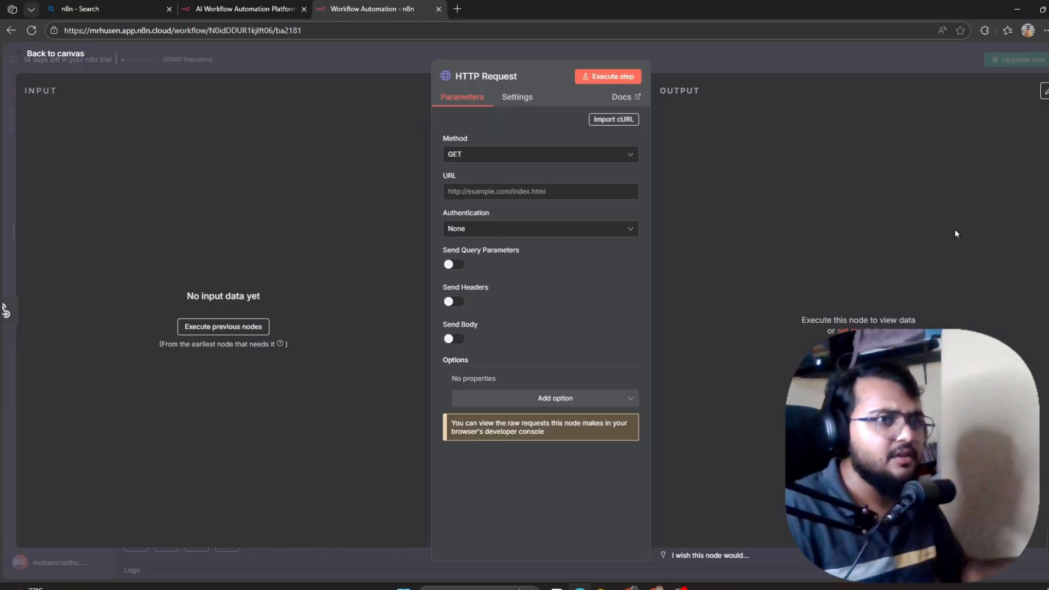
{"action": "left_click", "coordinate": [519, 191]}
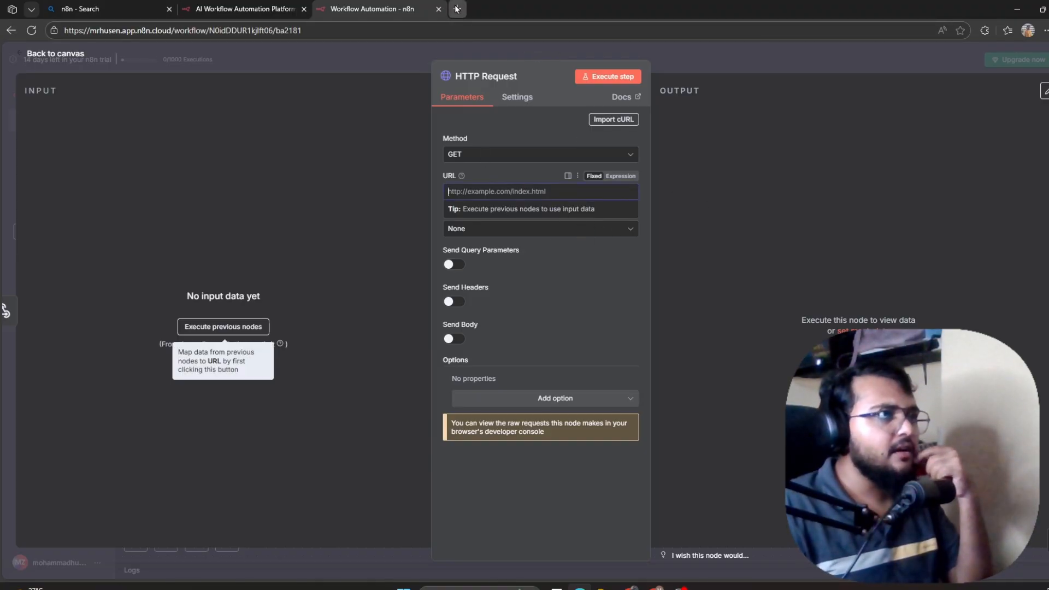
{"action": "left_click", "coordinate": [457, 9]}
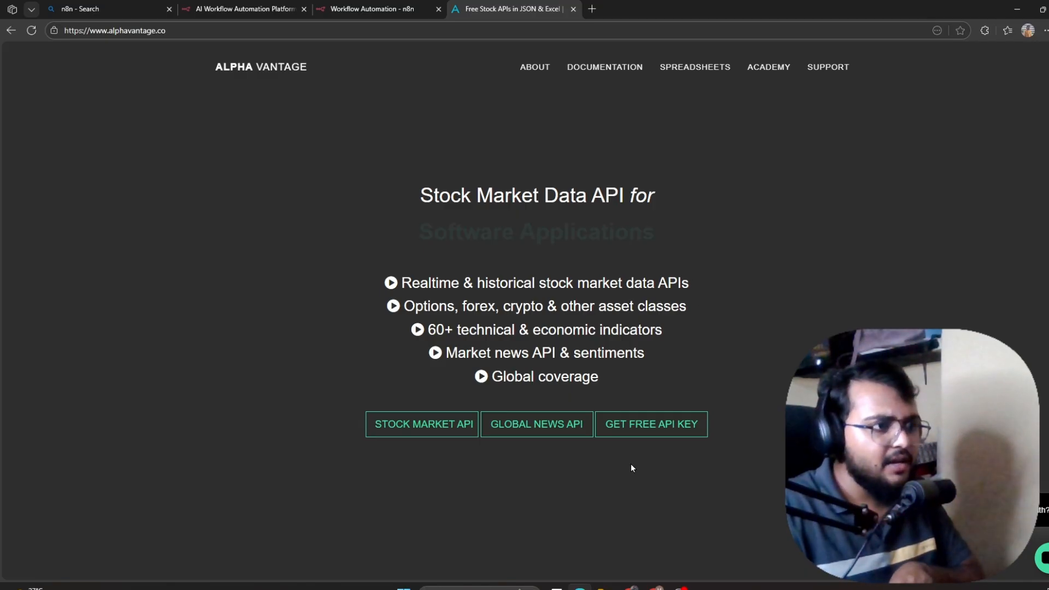
Go to Alpha Vantage's free API key claim page.
{"action": "left_click", "coordinate": [663, 422]}
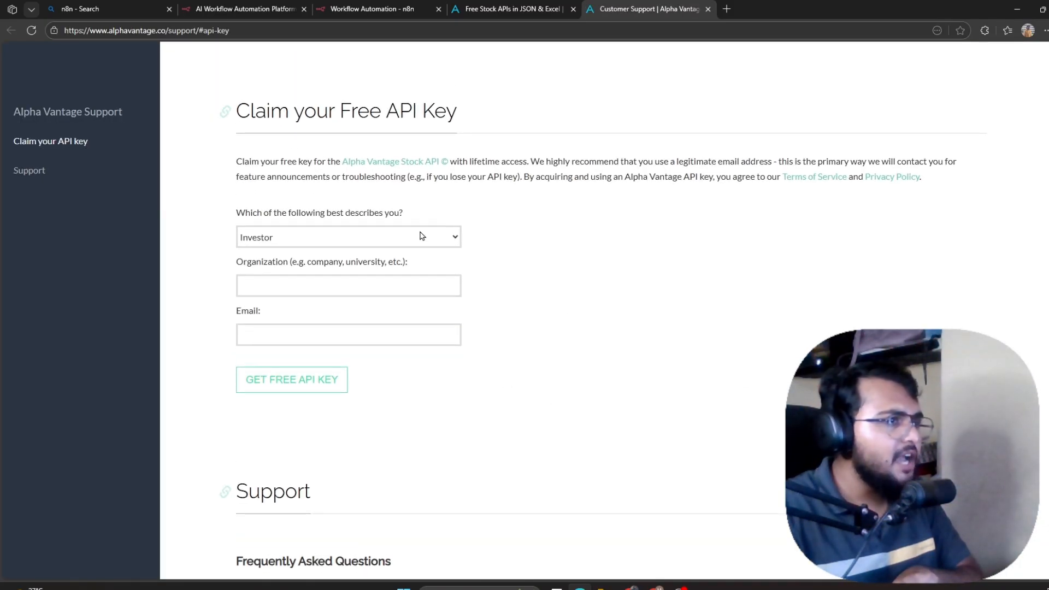
Describe yourself as Software Developer and enter 'hey' as the organization.
{"action": "left_click", "coordinate": [329, 244]}
{"action": "left_click", "coordinate": [322, 274]}
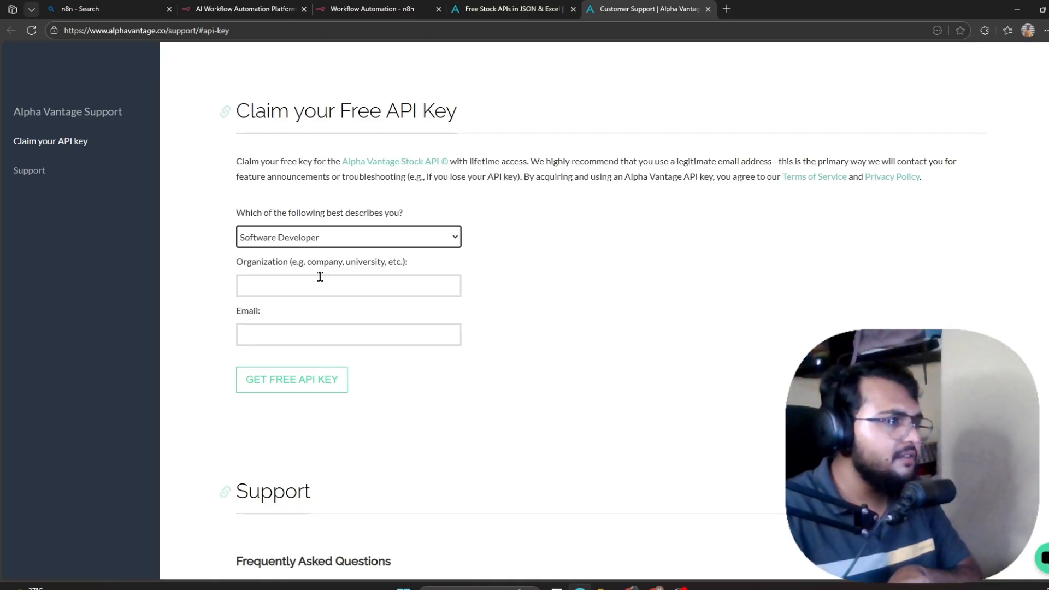
{"action": "left_click", "coordinate": [320, 278]}
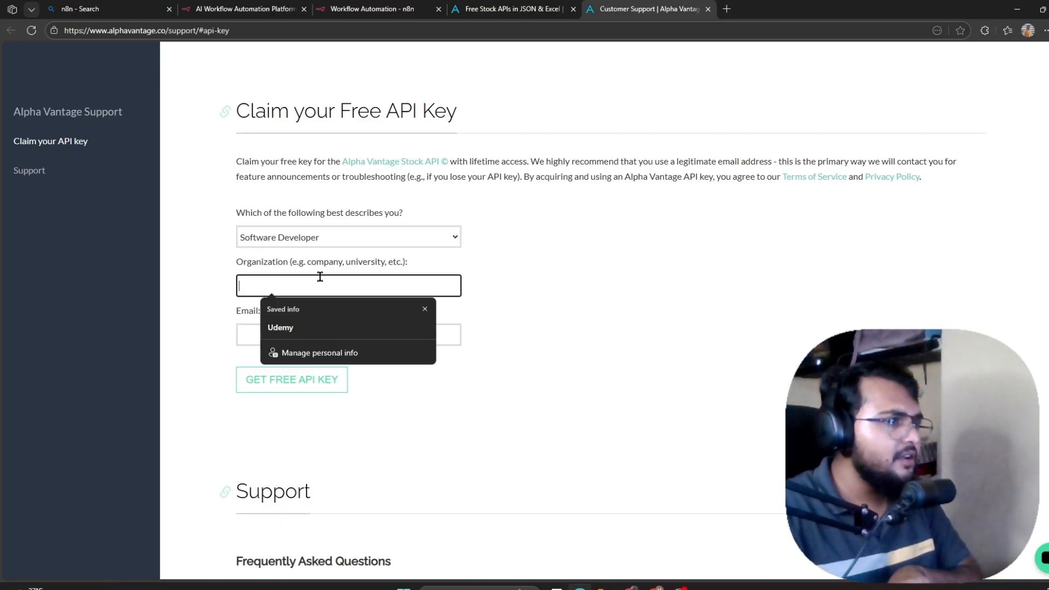
{"action": "left_click", "coordinate": [306, 329]}
{"action": "left_click_drag", "start_coordinate": [298, 288], "coordinate": [193, 288]}
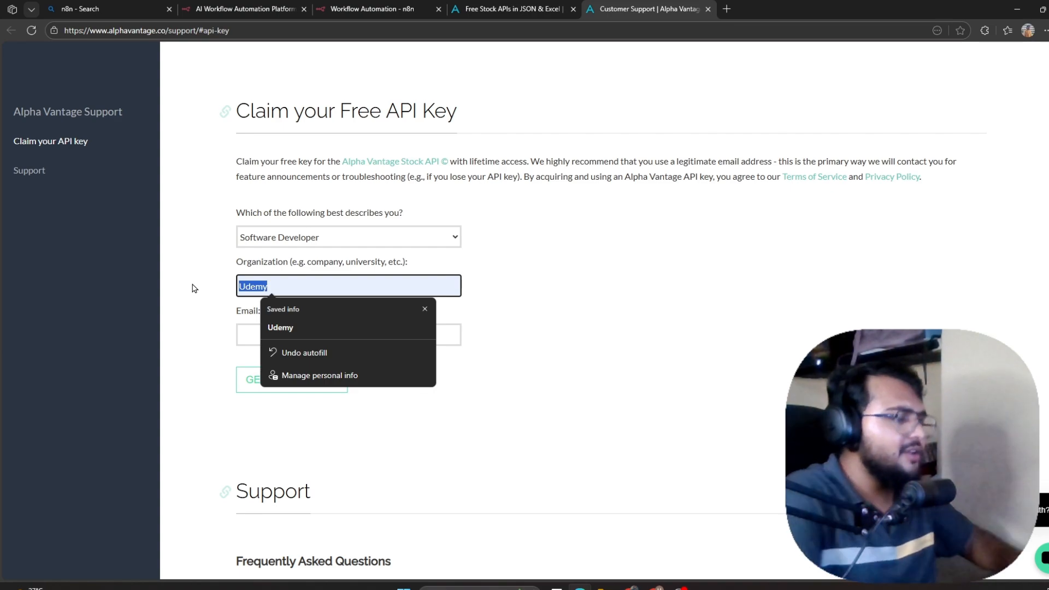
{"action": "key", "text": "BackSpace"}
{"action": "type", "text": "hety"}
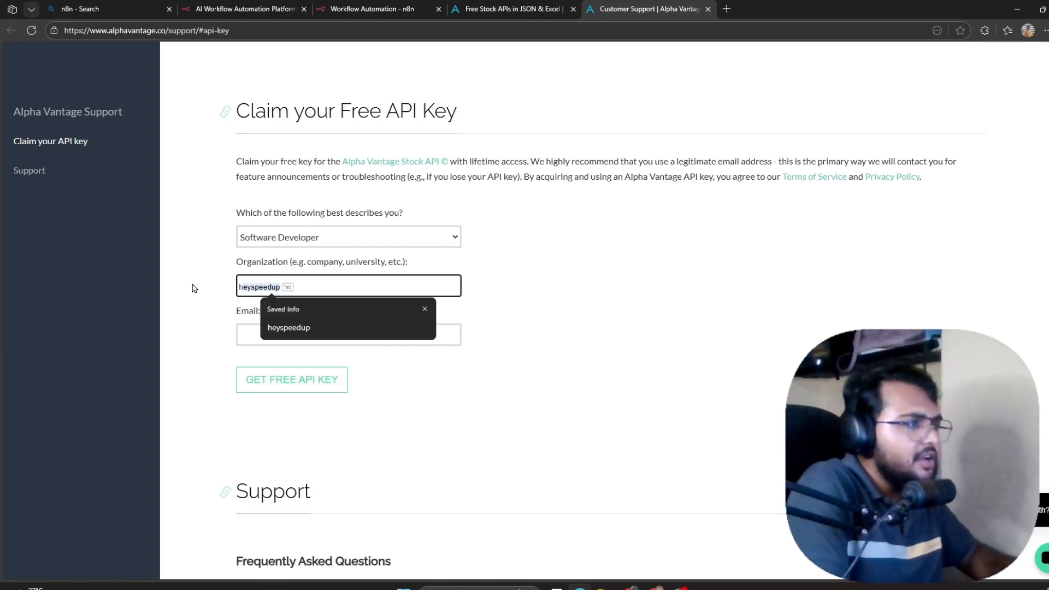
{"action": "key", "text": "BackSpace"}
{"action": "type", "text": "ty"}
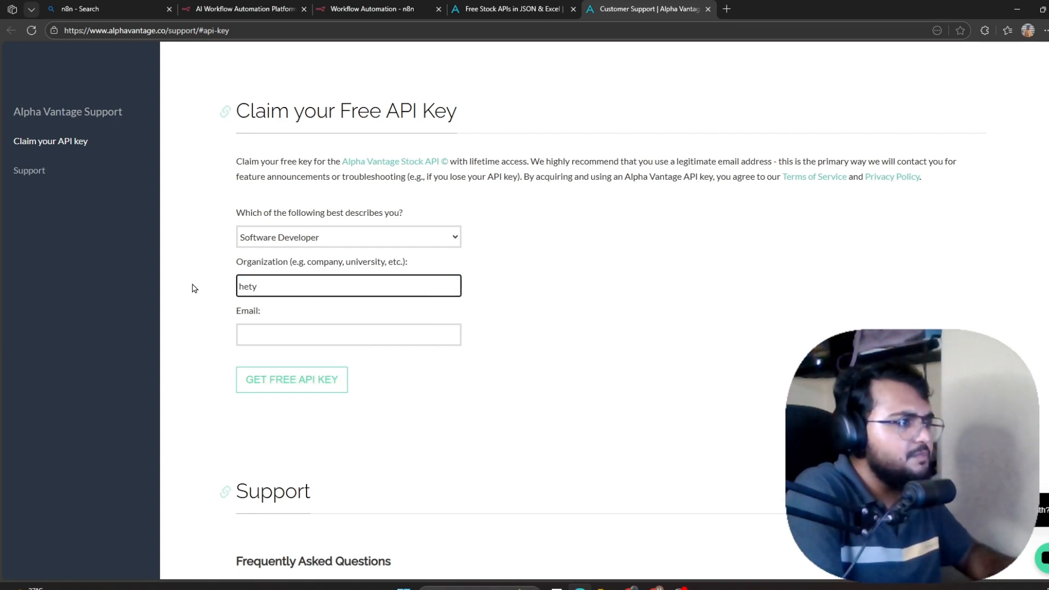
{"action": "key", "text": "BackSpace"}
{"action": "key", "text": "BackSpace"}
{"action": "type", "text": "y"}
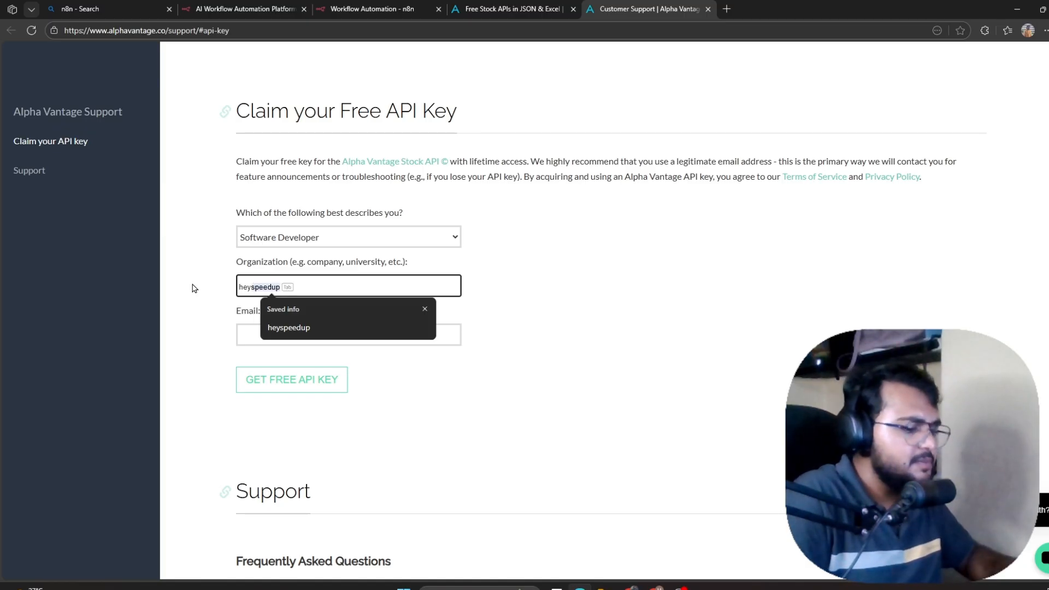
{"action": "key", "text": "Return"}
Fill in the contact's e-mail, claim and copy the free API key, then return to the homepage tab.
{"action": "left_click", "coordinate": [313, 336]}
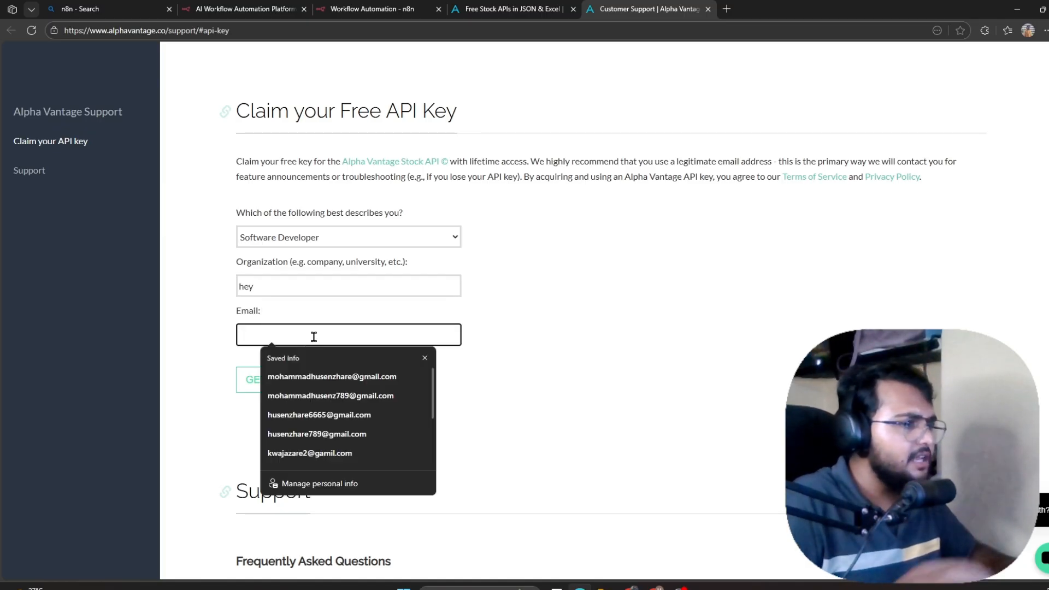
{"action": "left_click", "coordinate": [322, 357]}
{"action": "left_click", "coordinate": [295, 381]}
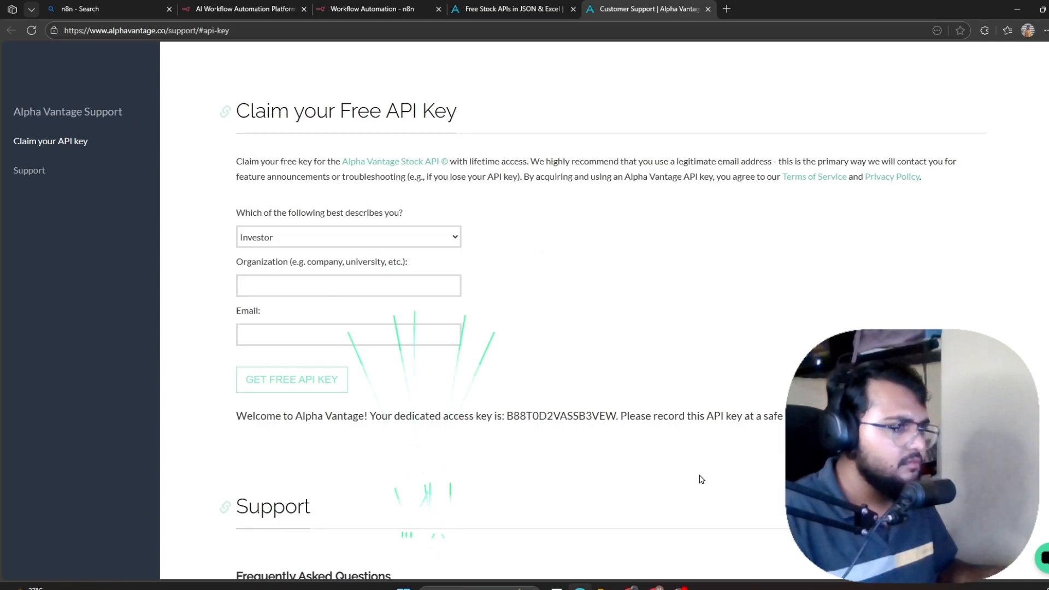
{"action": "scroll", "coordinate": [506, 368], "scroll_direction": "down", "scroll_amount": 3}
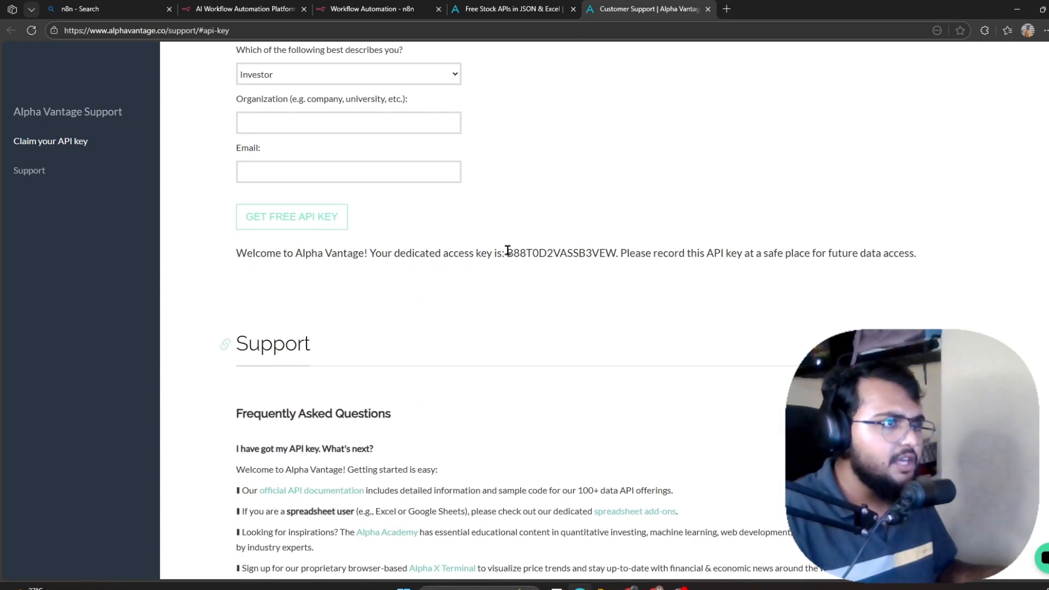
{"action": "left_click_drag", "start_coordinate": [506, 252], "coordinate": [614, 254]}
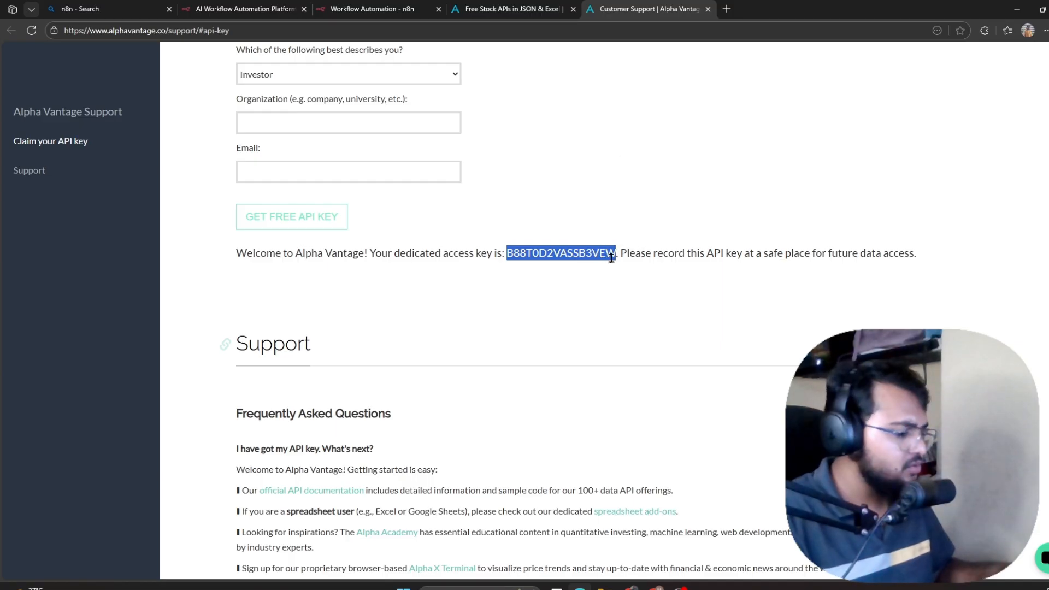
{"action": "scroll", "coordinate": [569, 348], "scroll_direction": "up", "scroll_amount": 1}
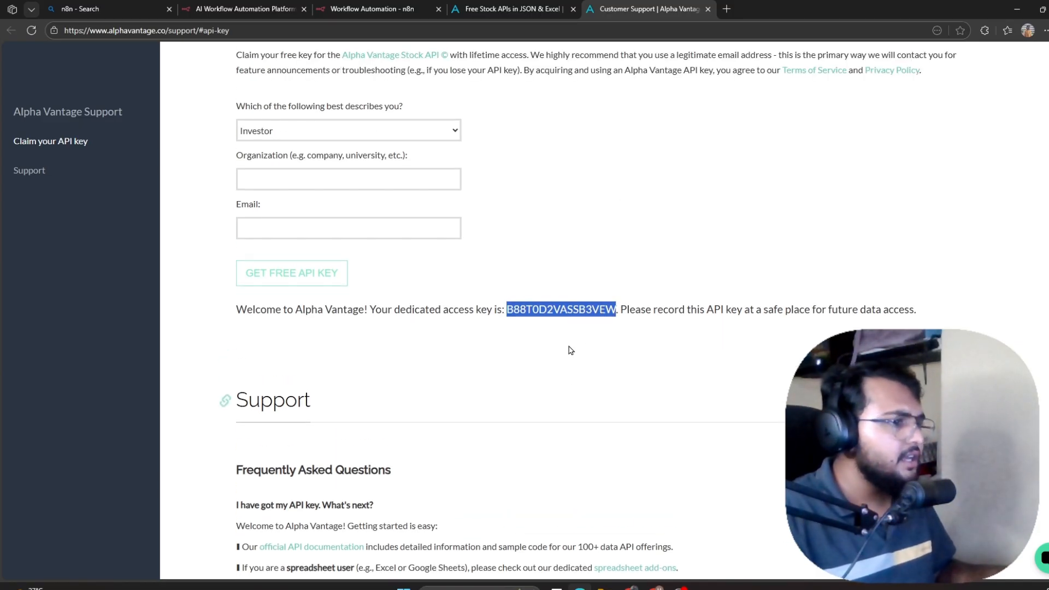
{"action": "left_click", "coordinate": [569, 348]}
{"action": "scroll", "coordinate": [499, 297], "scroll_direction": "down", "scroll_amount": 9}
{"action": "scroll", "coordinate": [489, 288], "scroll_direction": "down", "scroll_amount": 2}
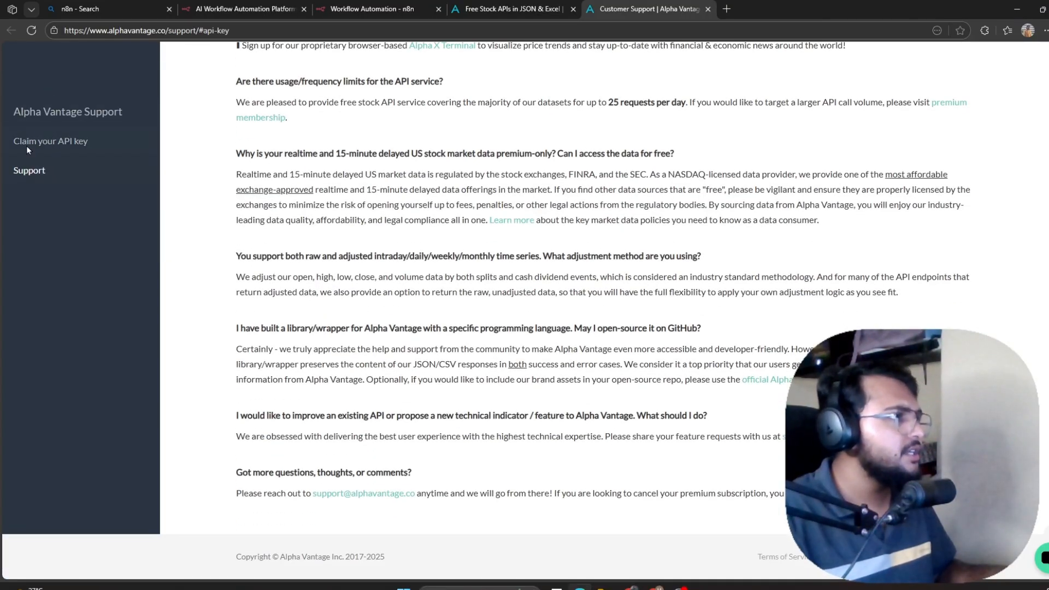
{"action": "left_click", "coordinate": [512, 9]}
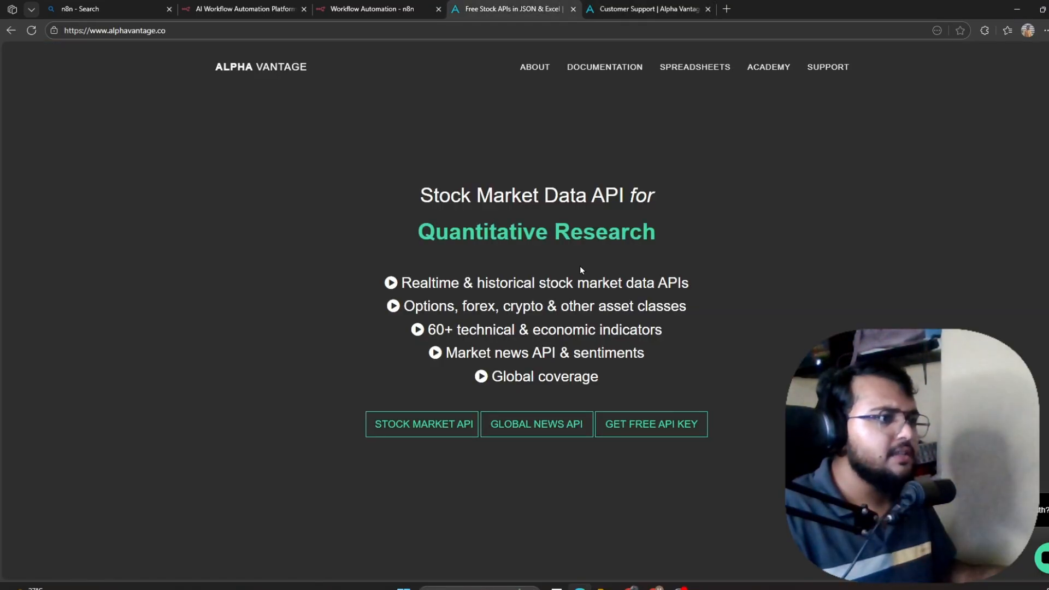
Open the Alpha Vantage stock API documentation and scroll to the TIME_SERIES_DAILY sample tickers.
{"action": "left_click", "coordinate": [408, 432]}
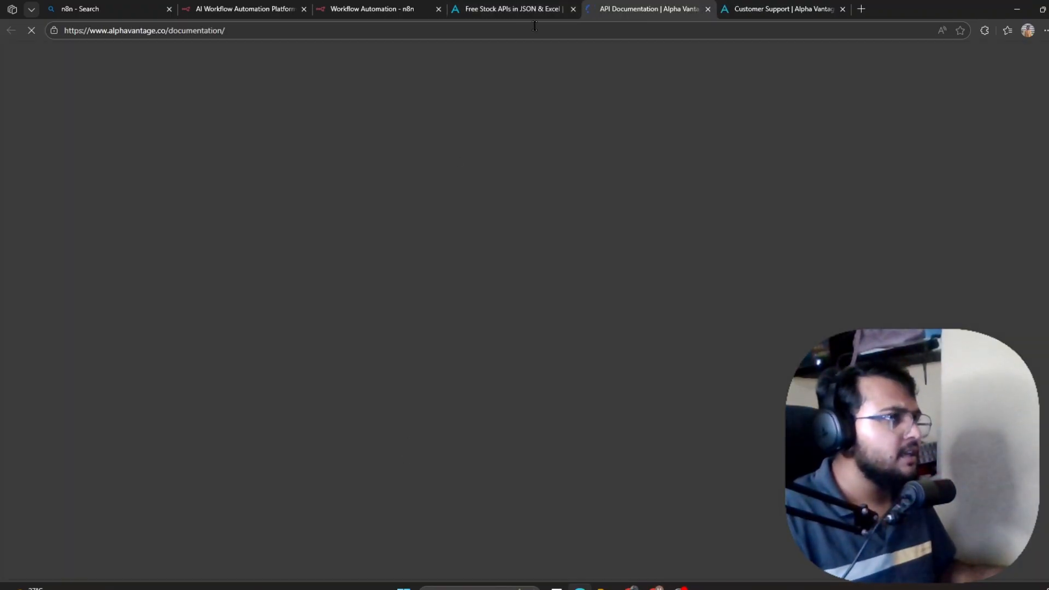
{"action": "scroll", "coordinate": [513, 451], "scroll_direction": "down", "scroll_amount": 10}
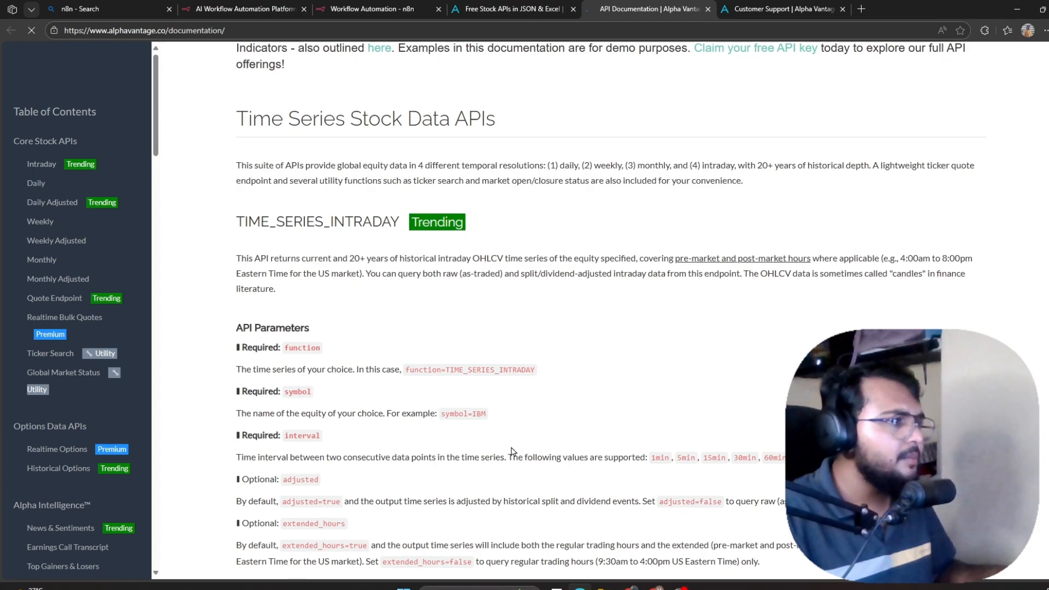
{"action": "scroll", "coordinate": [509, 445], "scroll_direction": "down", "scroll_amount": 10}
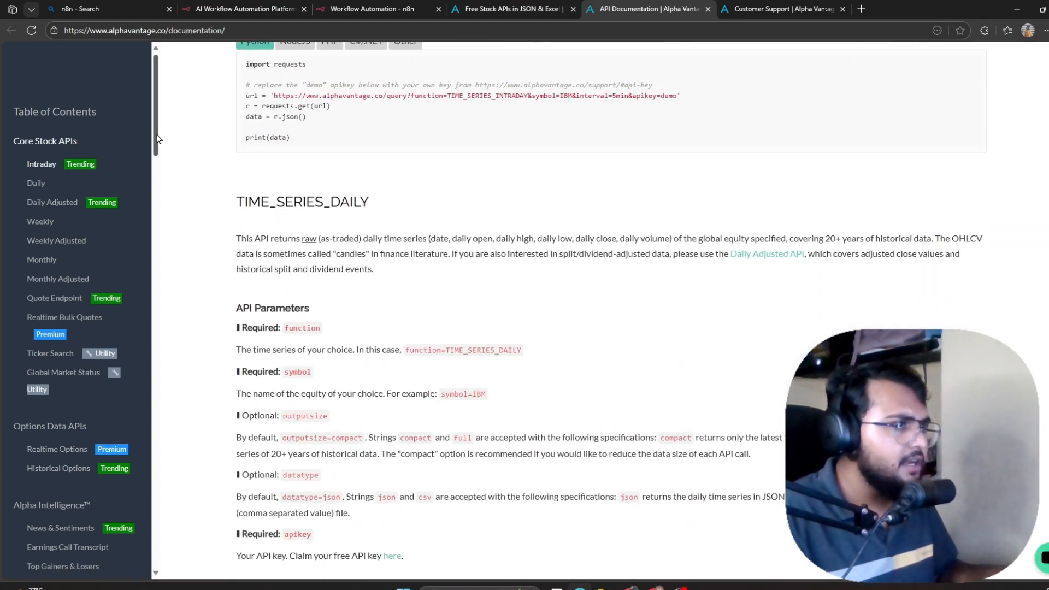
{"action": "left_click_drag", "start_coordinate": [238, 203], "coordinate": [354, 204]}
{"action": "left_click", "coordinate": [453, 280]}
{"action": "scroll", "coordinate": [453, 280], "scroll_direction": "down", "scroll_amount": 5}
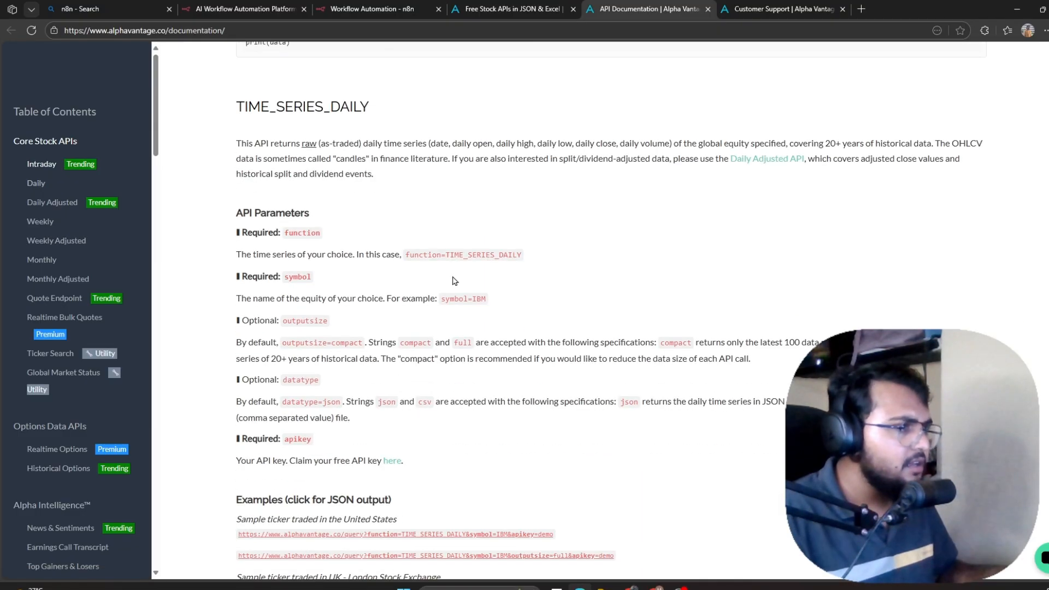
{"action": "scroll", "coordinate": [454, 282], "scroll_direction": "down", "scroll_amount": 2}
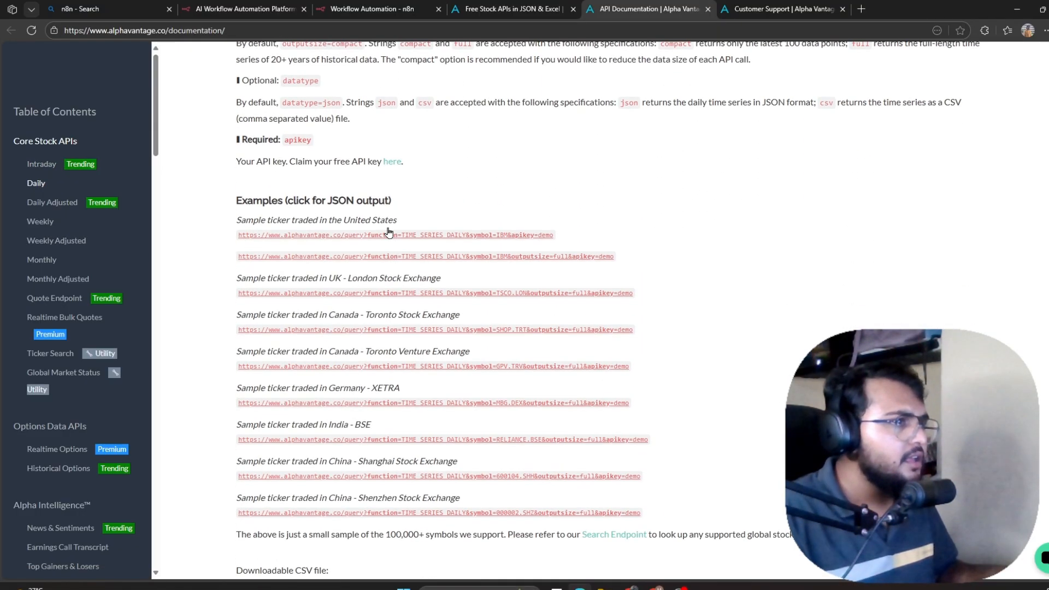
{"action": "triple_click", "coordinate": [299, 219]}
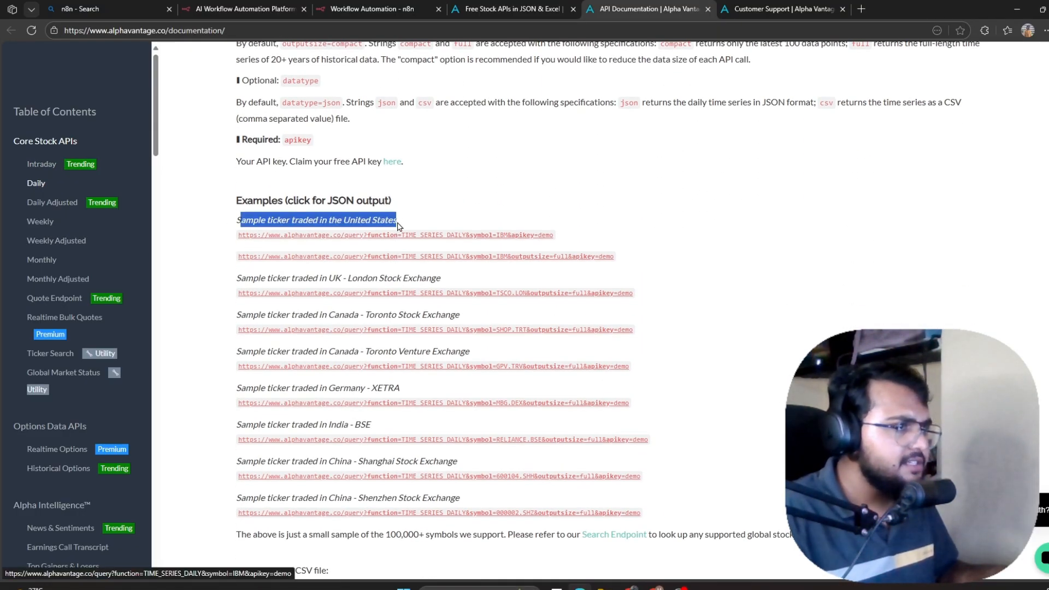
{"action": "left_click", "coordinate": [436, 275]}
{"action": "left_click_drag", "start_coordinate": [329, 279], "coordinate": [441, 279]}
{"action": "left_click", "coordinate": [360, 282]}
Copy the 'Sample ticker traded in India - BSE' label and its sample URL.
{"action": "scroll", "coordinate": [360, 281], "scroll_direction": "down", "scroll_amount": 1}
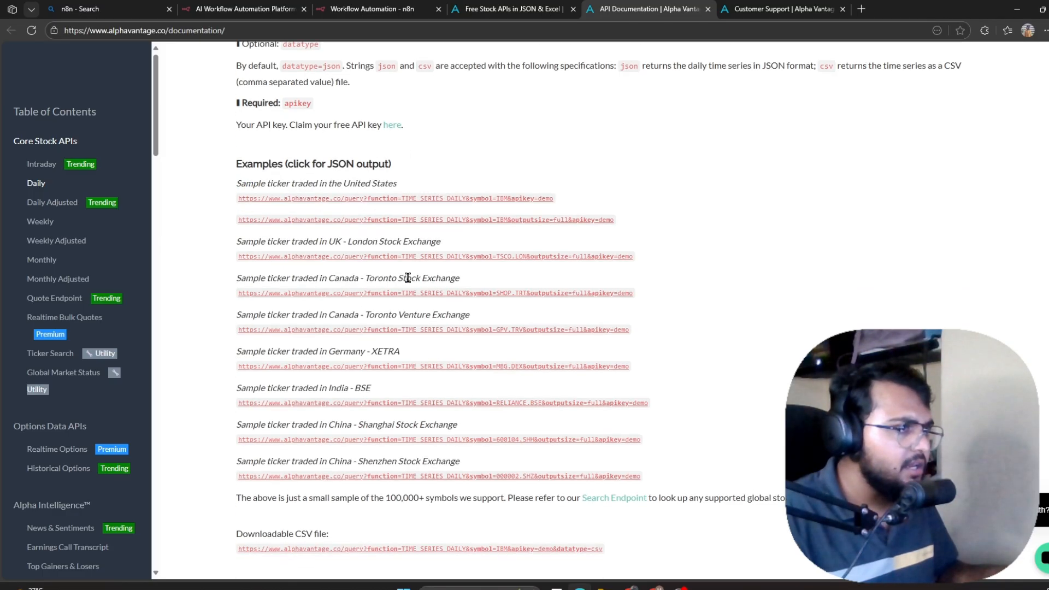
{"action": "scroll", "coordinate": [321, 316], "scroll_direction": "down", "scroll_amount": 1}
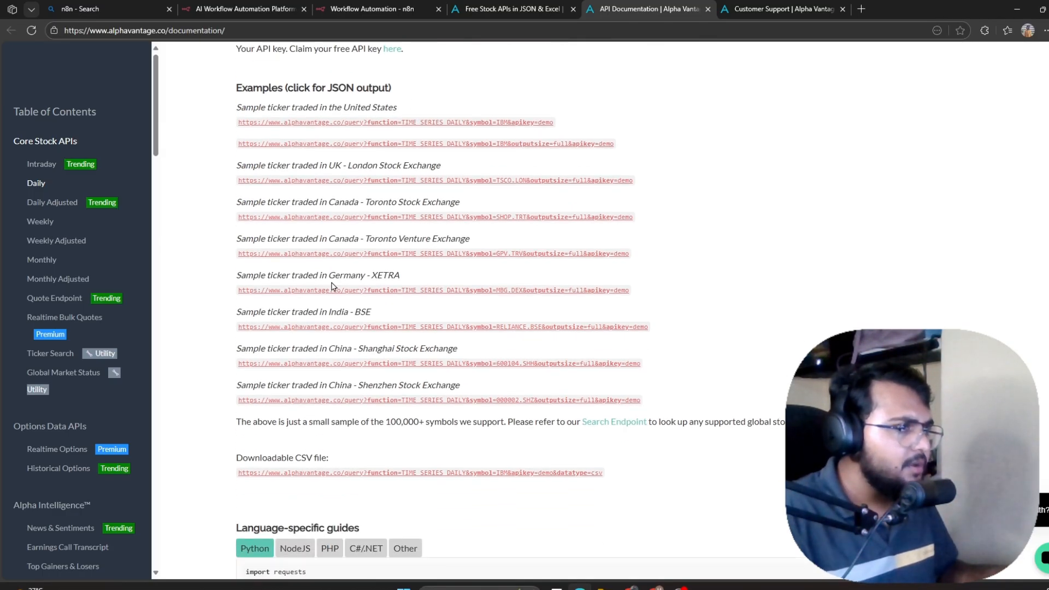
{"action": "scroll", "coordinate": [334, 283], "scroll_direction": "down", "scroll_amount": 1}
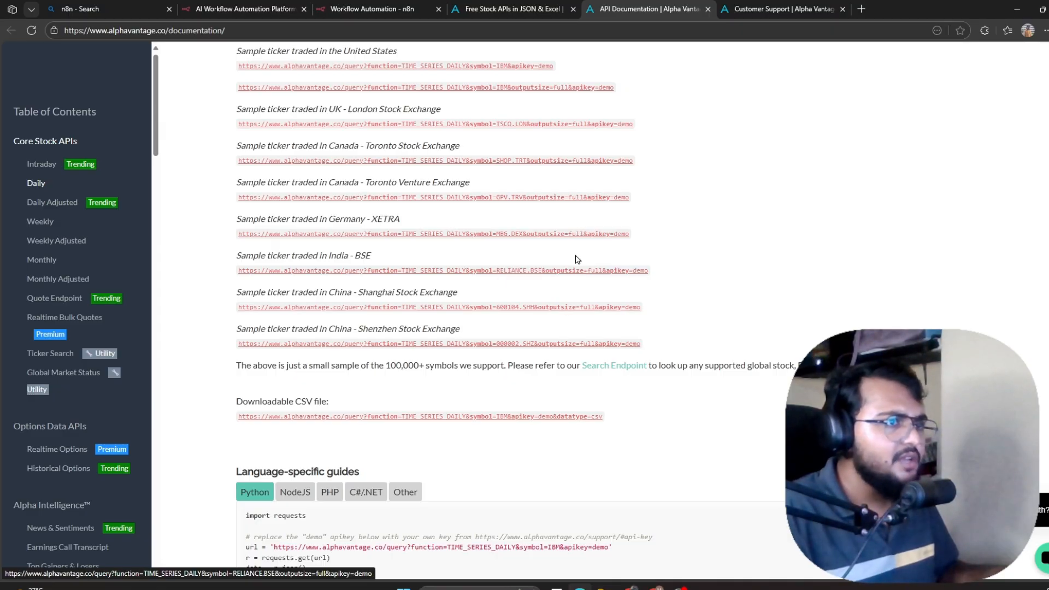
{"action": "scroll", "coordinate": [231, 275], "scroll_direction": "down", "scroll_amount": 7}
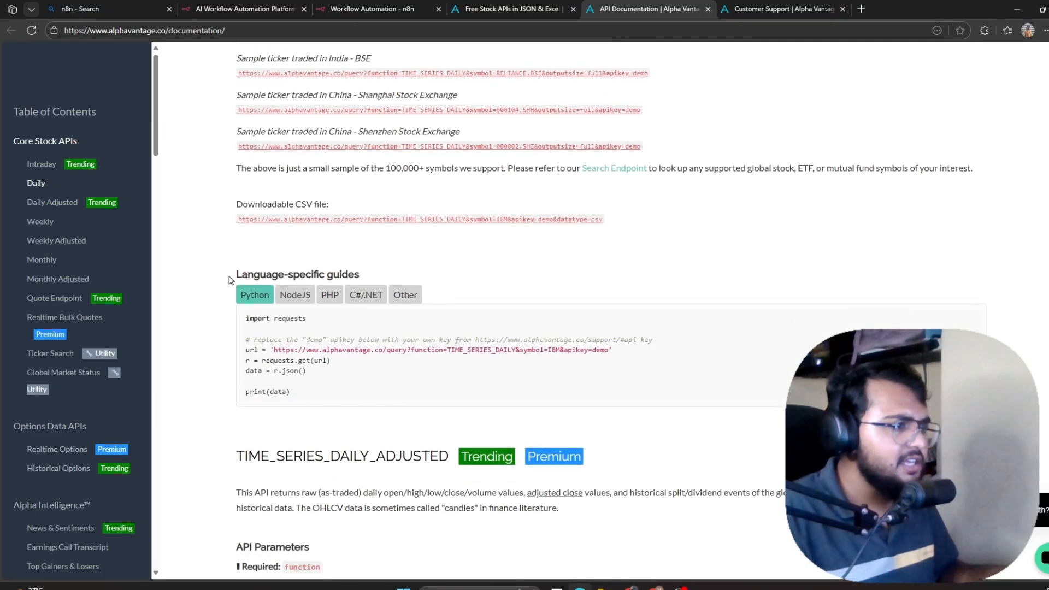
{"action": "scroll", "coordinate": [522, 235], "scroll_direction": "up", "scroll_amount": 2}
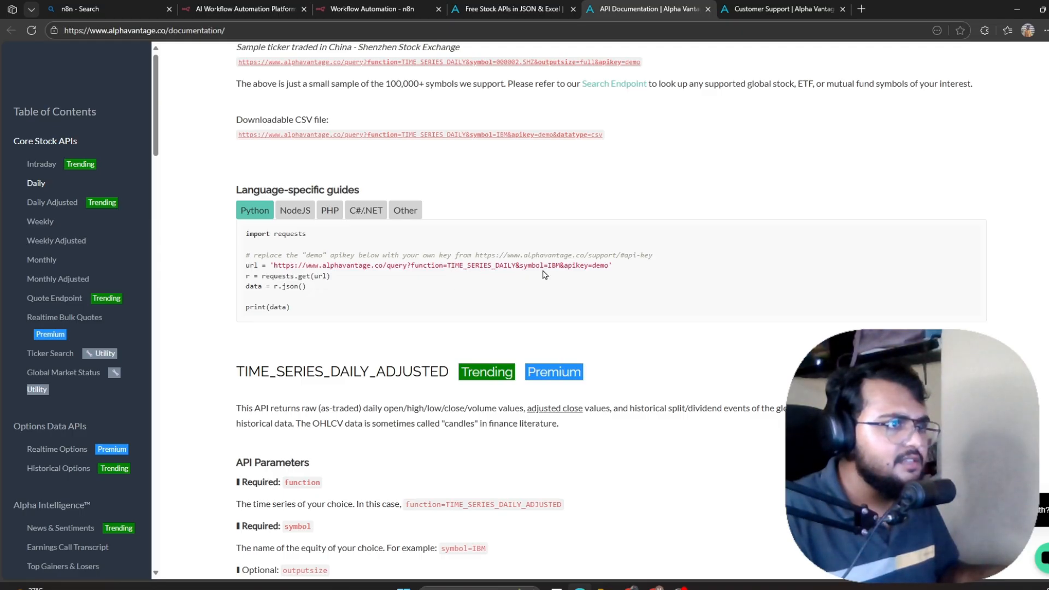
{"action": "scroll", "coordinate": [541, 274], "scroll_direction": "up", "scroll_amount": 5}
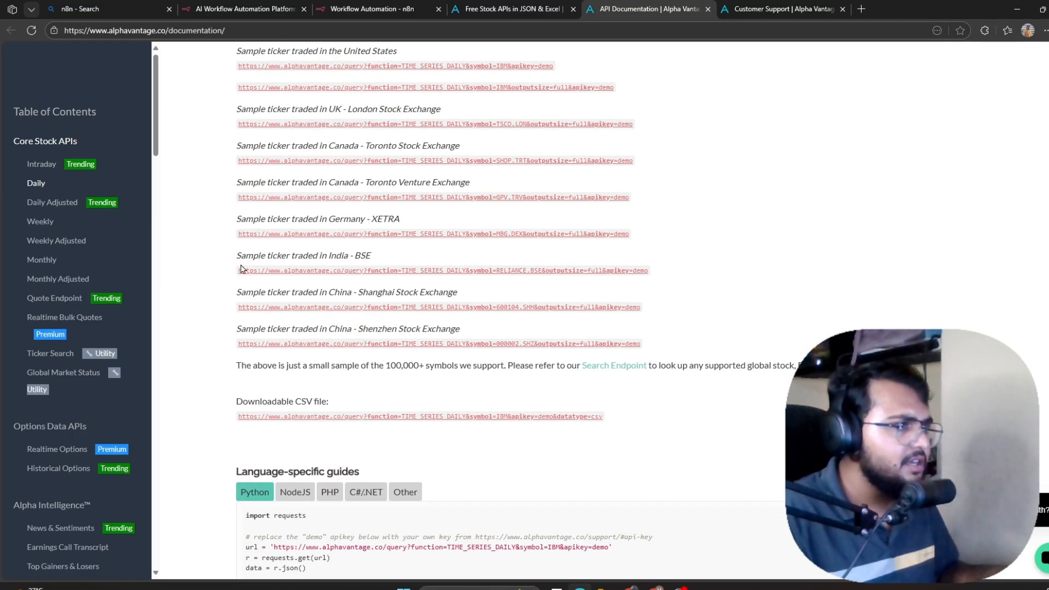
{"action": "left_click_drag", "start_coordinate": [235, 255], "coordinate": [650, 270]}
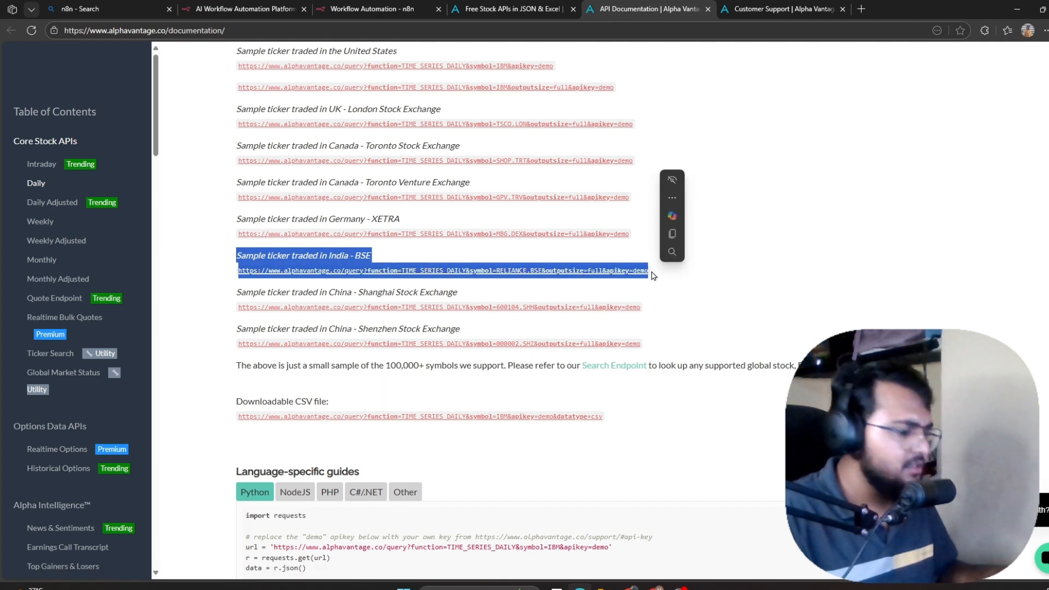
{"action": "key", "text": "ctrl+c"}
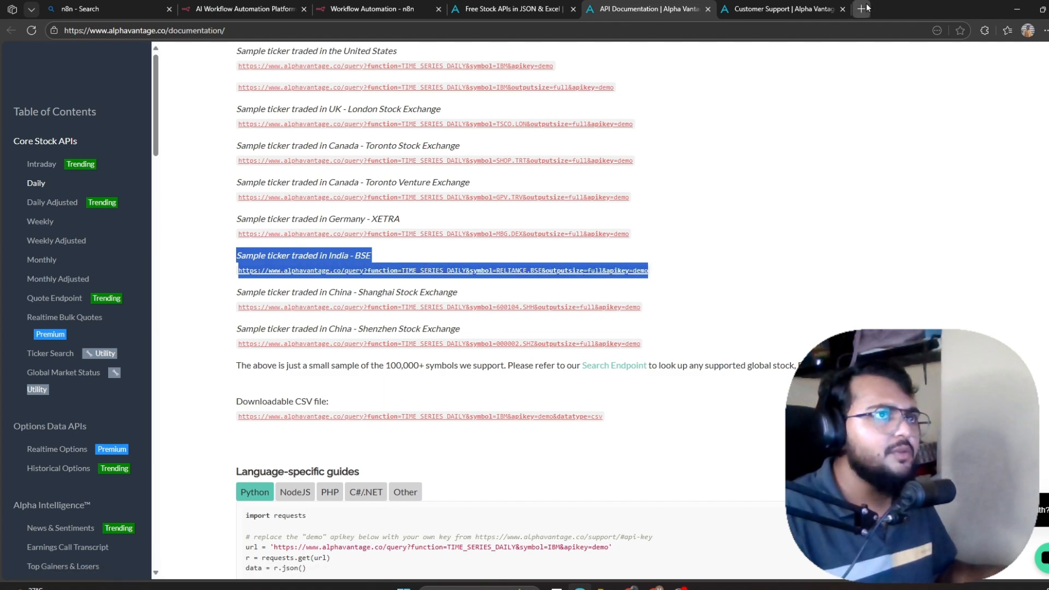
{"action": "left_click", "coordinate": [861, 8]}
Paste the copied India BSE example into the new tab's address bar and strip the label text.
{"action": "left_click", "coordinate": [73, 31]}
{"action": "key", "text": "ctrl+v"}
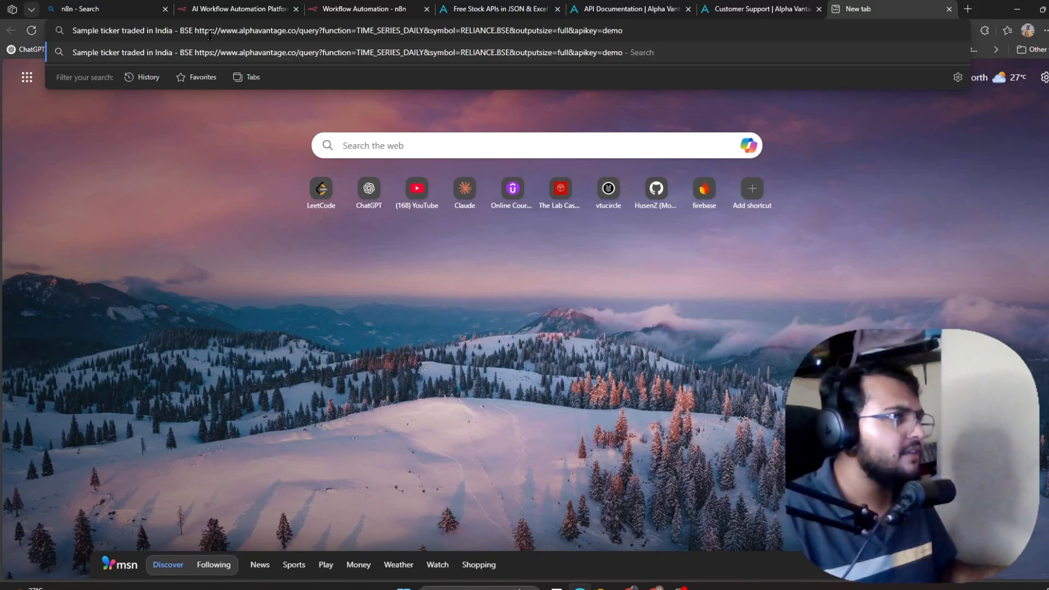
{"action": "left_click_drag", "start_coordinate": [176, 31], "coordinate": [43, 31]}
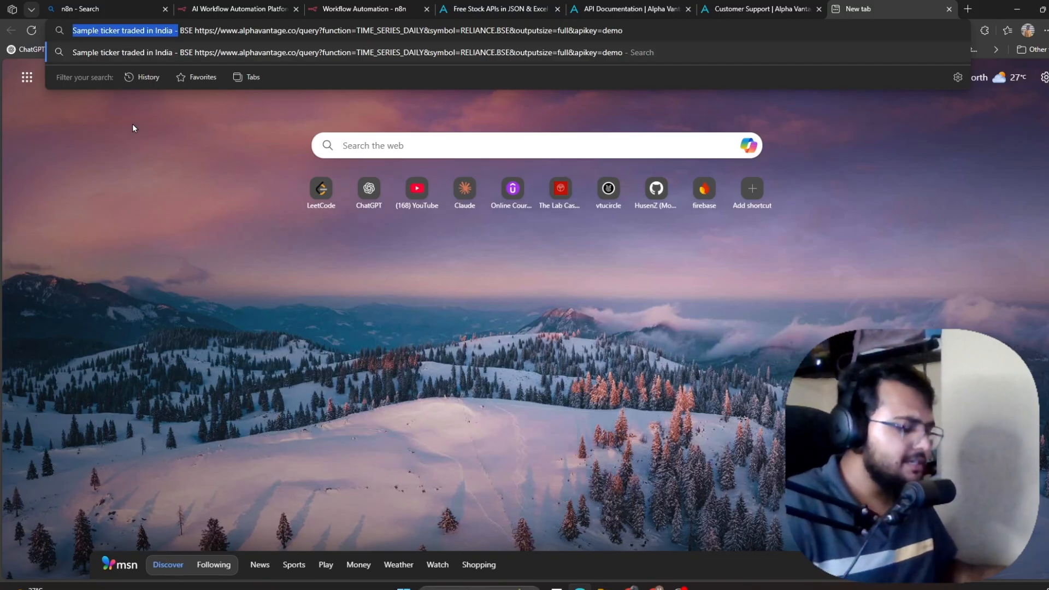
{"action": "key", "text": "BackSpace"}
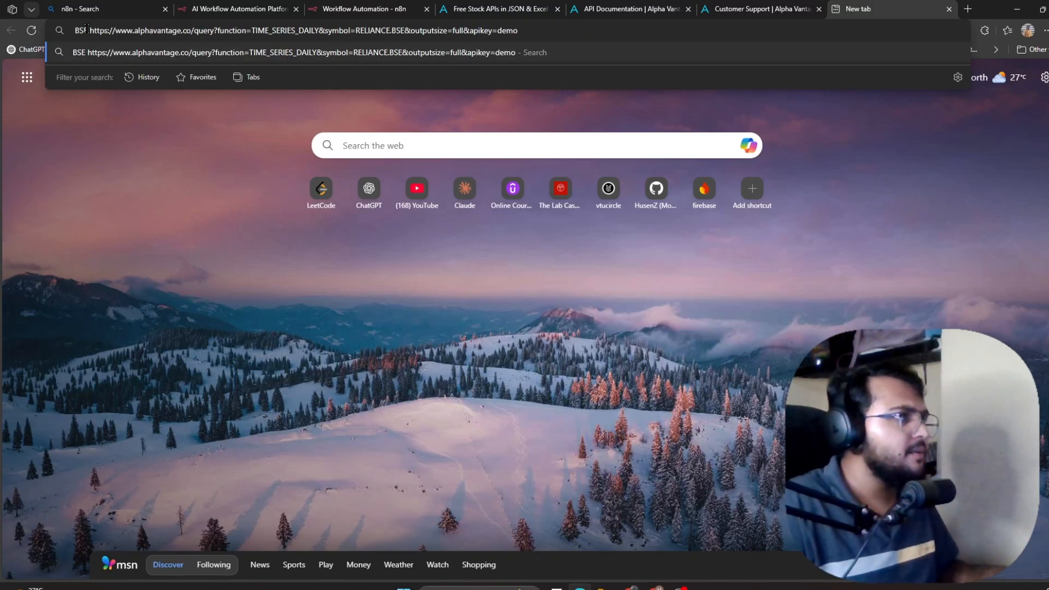
{"action": "left_click_drag", "start_coordinate": [89, 30], "coordinate": [72, 30]}
{"action": "key", "text": "BackSpace"}
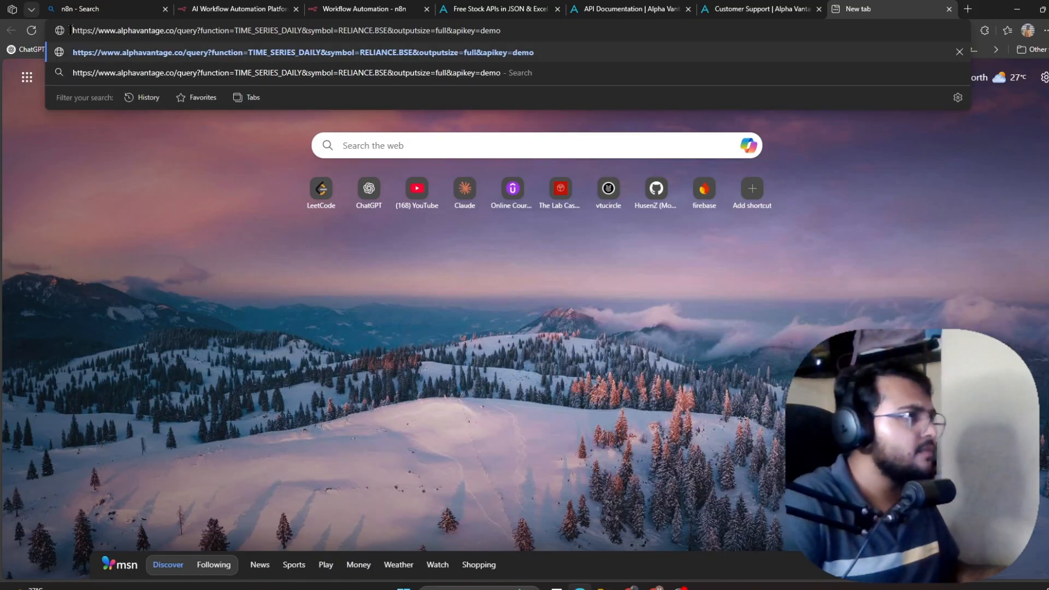
Replace 'demo' with the personal API key, load the RELIANCE.BSE daily prices, and select the URL.
{"action": "double_click", "coordinate": [503, 31]}
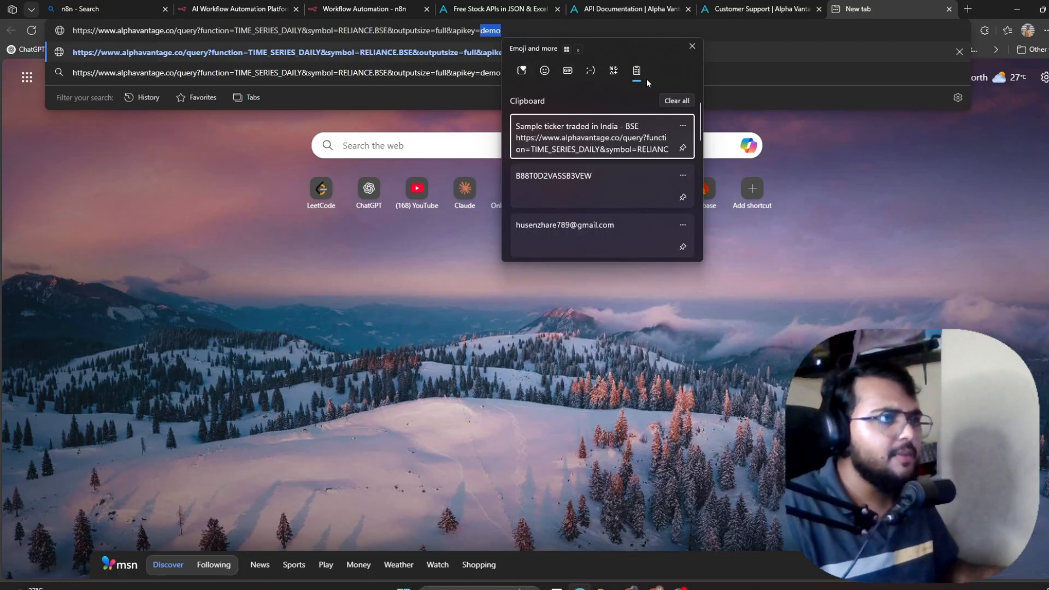
{"action": "left_click", "coordinate": [606, 188]}
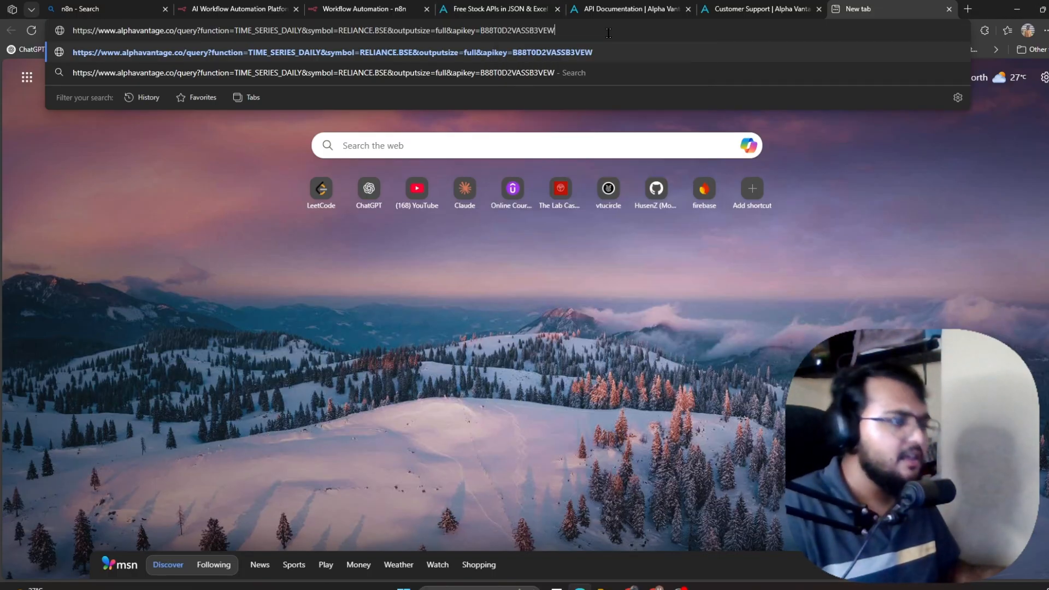
{"action": "key", "text": "Return"}
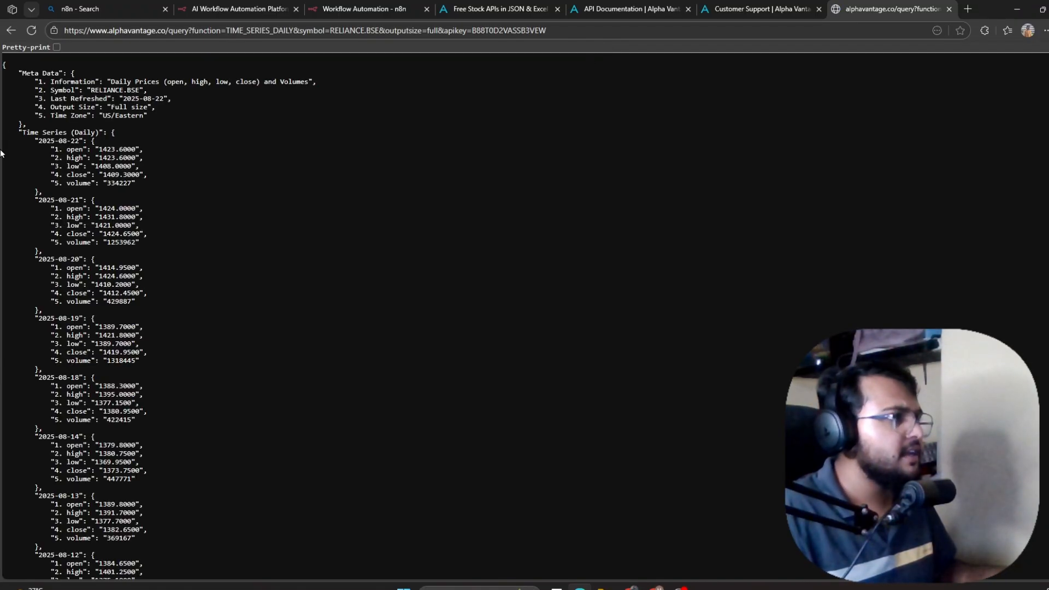
{"action": "scroll", "coordinate": [38, 211], "scroll_direction": "down", "scroll_amount": 20}
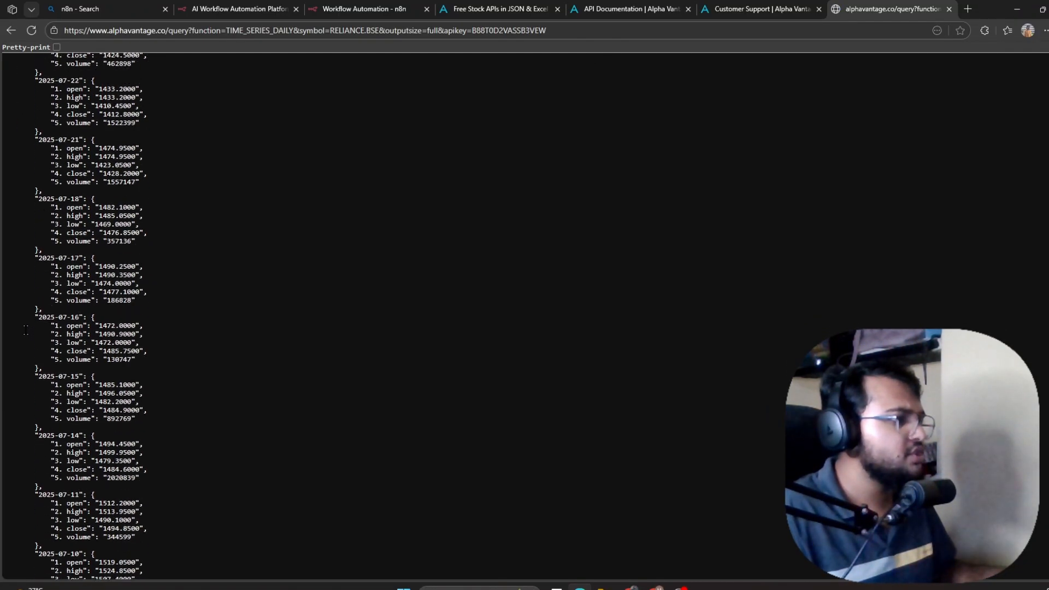
{"action": "scroll", "coordinate": [25, 330], "scroll_direction": "down", "scroll_amount": 10}
{"action": "left_click", "coordinate": [581, 31]}
{"action": "key", "text": "ctrl+c"}
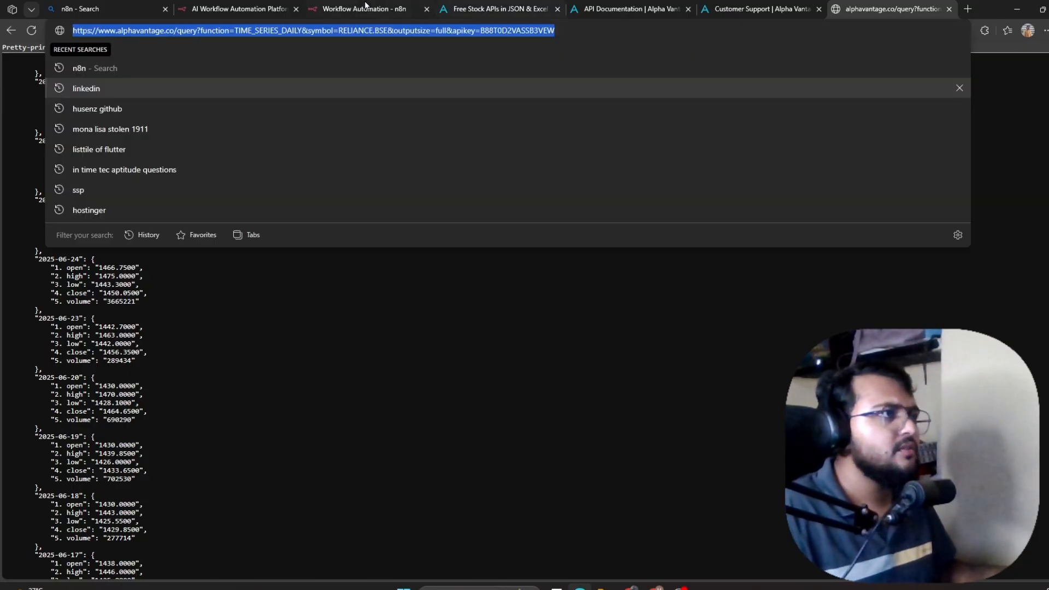
Paste the Alpha Vantage query into the HTTP Request node's URL field and execute the step.
{"action": "left_click", "coordinate": [343, 7]}
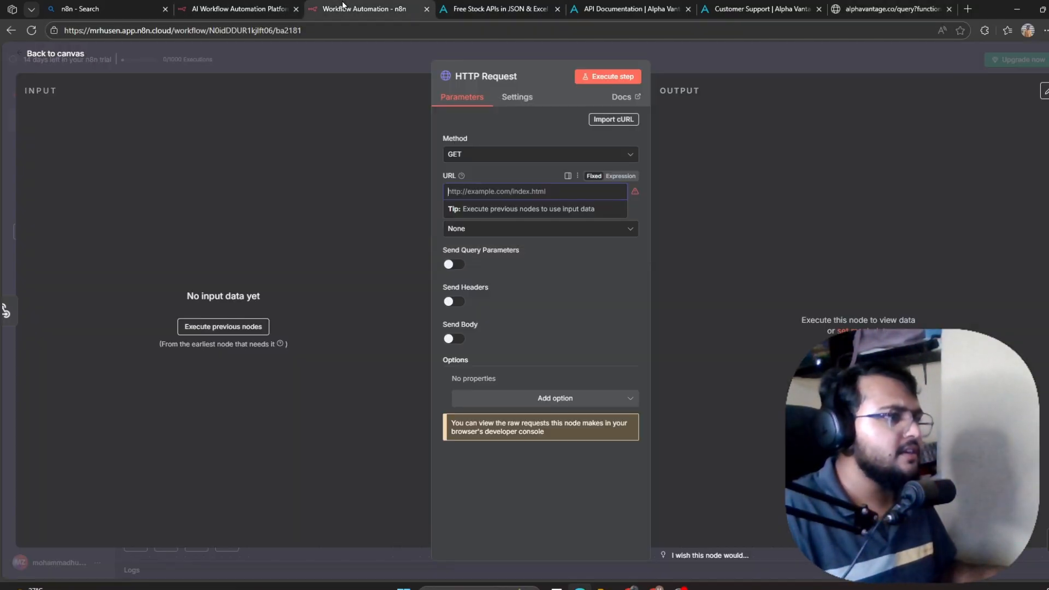
{"action": "key", "text": "ctrl+v"}
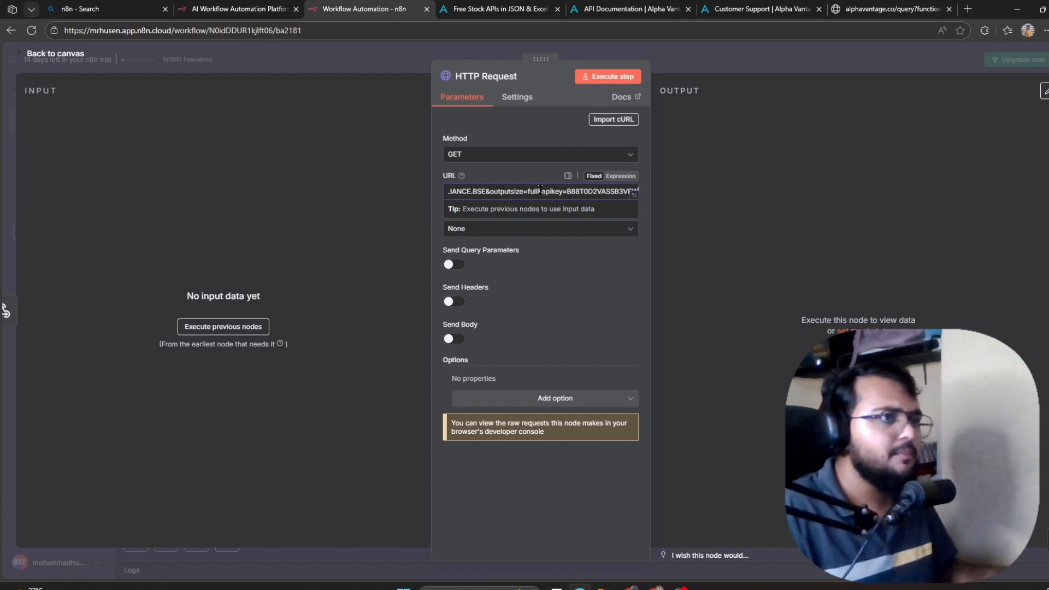
{"action": "left_click", "coordinate": [628, 264]}
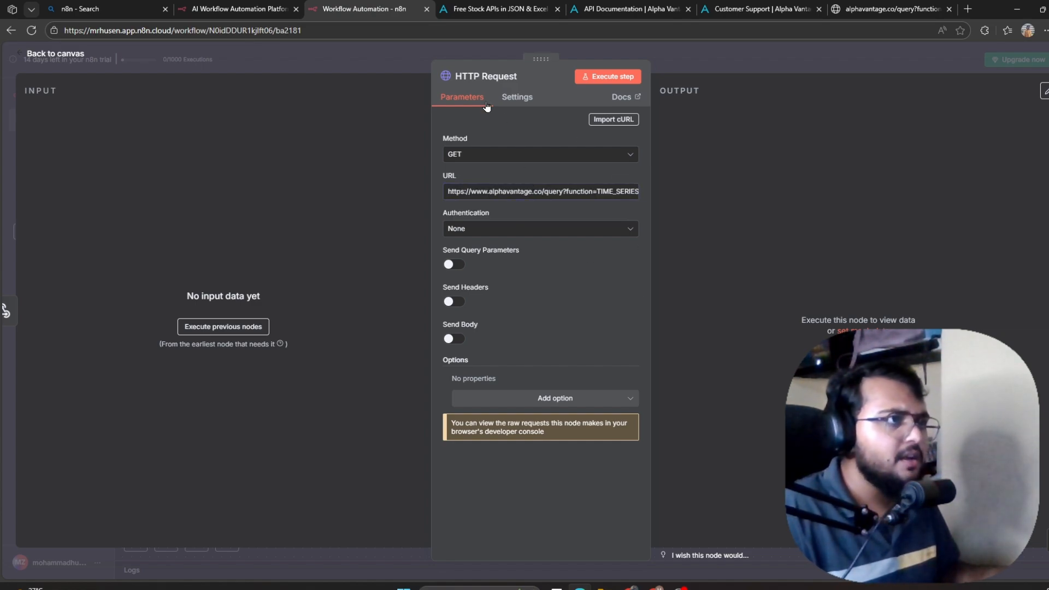
{"action": "left_click", "coordinate": [588, 81]}
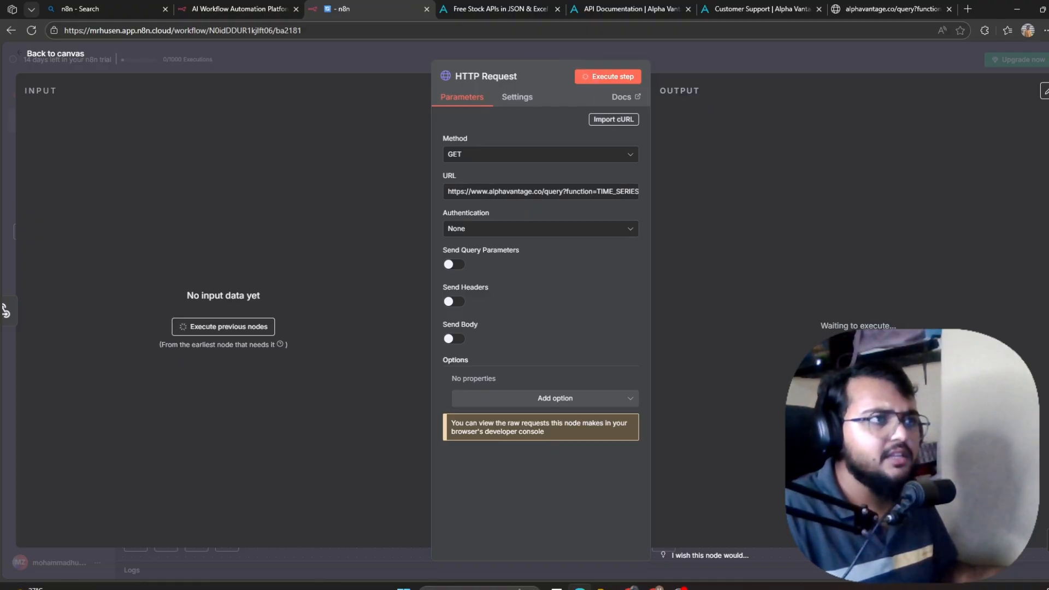
Close the Alpha Vantage customer support, API Documentation and Free Stock APIs tabs.
{"action": "left_click", "coordinate": [818, 10]}
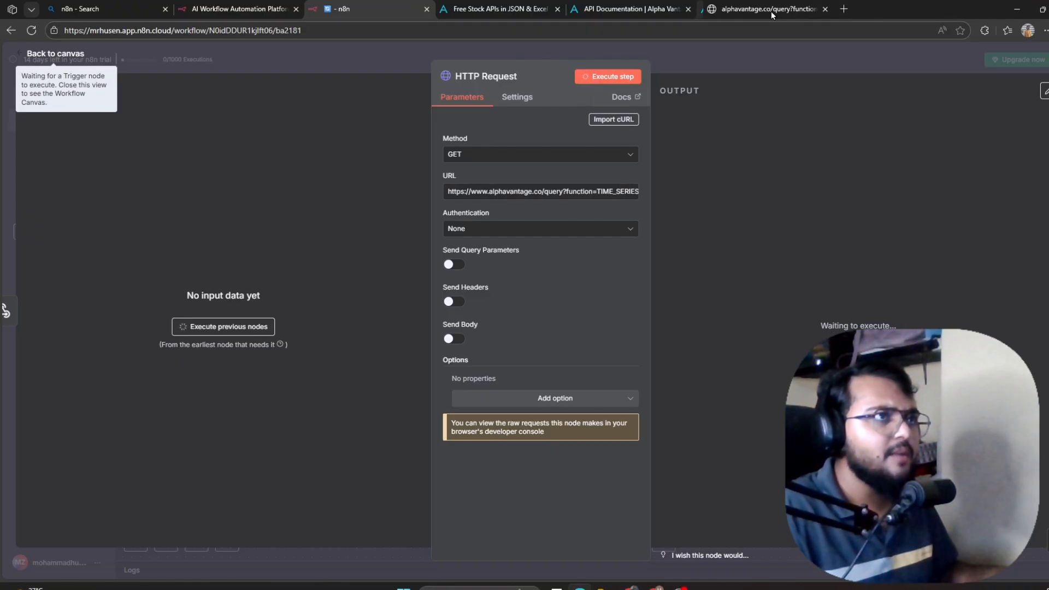
{"action": "left_click", "coordinate": [688, 10]}
{"action": "left_click", "coordinate": [557, 9]}
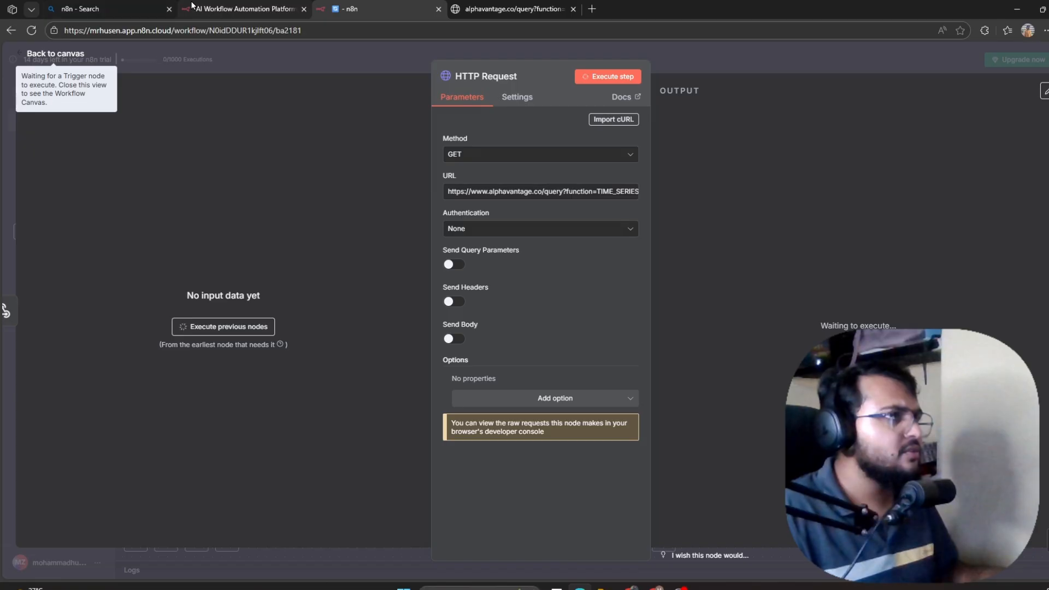
Return to the n8n canvas and stop the test run from waiting for the trigger.
{"action": "left_click", "coordinate": [224, 5]}
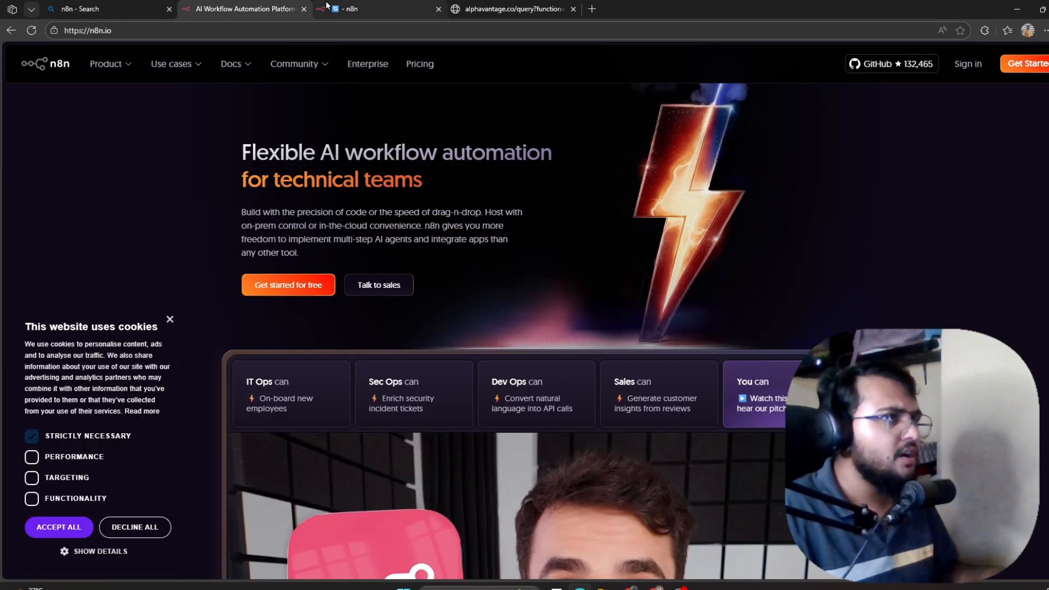
{"action": "left_click", "coordinate": [372, 9]}
{"action": "left_click", "coordinate": [37, 55]}
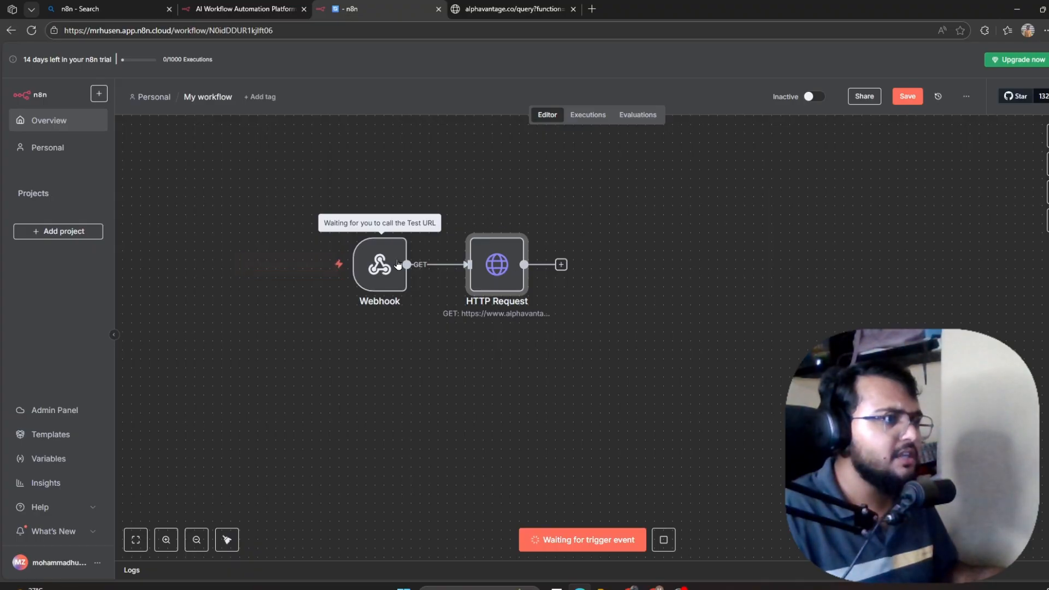
{"action": "left_click", "coordinate": [378, 270]}
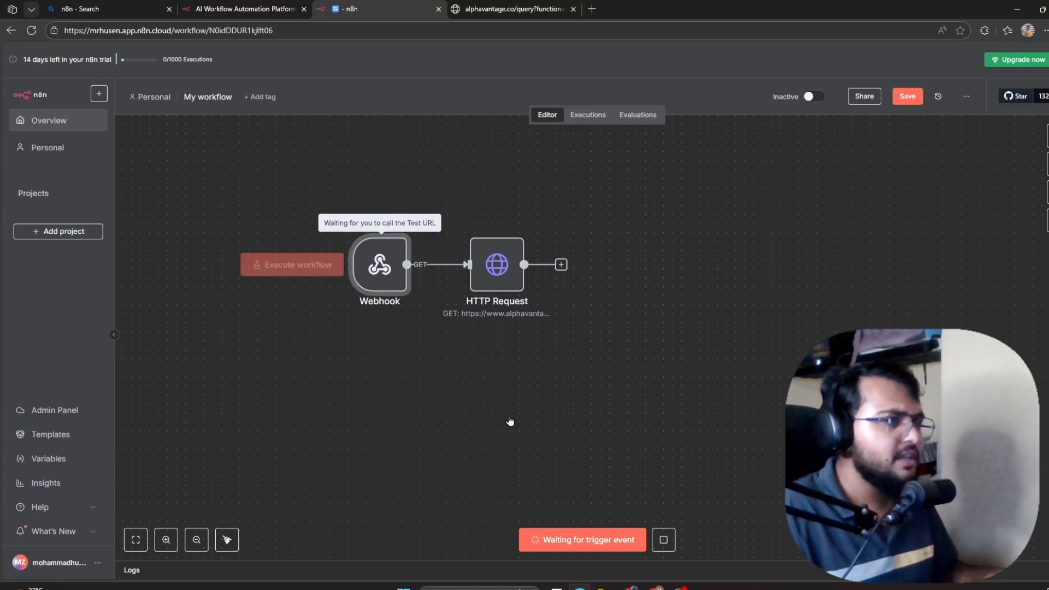
{"action": "double_click", "coordinate": [379, 267]}
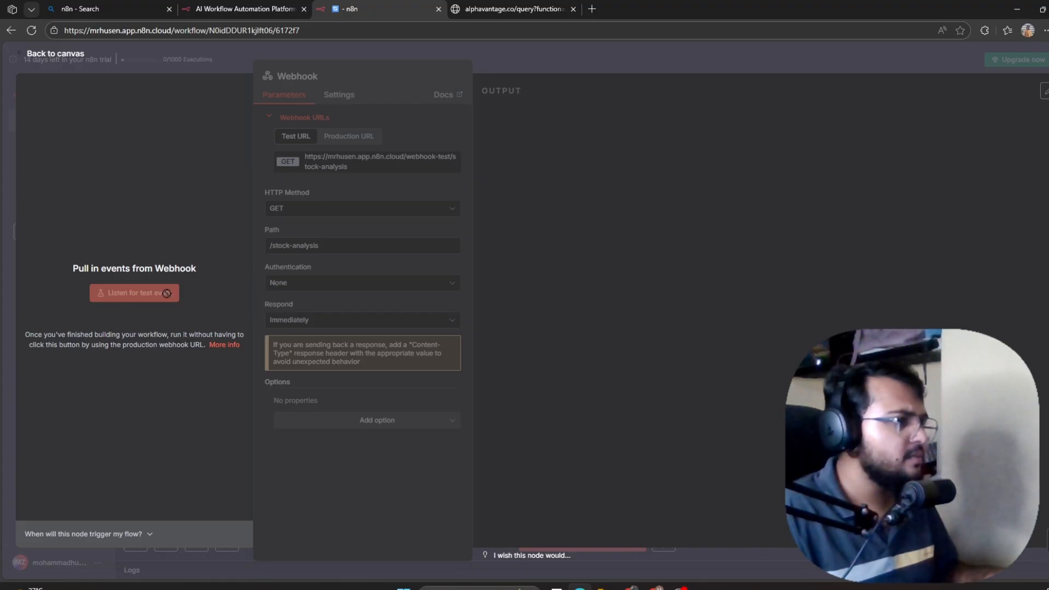
{"action": "left_click", "coordinate": [23, 57]}
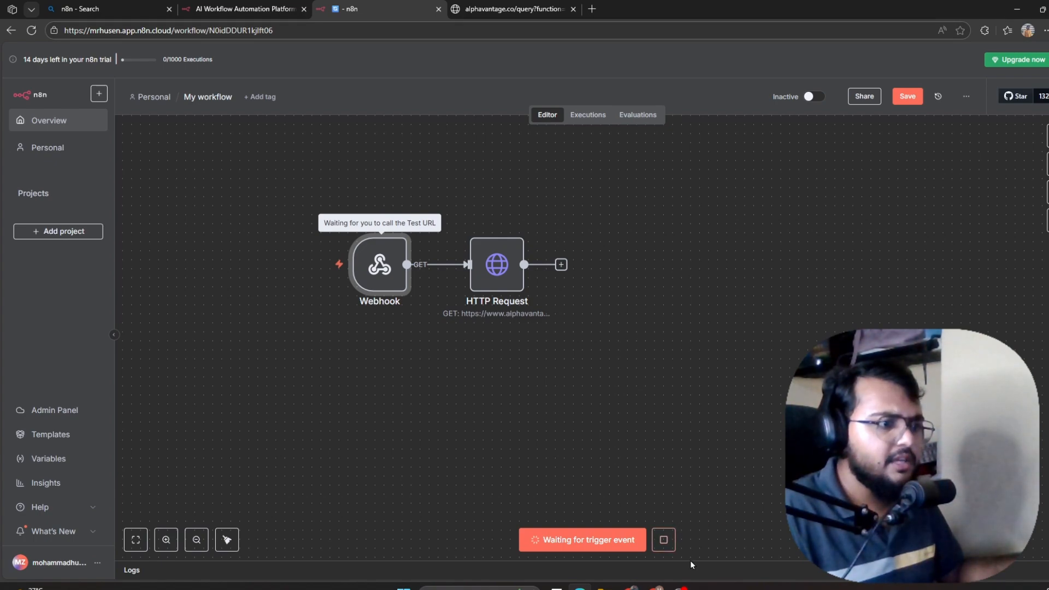
{"action": "left_click", "coordinate": [663, 539]}
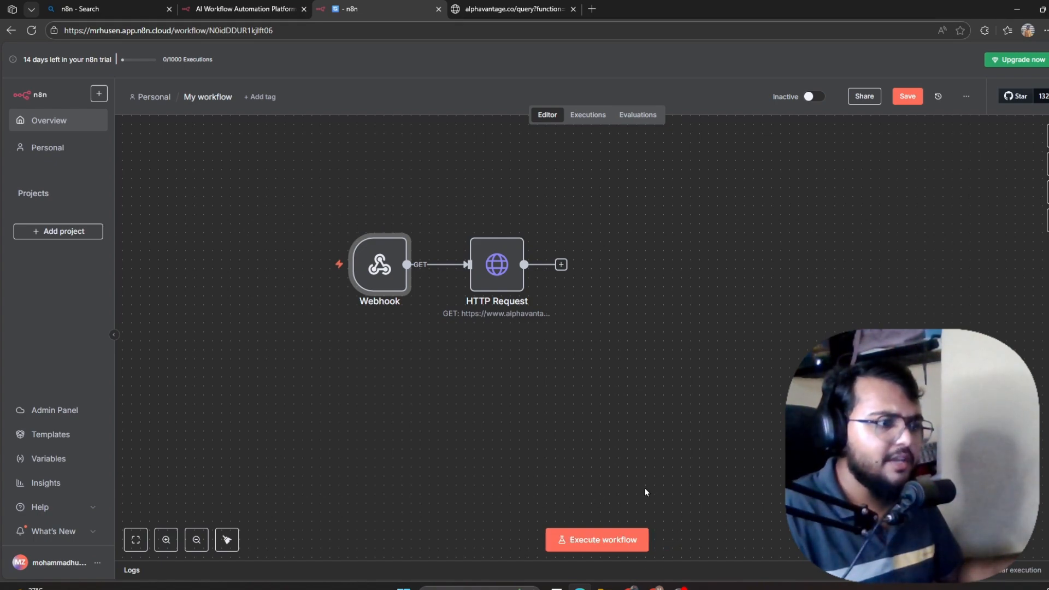
Check the Webhook node's production and test URLs.
{"action": "mouse_move", "coordinate": [386, 307]}
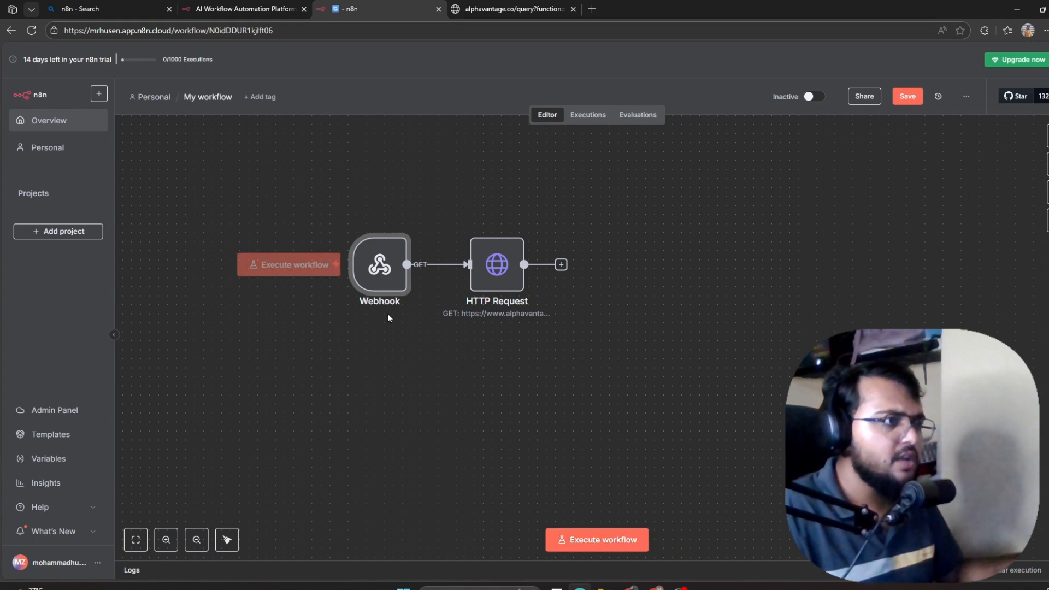
{"action": "double_click", "coordinate": [374, 268]}
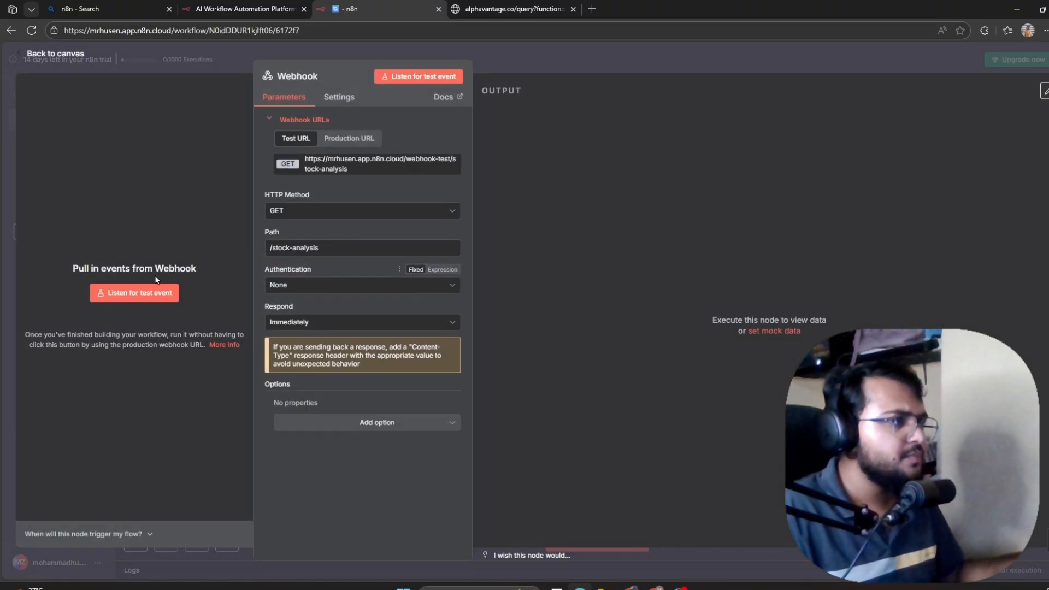
{"action": "left_click", "coordinate": [343, 143]}
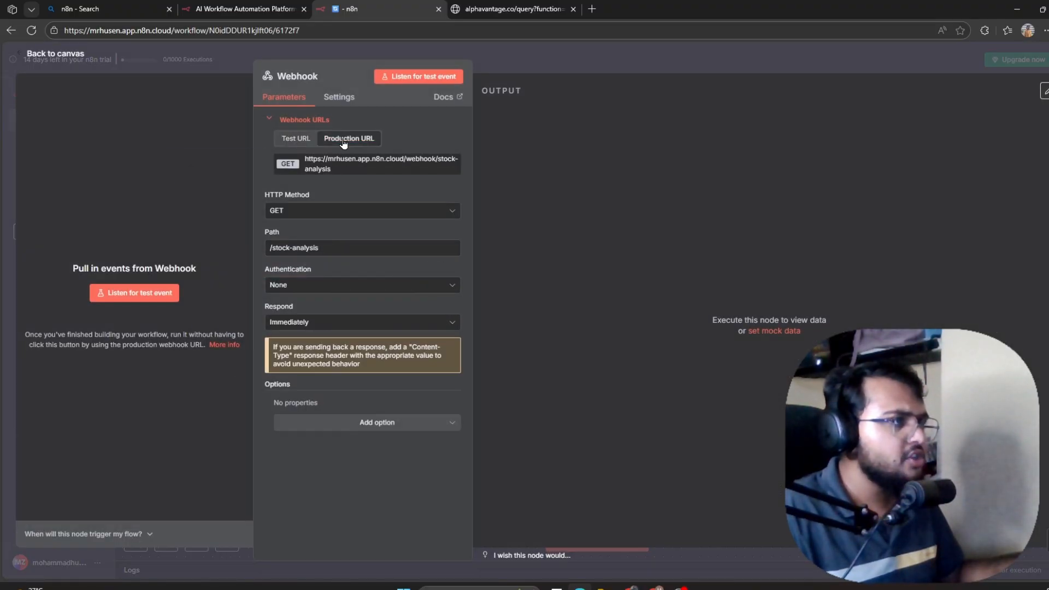
{"action": "left_click", "coordinate": [296, 140]}
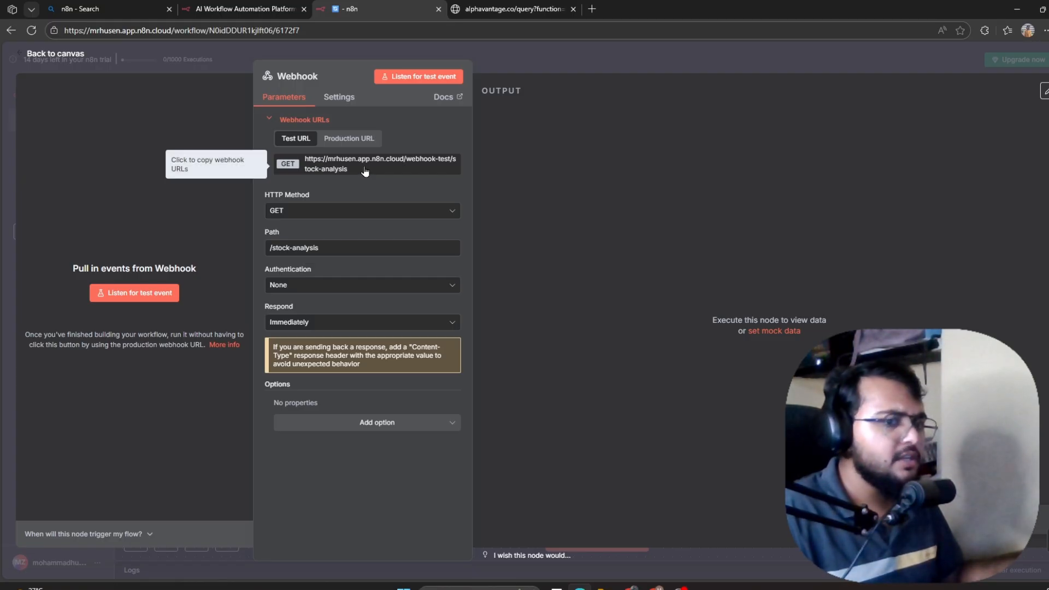
{"action": "left_click", "coordinate": [38, 53]}
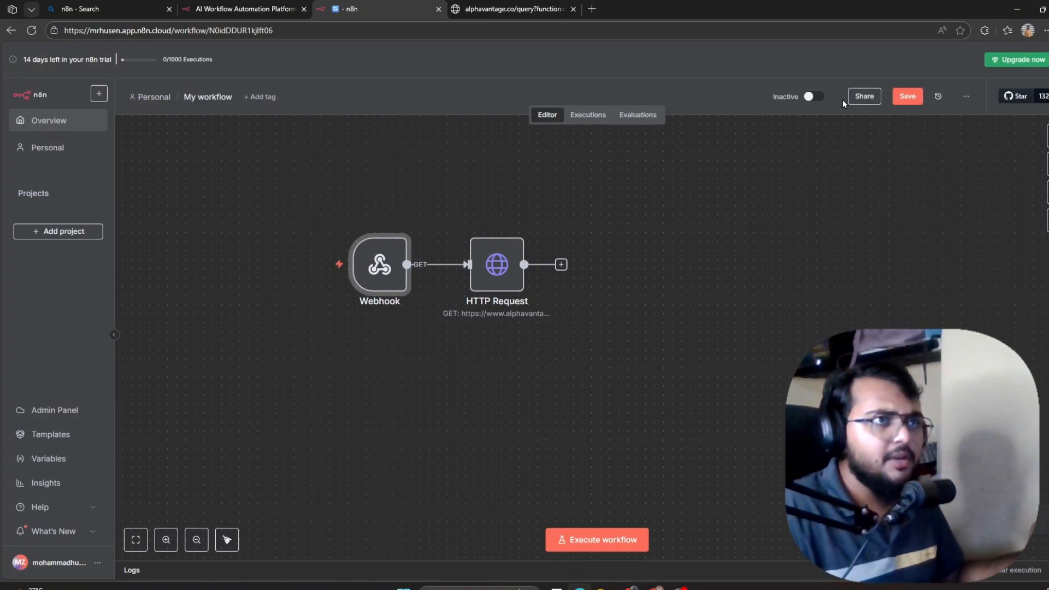
Switch the workflow to Active, close the production checklist, and copy the Webhook test URL.
{"action": "left_click", "coordinate": [815, 97]}
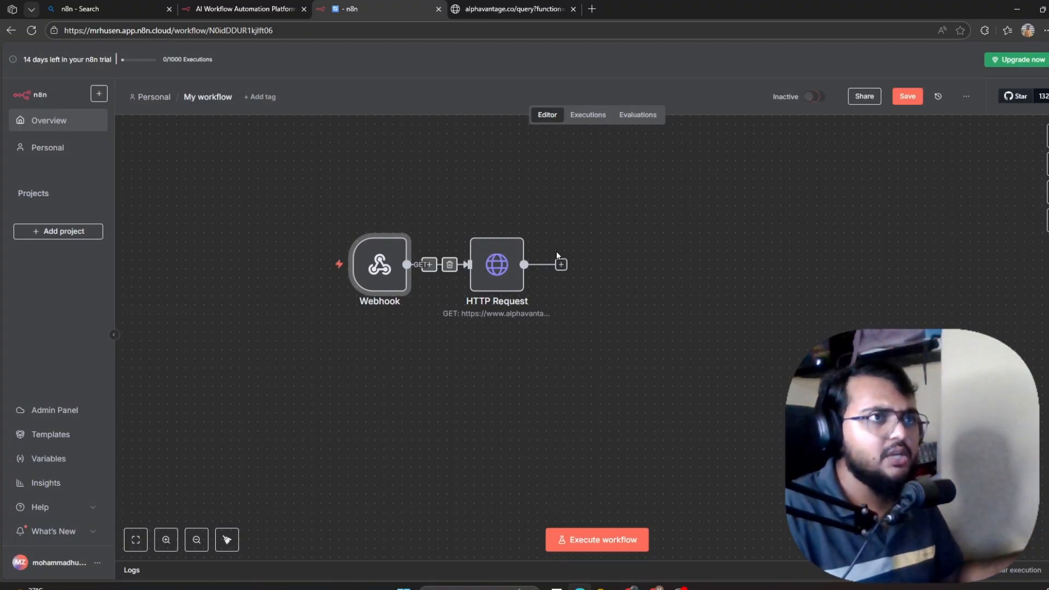
{"action": "left_click", "coordinate": [645, 339]}
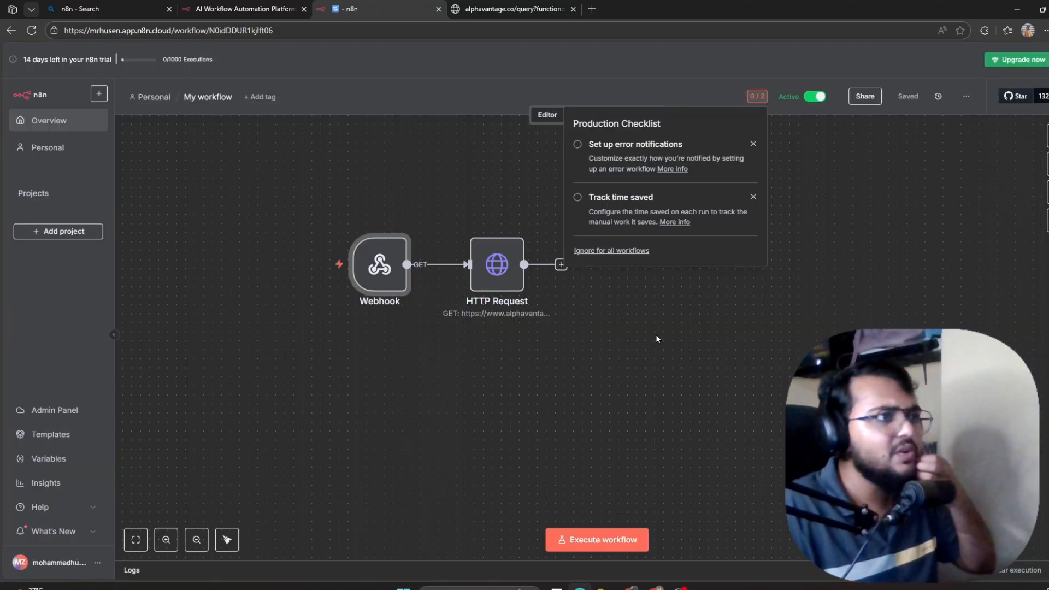
{"action": "left_click", "coordinate": [749, 325]}
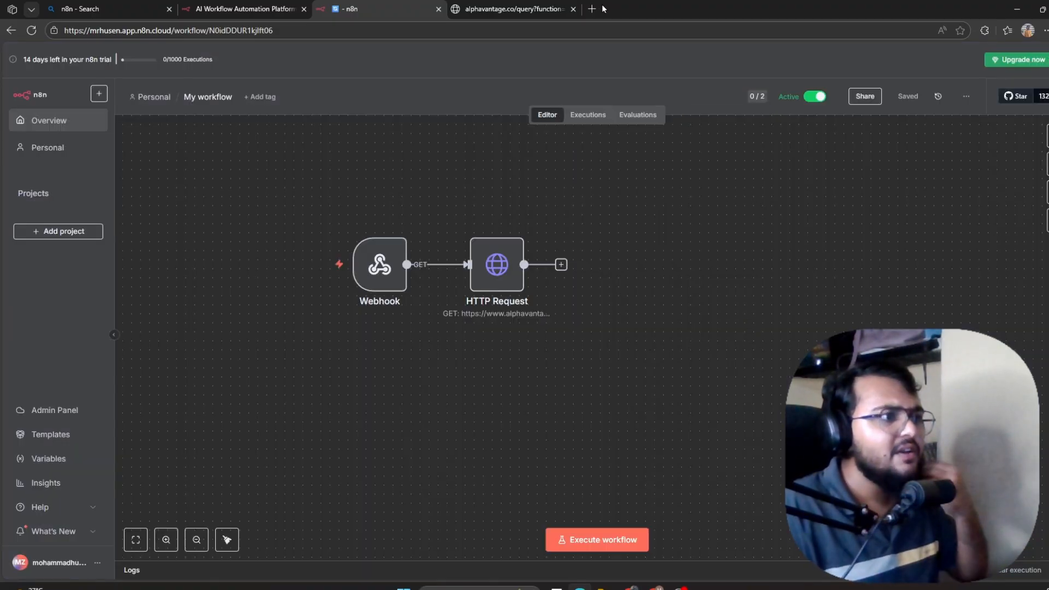
{"action": "double_click", "coordinate": [383, 266]}
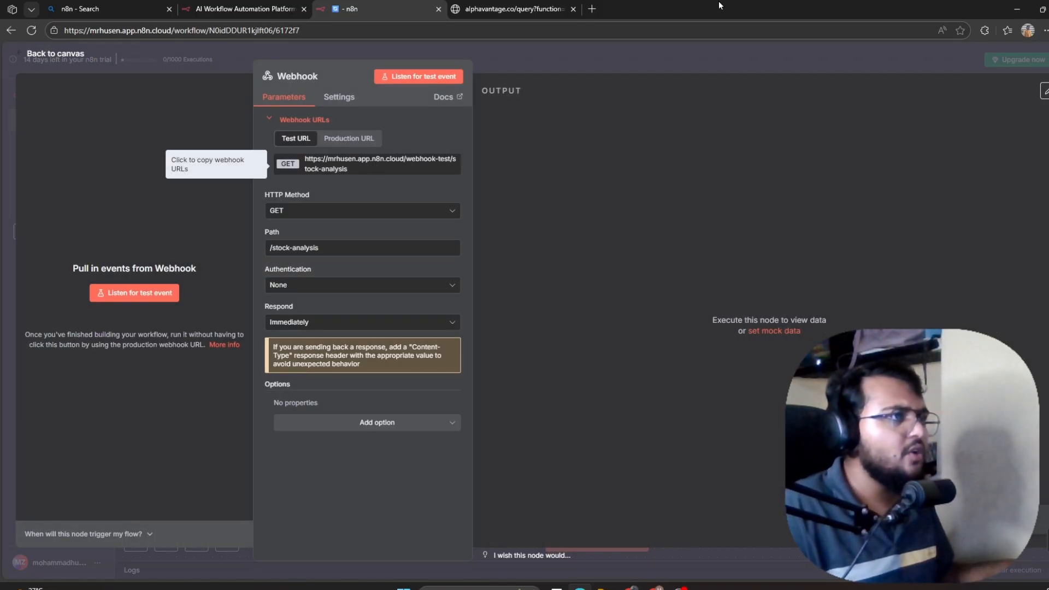
{"action": "left_click", "coordinate": [592, 9]}
Start n8n listening for the webhook and call the test URL from the new tab.
{"action": "left_click", "coordinate": [622, 29]}
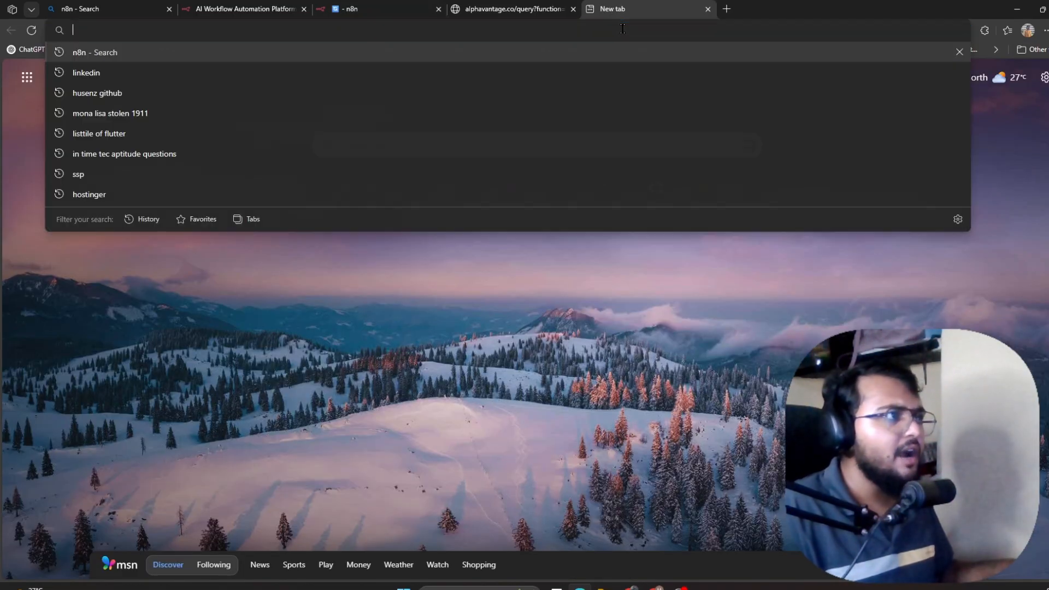
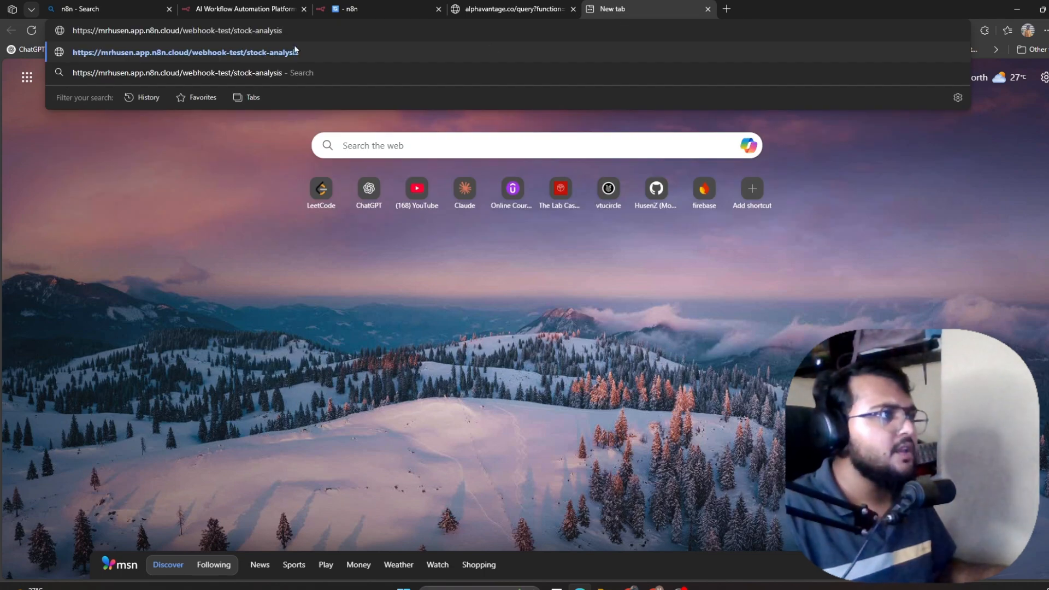
{"action": "left_click", "coordinate": [382, 5]}
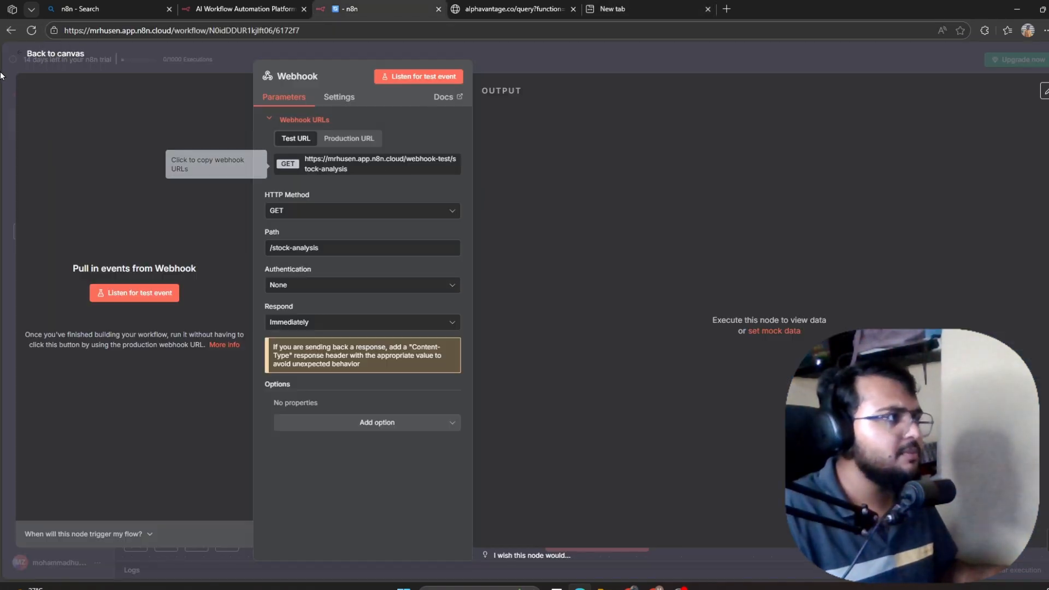
{"action": "left_click", "coordinate": [34, 54]}
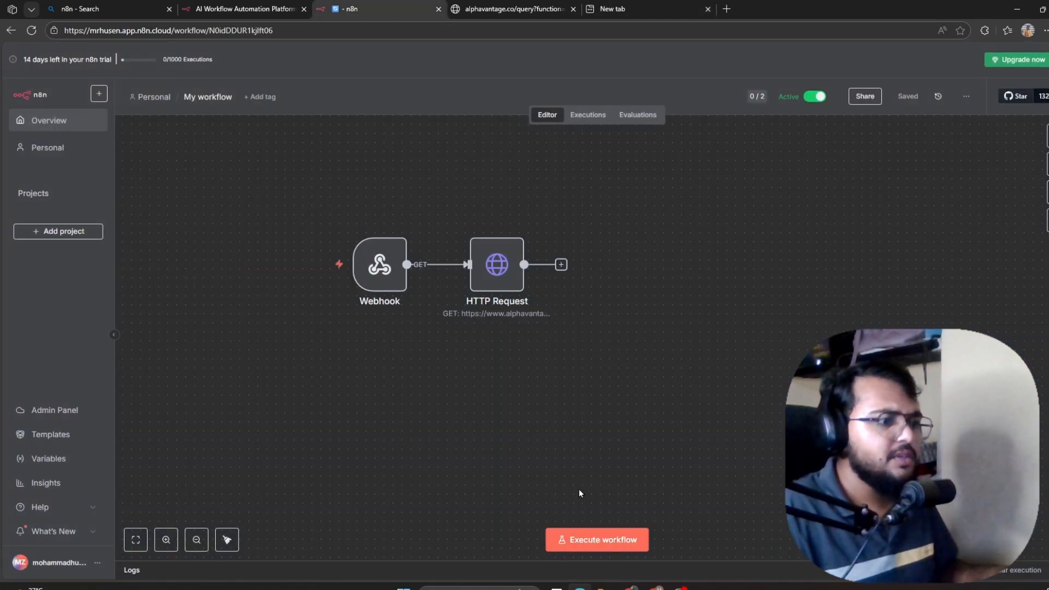
{"action": "left_click", "coordinate": [594, 541]}
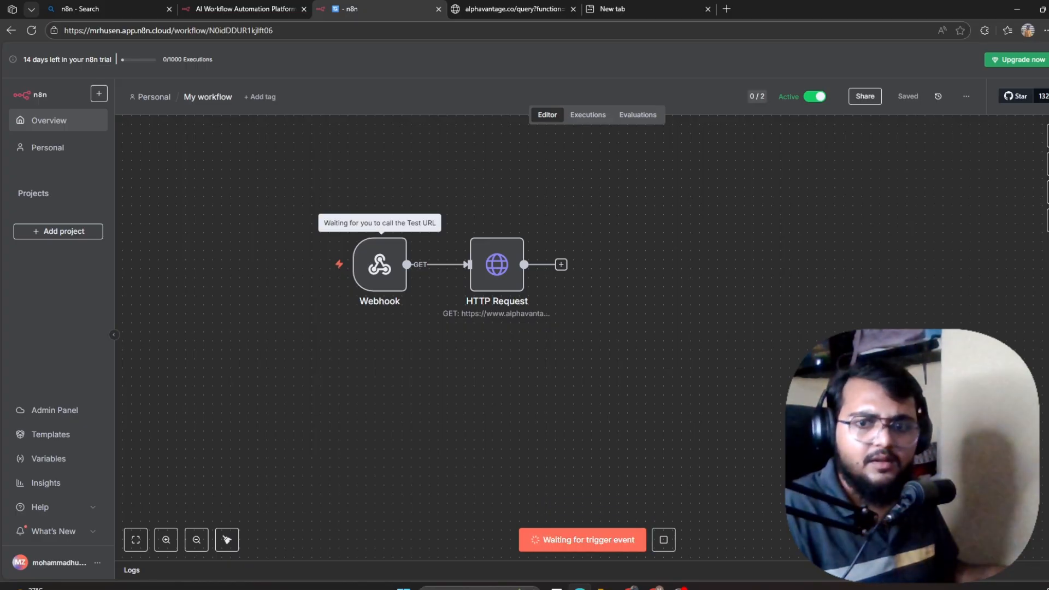
{"action": "left_click", "coordinate": [612, 9]}
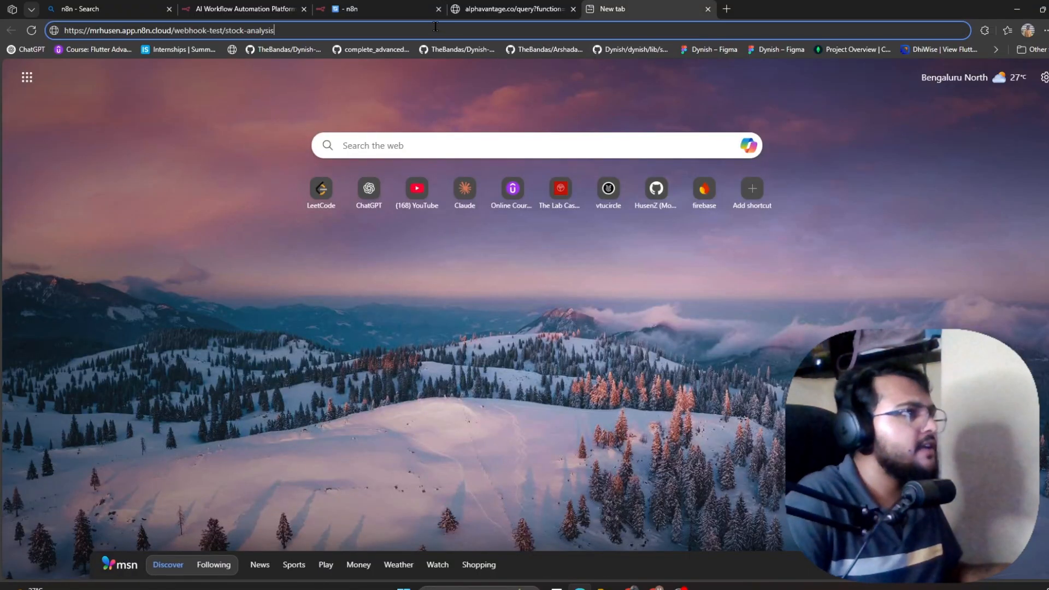
{"action": "key", "text": "Return"}
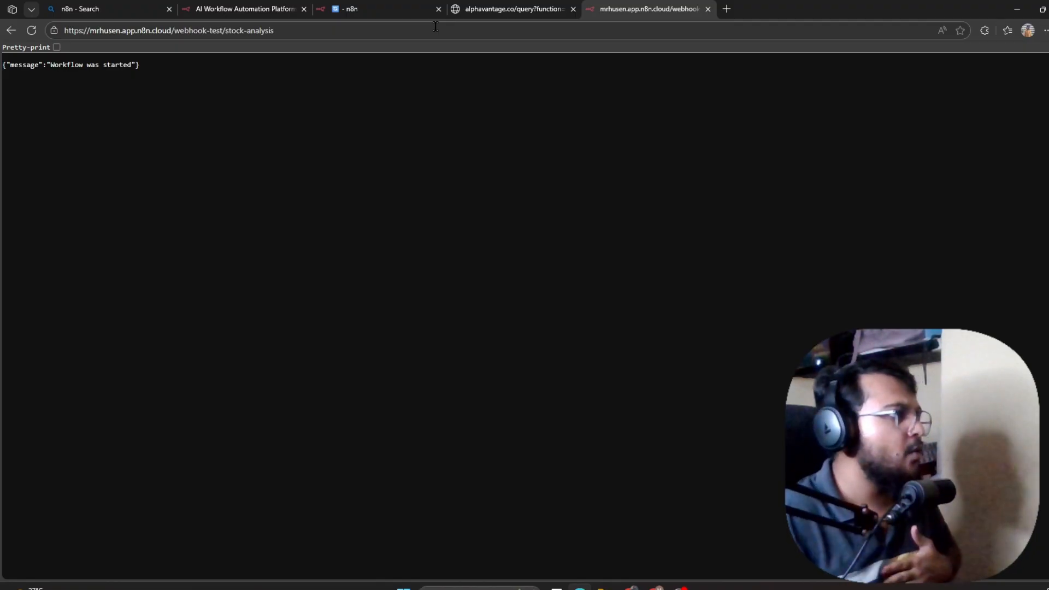
Reload the webhook URL, inspect its 404 error message, and return to the n8n workflow.
{"action": "left_click", "coordinate": [323, 8]}
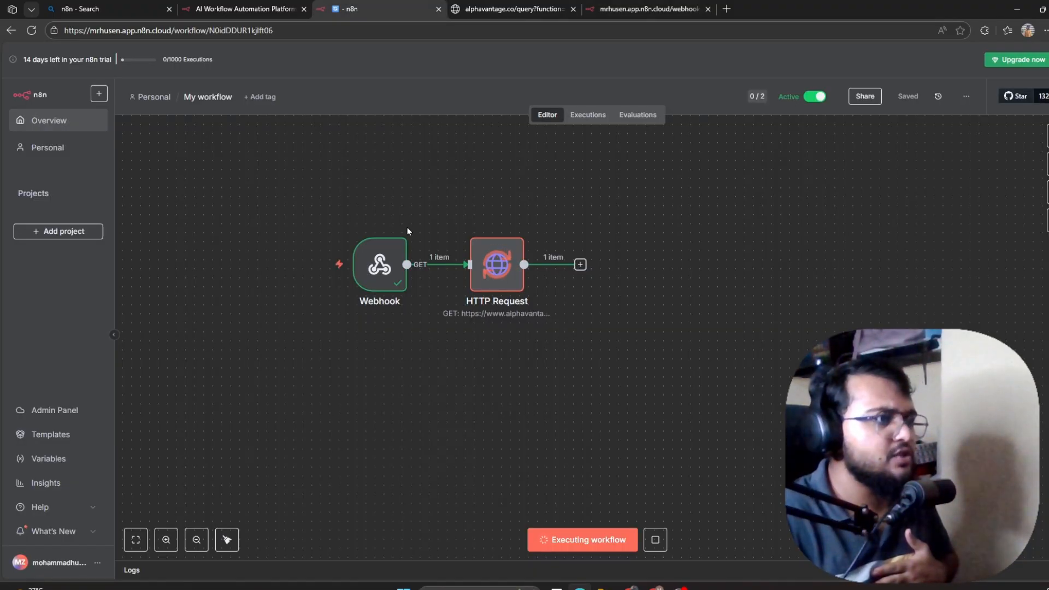
{"action": "left_click", "coordinate": [624, 8]}
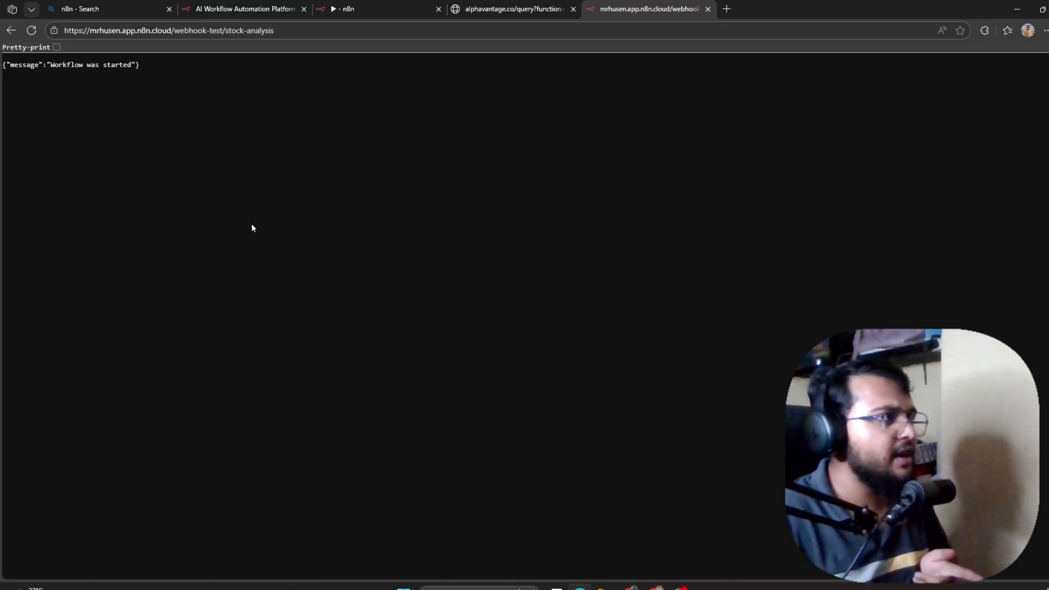
{"action": "left_click", "coordinate": [32, 31]}
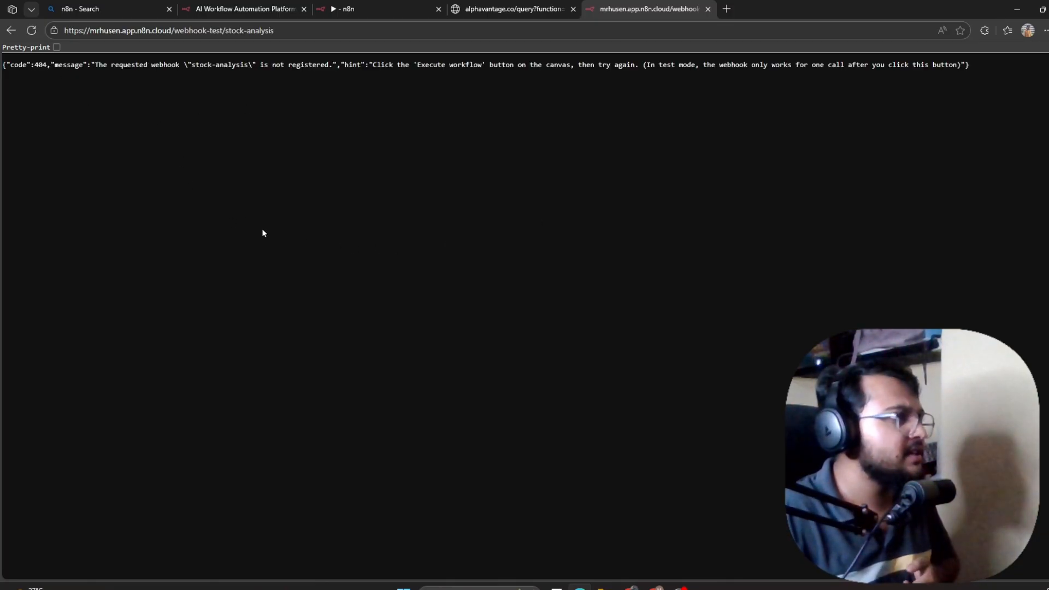
{"action": "left_click_drag", "start_coordinate": [10, 70], "coordinate": [664, 102]}
{"action": "left_click_drag", "start_coordinate": [745, 103], "coordinate": [941, 101]}
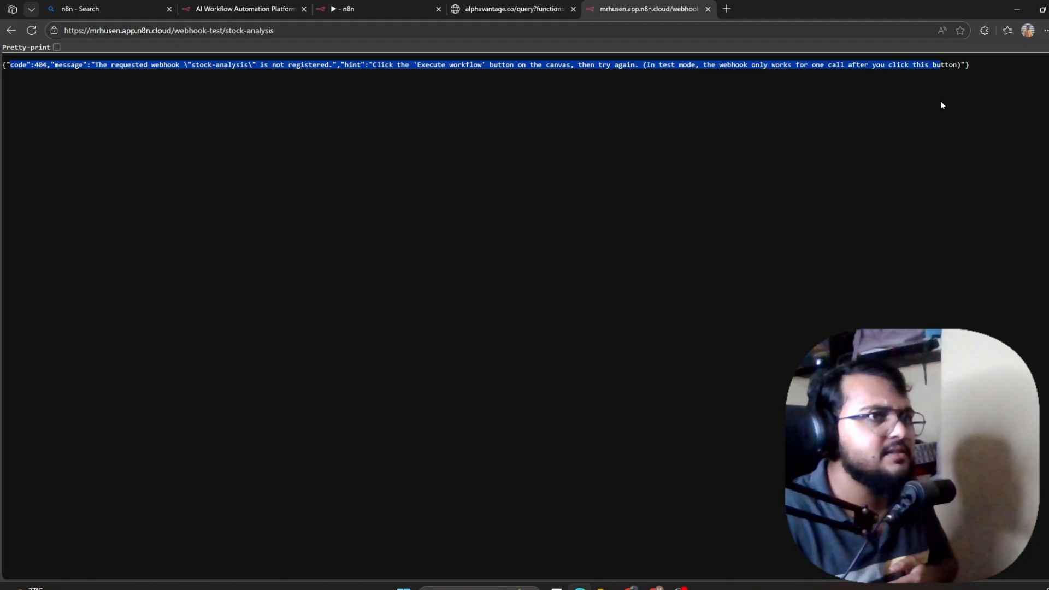
{"action": "left_click", "coordinate": [534, 8]}
{"action": "left_click", "coordinate": [401, 8]}
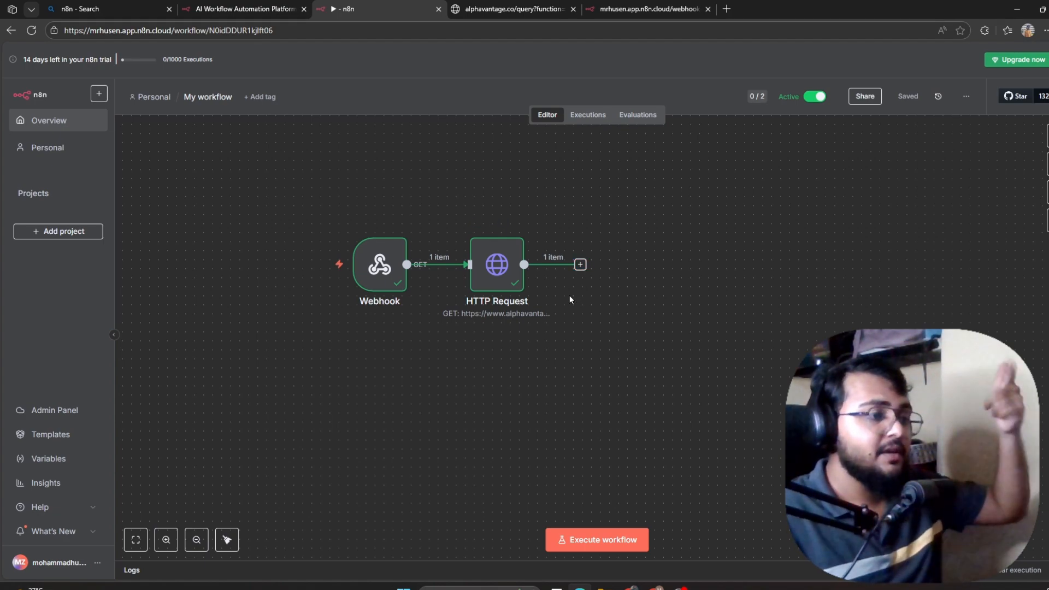
Inspect the HTTP Request node's RELIANCE.BSE daily price JSON output, then return to the canvas.
{"action": "double_click", "coordinate": [492, 263]}
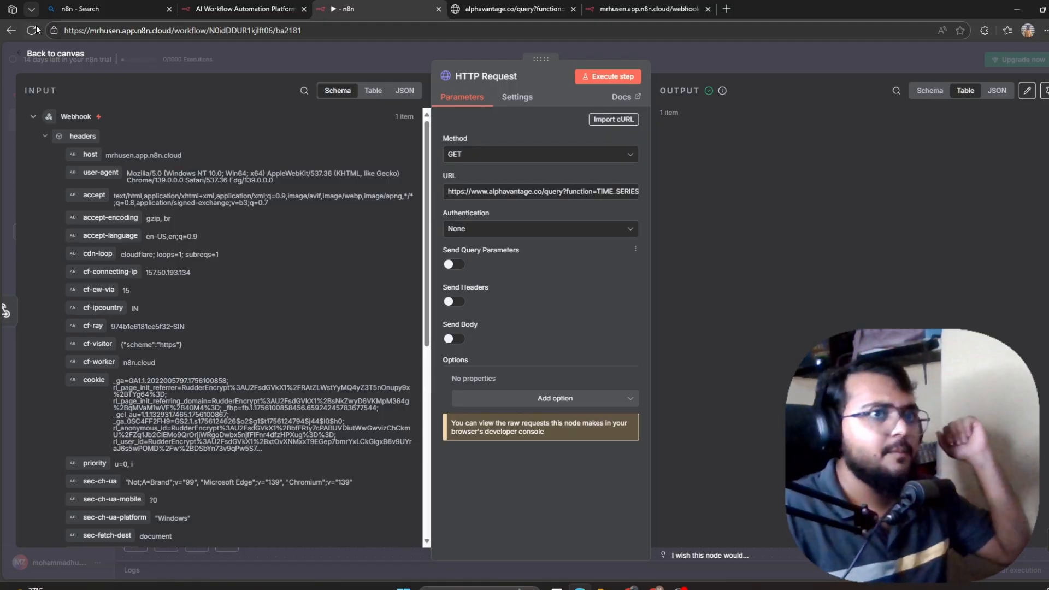
{"action": "left_click", "coordinate": [605, 8]}
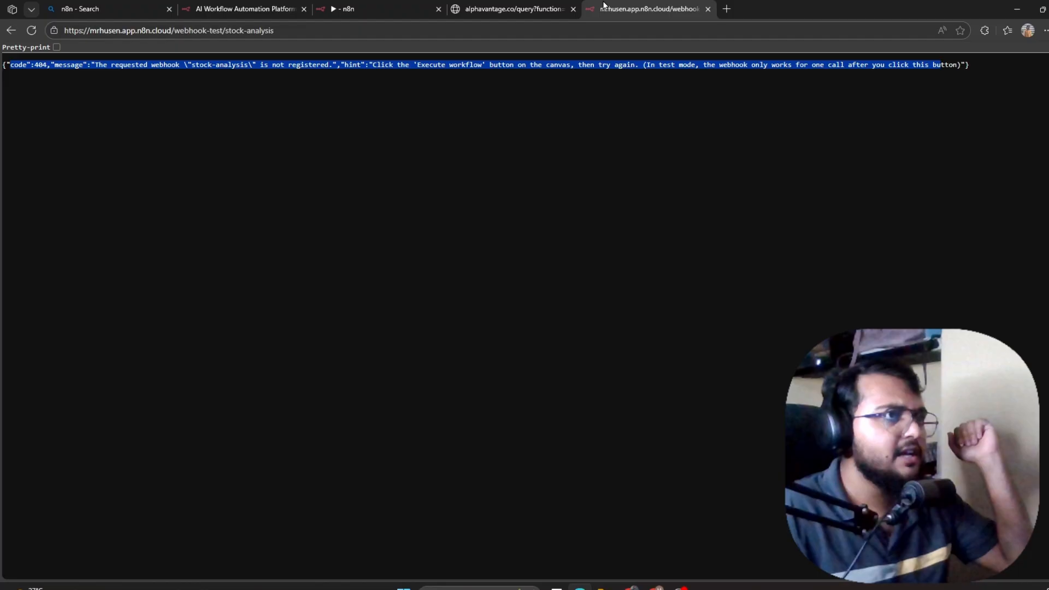
{"action": "left_click", "coordinate": [508, 6]}
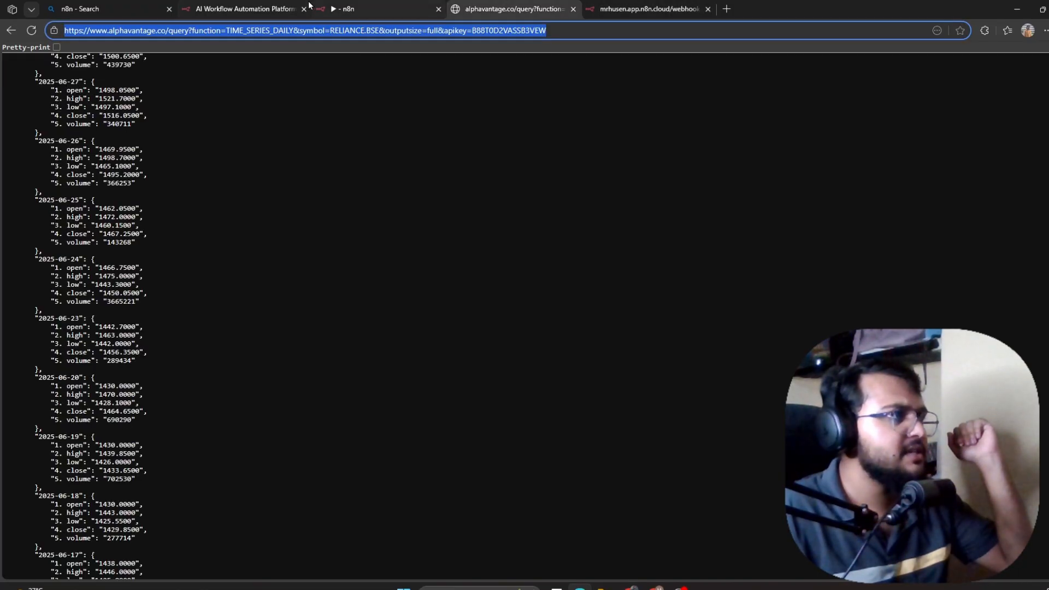
{"action": "left_click", "coordinate": [273, 9]}
{"action": "left_click", "coordinate": [354, 8]}
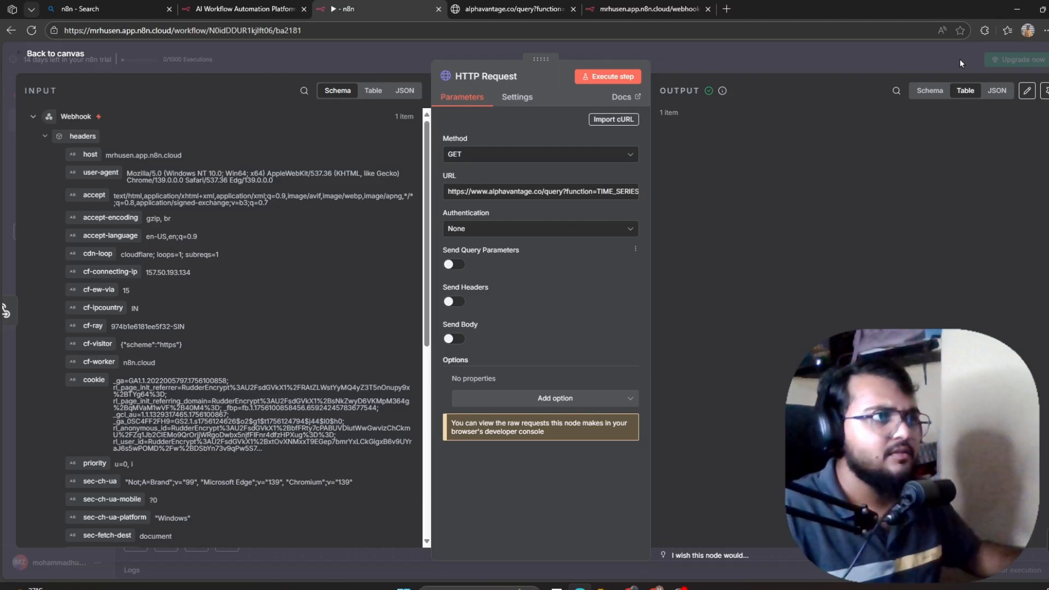
{"action": "left_click", "coordinate": [14, 54]}
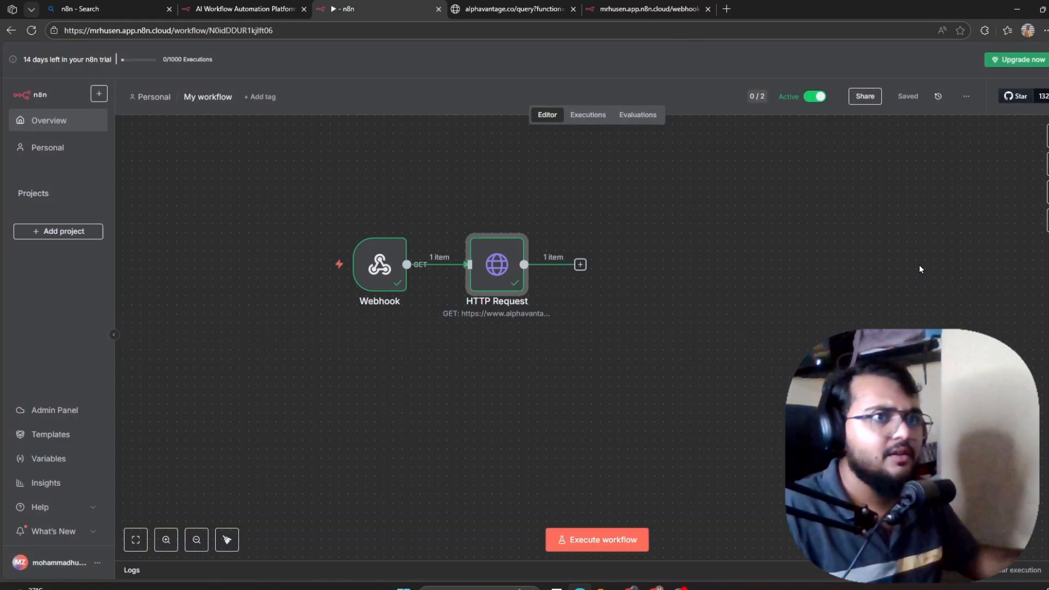
{"action": "double_click", "coordinate": [507, 264]}
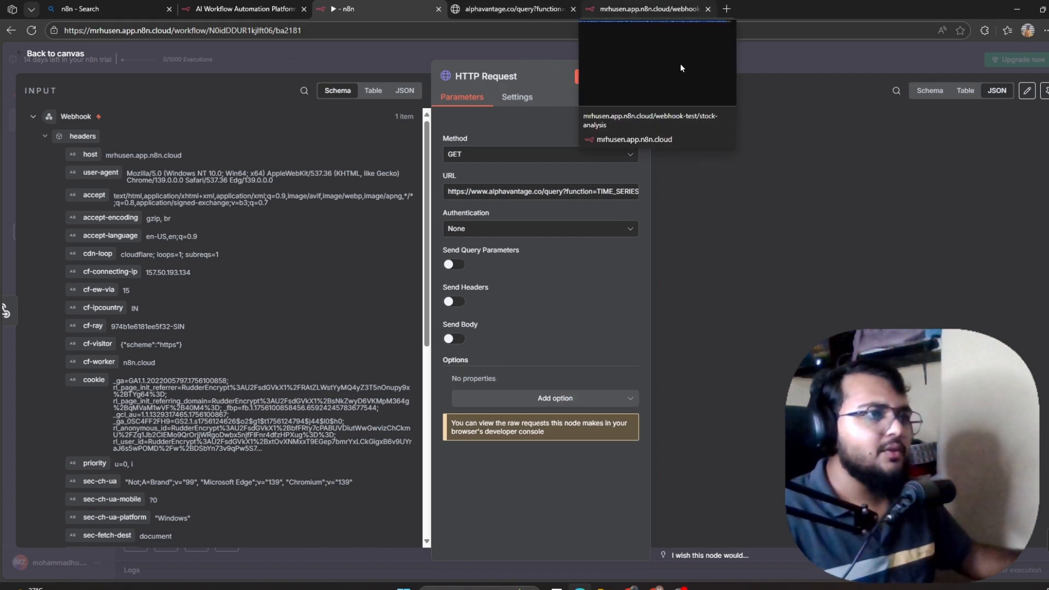
{"action": "scroll", "coordinate": [809, 287], "scroll_direction": "down", "scroll_amount": 5}
{"action": "scroll", "coordinate": [802, 341], "scroll_direction": "down", "scroll_amount": 5}
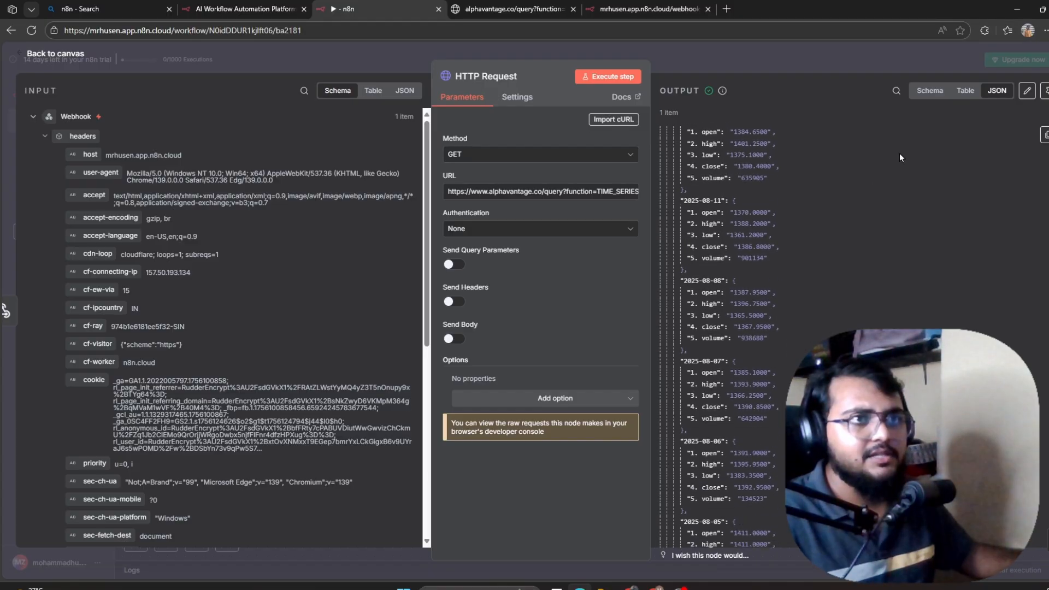
{"action": "scroll", "coordinate": [755, 479], "scroll_direction": "down", "scroll_amount": 10}
{"action": "scroll", "coordinate": [755, 479], "scroll_direction": "up", "scroll_amount": 20}
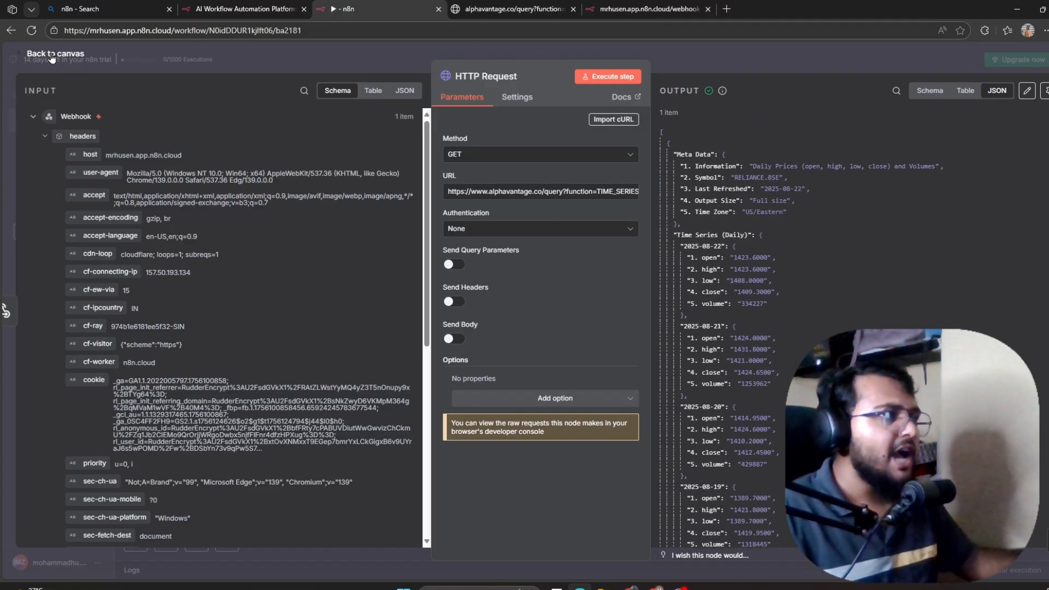
{"action": "key", "text": "Escape"}
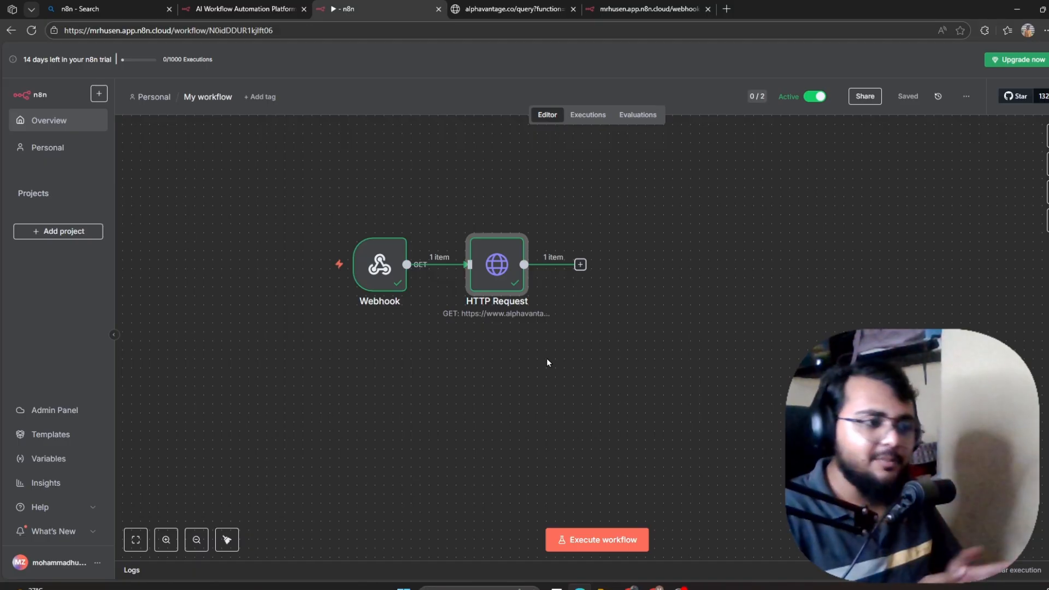
Search 'fu' in the node panel after HTTP Request and add a Code node.
{"action": "left_click", "coordinate": [577, 267]}
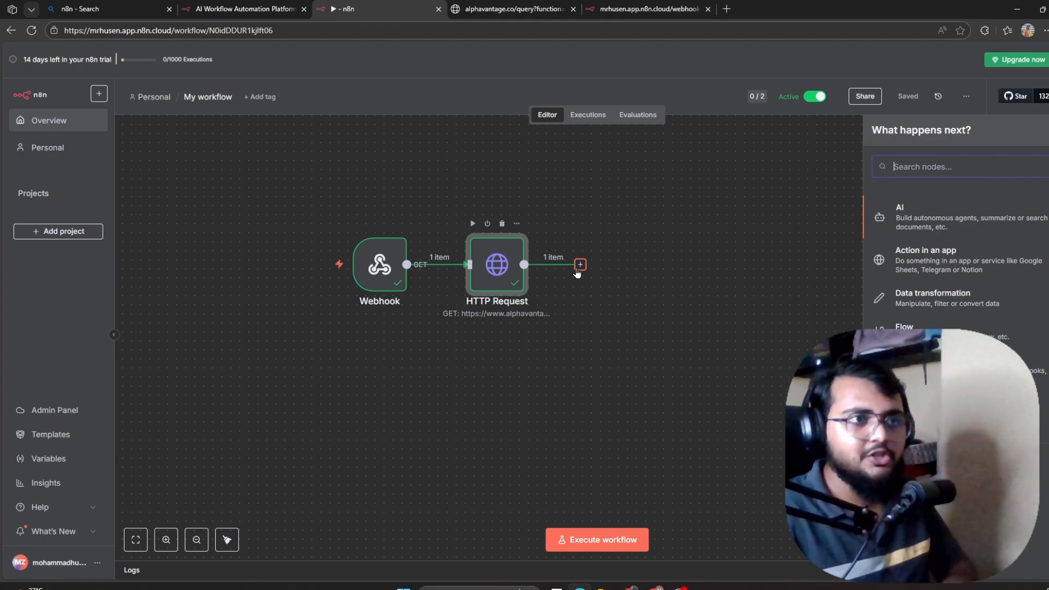
{"action": "type", "text": "fu"}
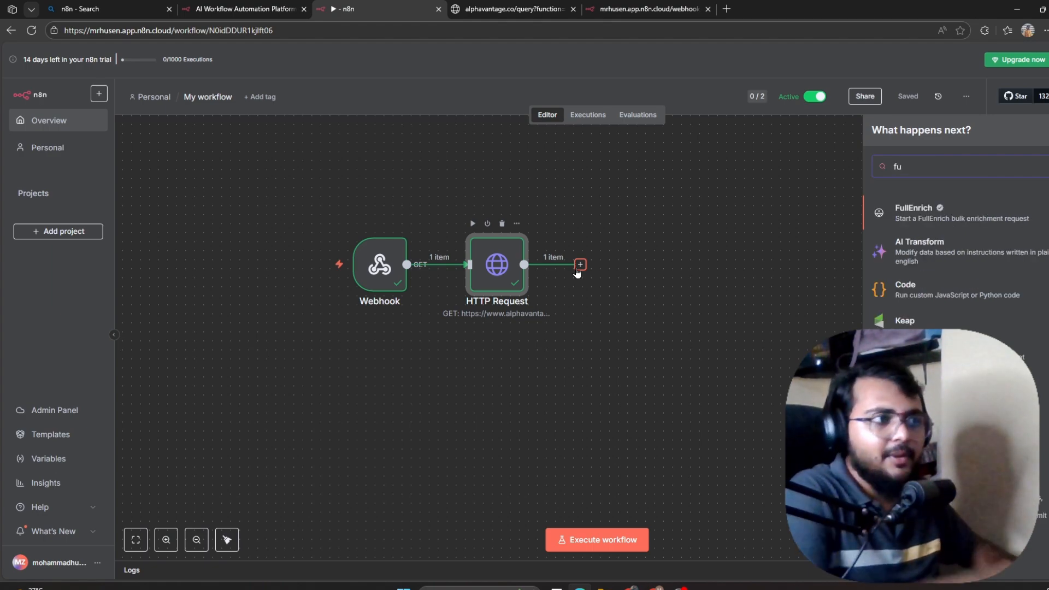
{"action": "key", "text": "Escape"}
{"action": "left_click", "coordinate": [579, 265]}
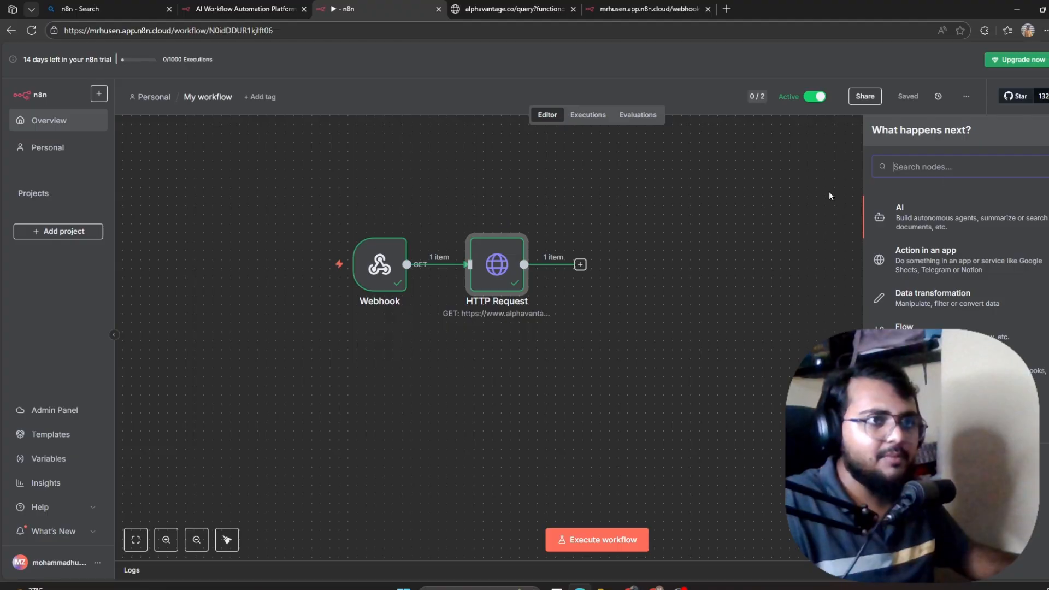
{"action": "type", "text": "fu"}
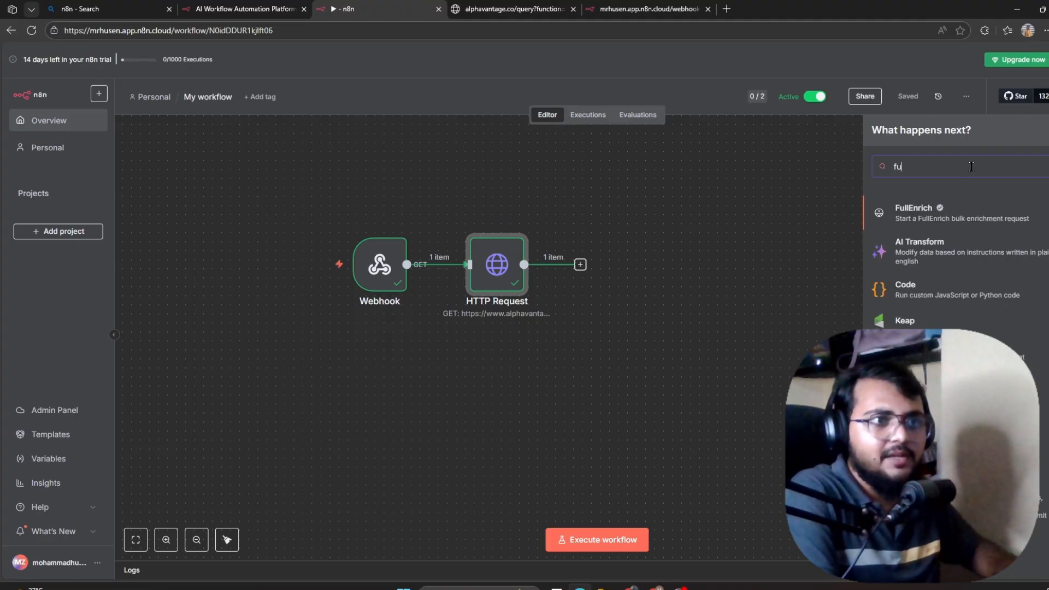
{"action": "left_click", "coordinate": [905, 293]}
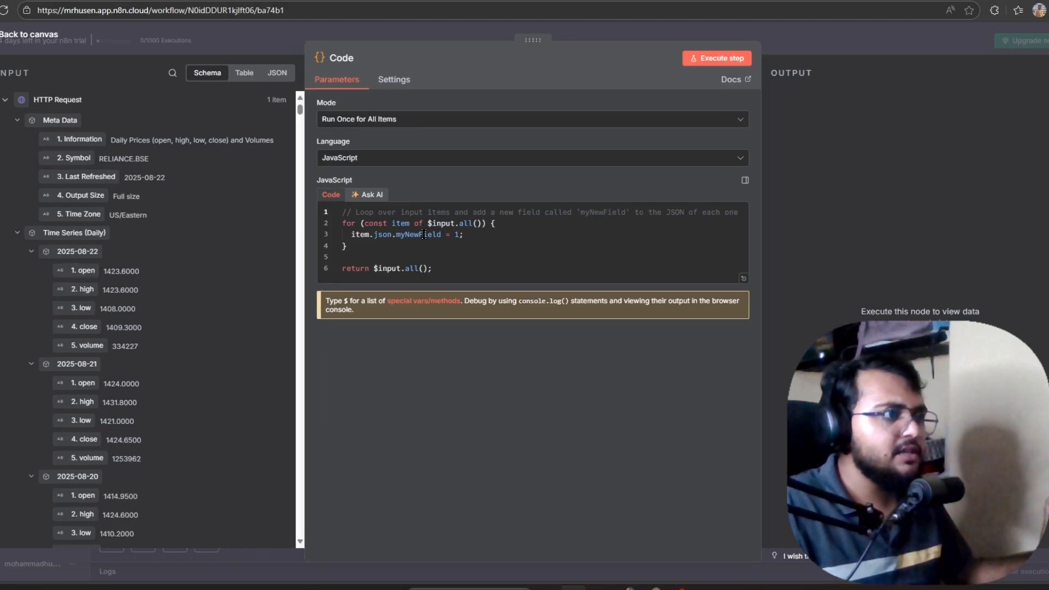
Scroll through ChatGPT's answer, reviewing the EMA function code.
{"action": "key", "text": "alt+Tab"}
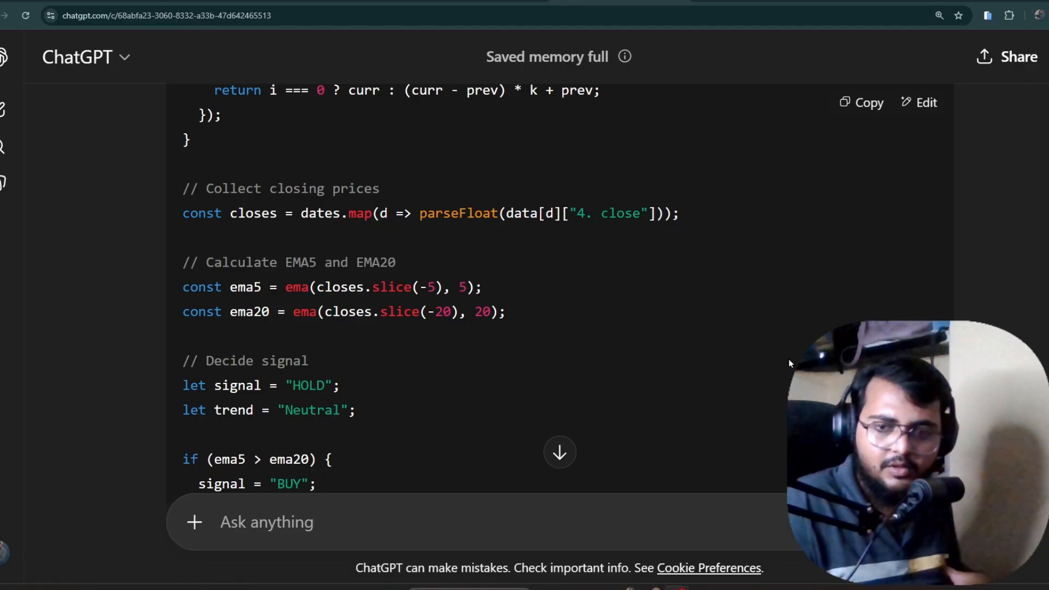
{"action": "scroll", "coordinate": [748, 395], "scroll_direction": "up", "scroll_amount": 6}
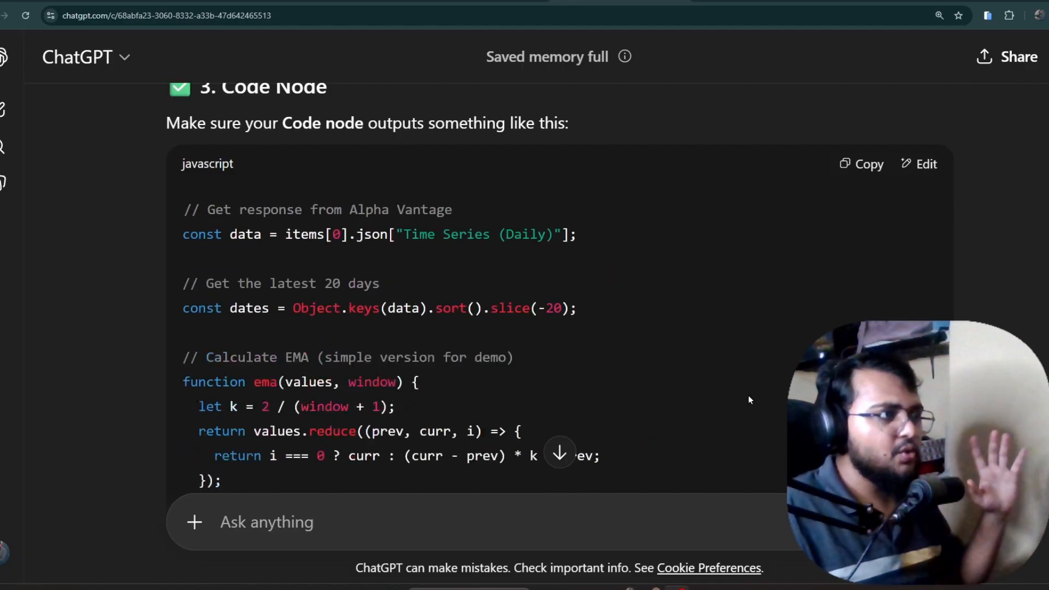
{"action": "scroll", "coordinate": [748, 399], "scroll_direction": "up", "scroll_amount": 2}
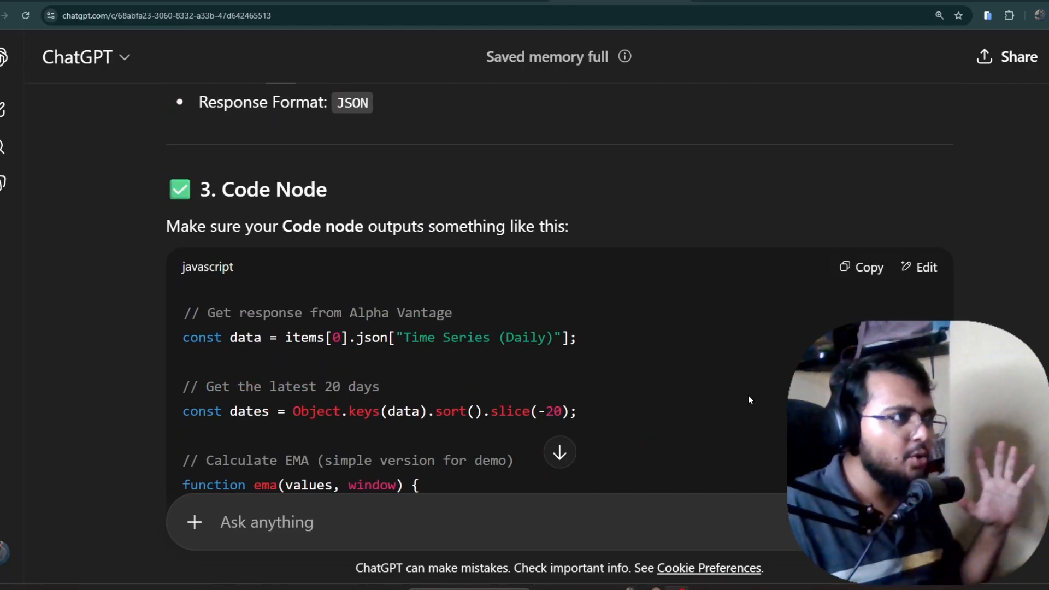
{"action": "scroll", "coordinate": [748, 399], "scroll_direction": "up", "scroll_amount": 3}
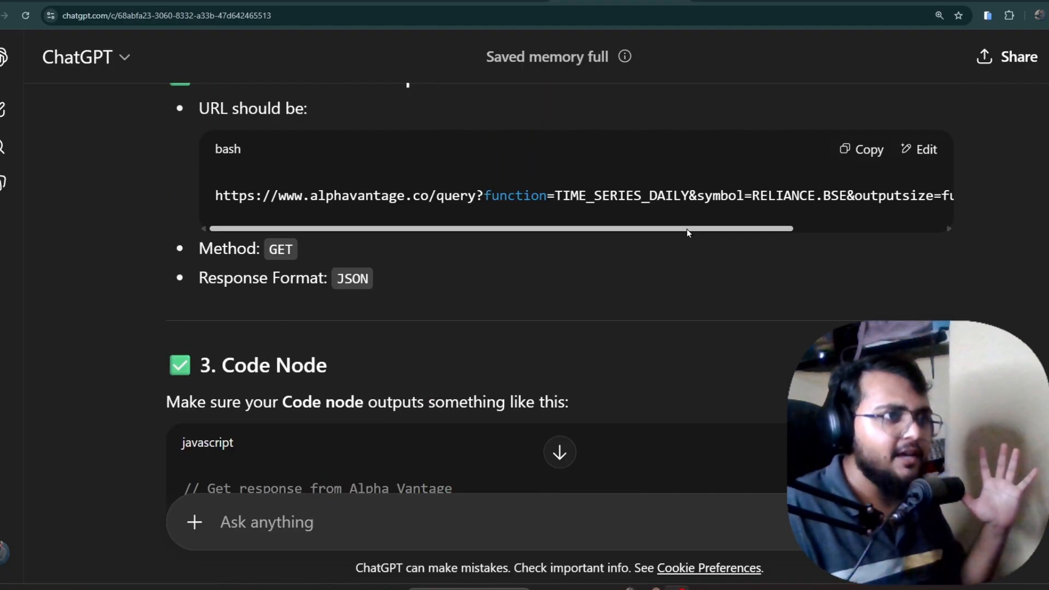
{"action": "left_click_drag", "start_coordinate": [687, 228], "coordinate": [806, 241]}
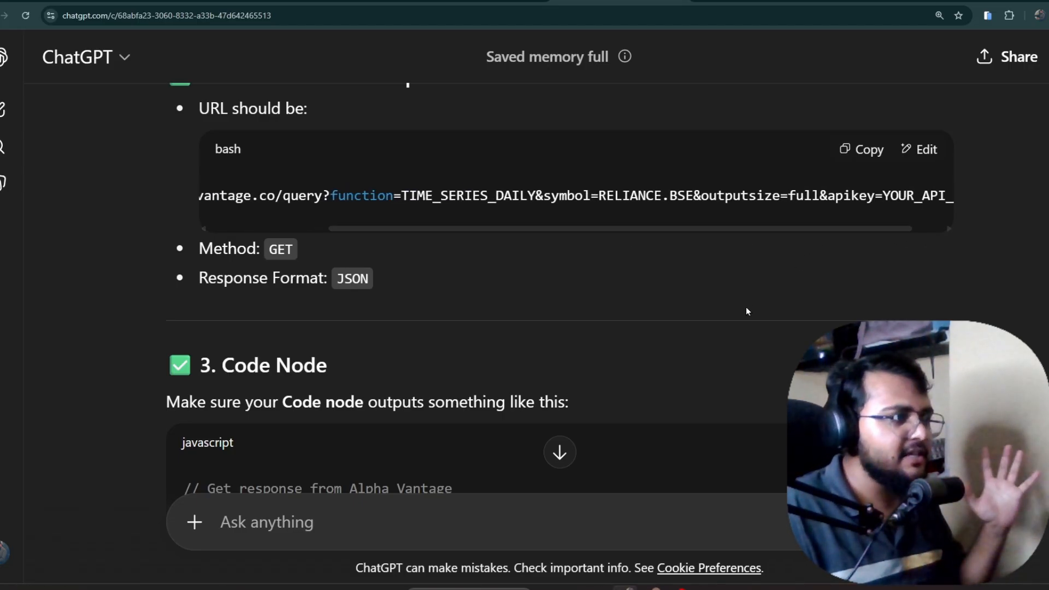
{"action": "scroll", "coordinate": [746, 307], "scroll_direction": "up", "scroll_amount": 2}
{"action": "scroll", "coordinate": [745, 310], "scroll_direction": "up", "scroll_amount": 2}
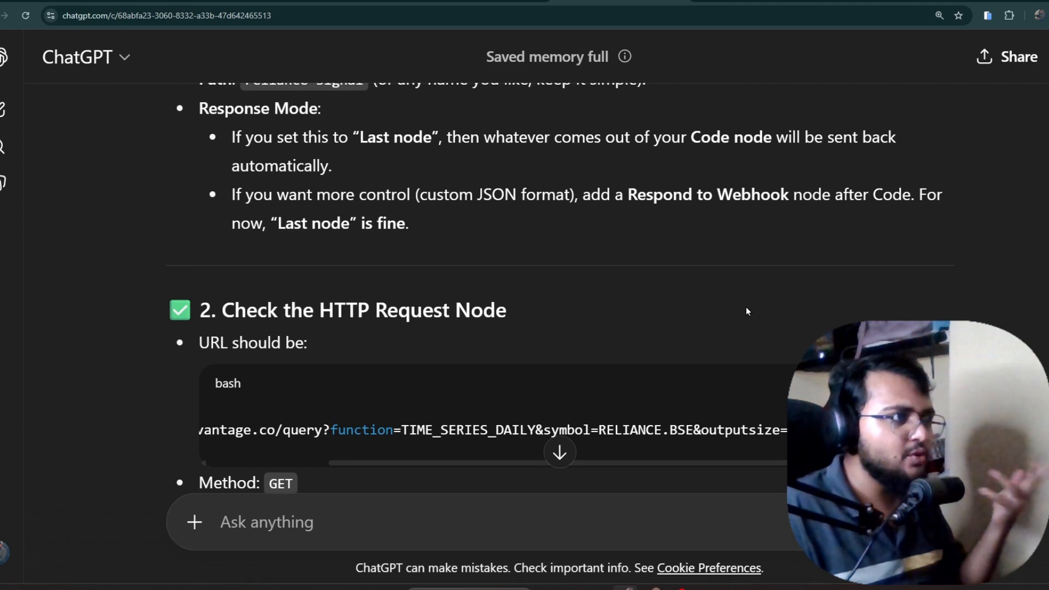
{"action": "scroll", "coordinate": [745, 310], "scroll_direction": "down", "scroll_amount": 4}
{"action": "scroll", "coordinate": [743, 313], "scroll_direction": "down", "scroll_amount": 2}
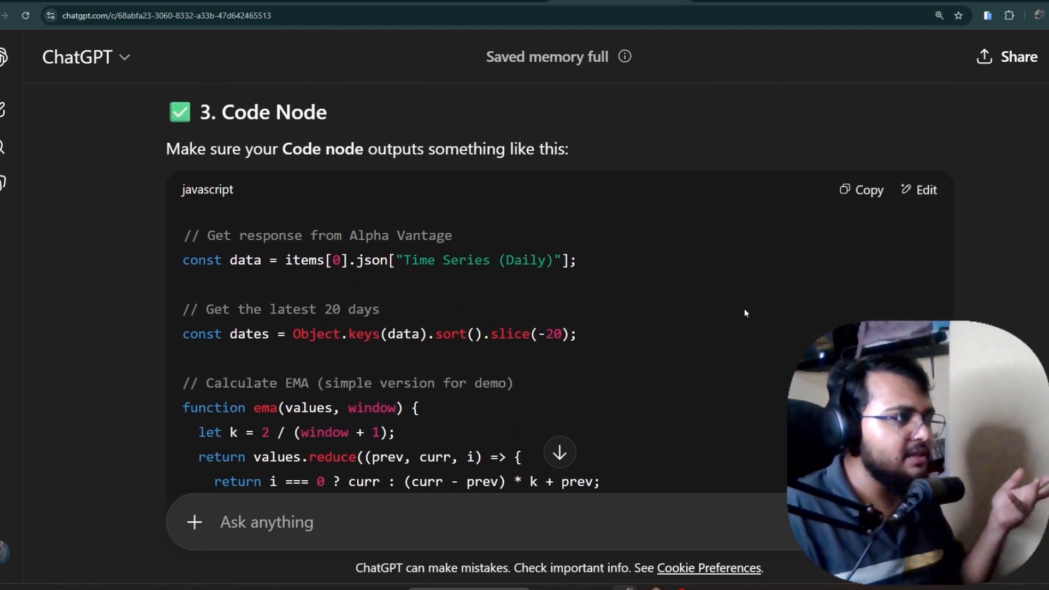
{"action": "scroll", "coordinate": [743, 312], "scroll_direction": "up", "scroll_amount": 1}
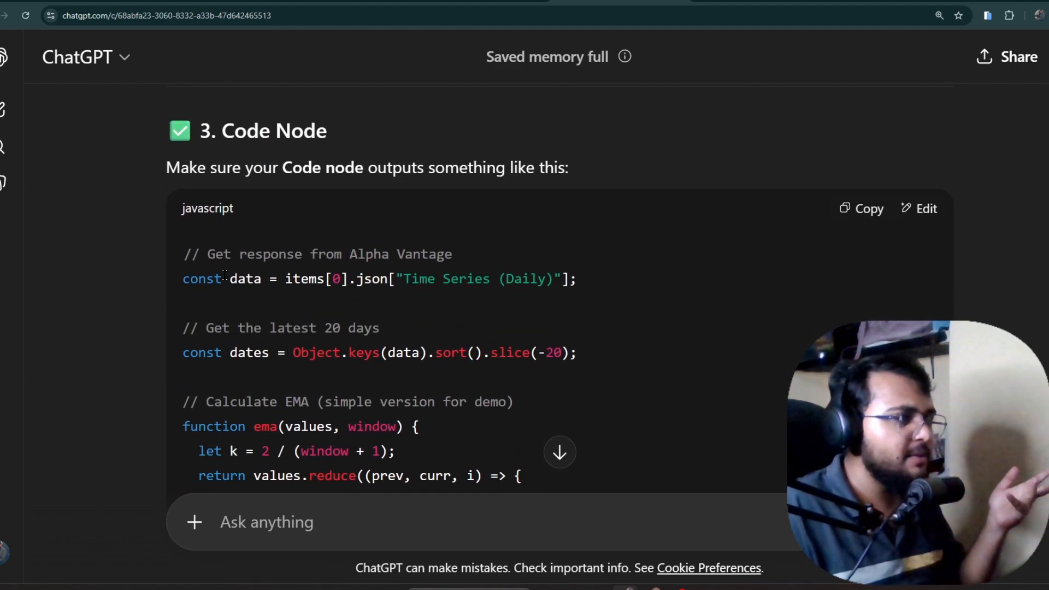
{"action": "scroll", "coordinate": [224, 274], "scroll_direction": "down", "scroll_amount": 2}
{"action": "scroll", "coordinate": [284, 271], "scroll_direction": "up", "scroll_amount": 1}
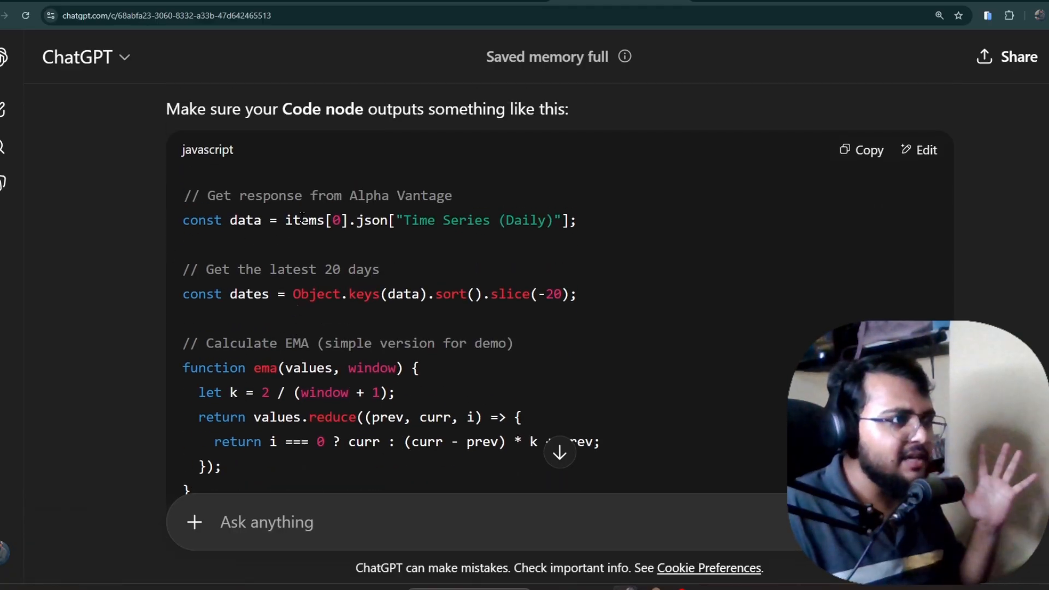
{"action": "left_click_drag", "start_coordinate": [302, 217], "coordinate": [541, 220]}
{"action": "scroll", "coordinate": [554, 238], "scroll_direction": "down", "scroll_amount": 2}
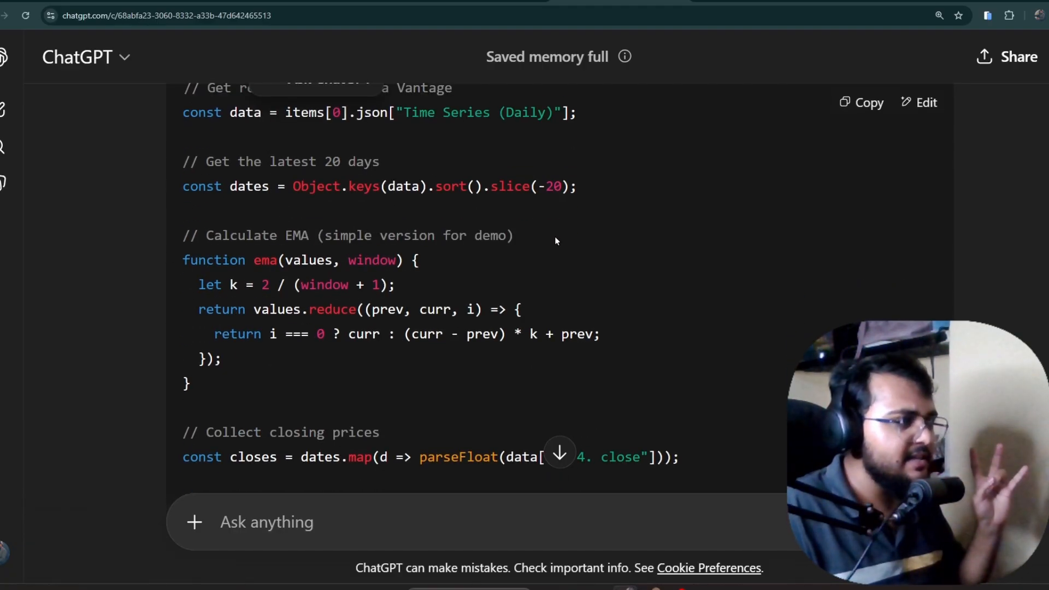
{"action": "left_click_drag", "start_coordinate": [251, 177], "coordinate": [576, 178]}
{"action": "scroll", "coordinate": [575, 177], "scroll_direction": "down", "scroll_amount": 1}
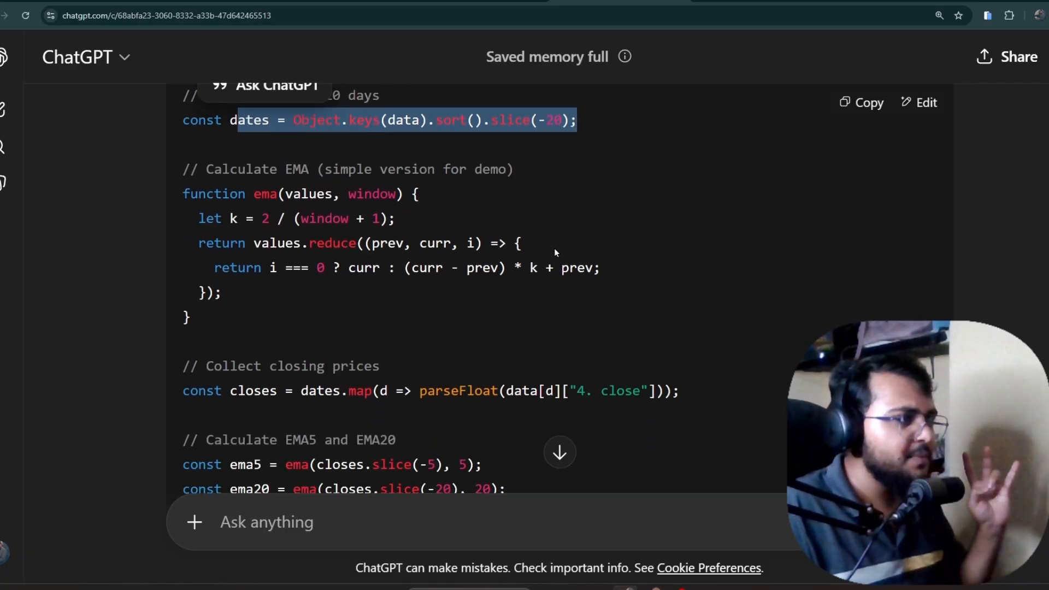
{"action": "left_click_drag", "start_coordinate": [262, 192], "coordinate": [530, 304]}
{"action": "left_click", "coordinate": [535, 304]}
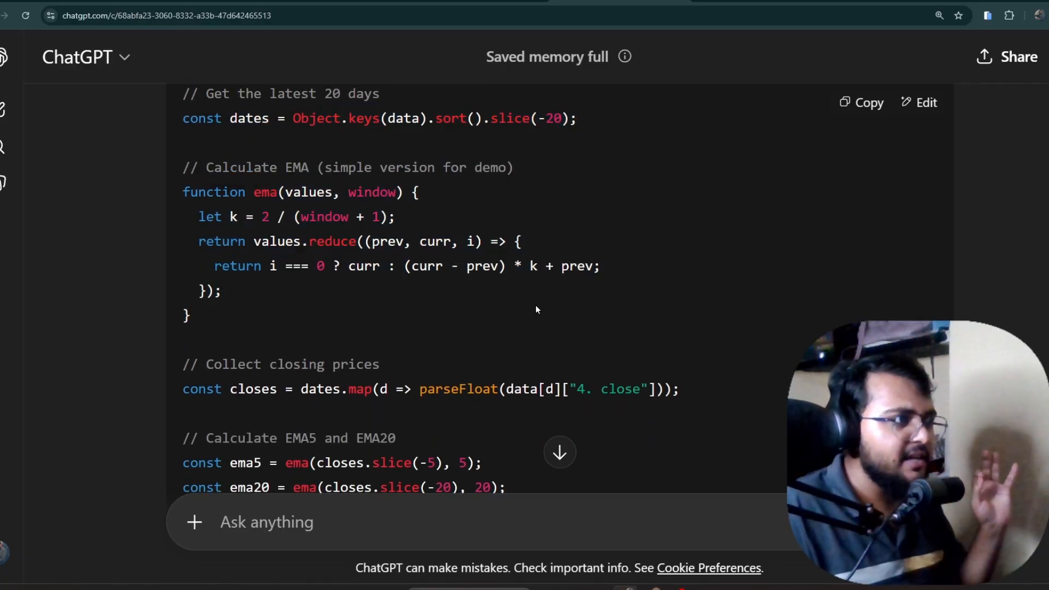
{"action": "scroll", "coordinate": [618, 337], "scroll_direction": "down", "scroll_amount": 4}
{"action": "scroll", "coordinate": [622, 330], "scroll_direction": "up", "scroll_amount": 1}
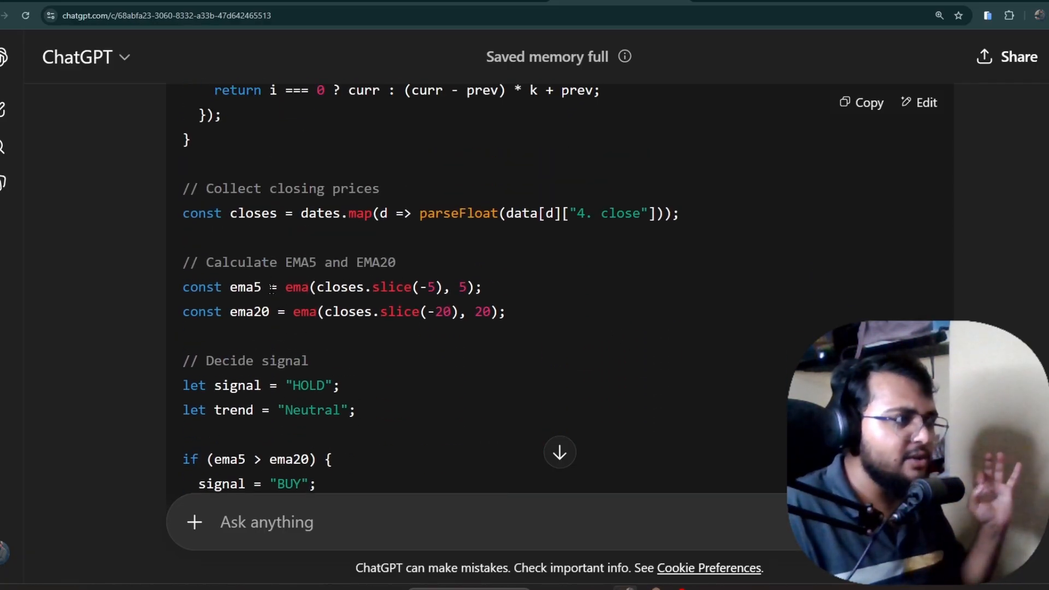
Point out the ema5 calculation and copy the Code Node EMA signal script.
{"action": "triple_click", "coordinate": [240, 287]}
{"action": "left_click_drag", "start_coordinate": [293, 287], "coordinate": [272, 284]}
{"action": "double_click", "coordinate": [298, 287]}
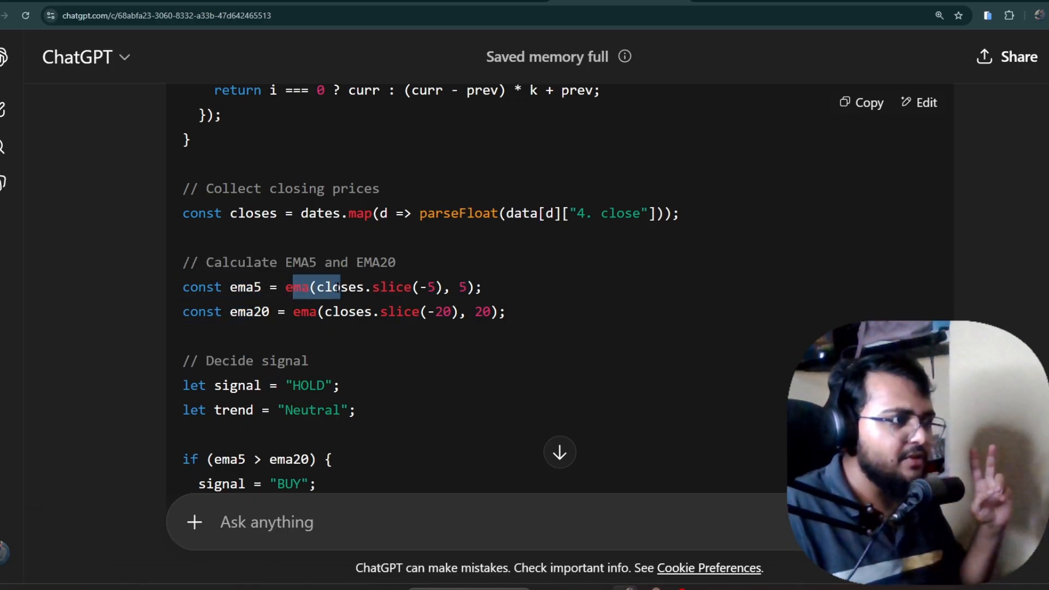
{"action": "left_click", "coordinate": [503, 322]}
{"action": "scroll", "coordinate": [502, 322], "scroll_direction": "up", "scroll_amount": 1}
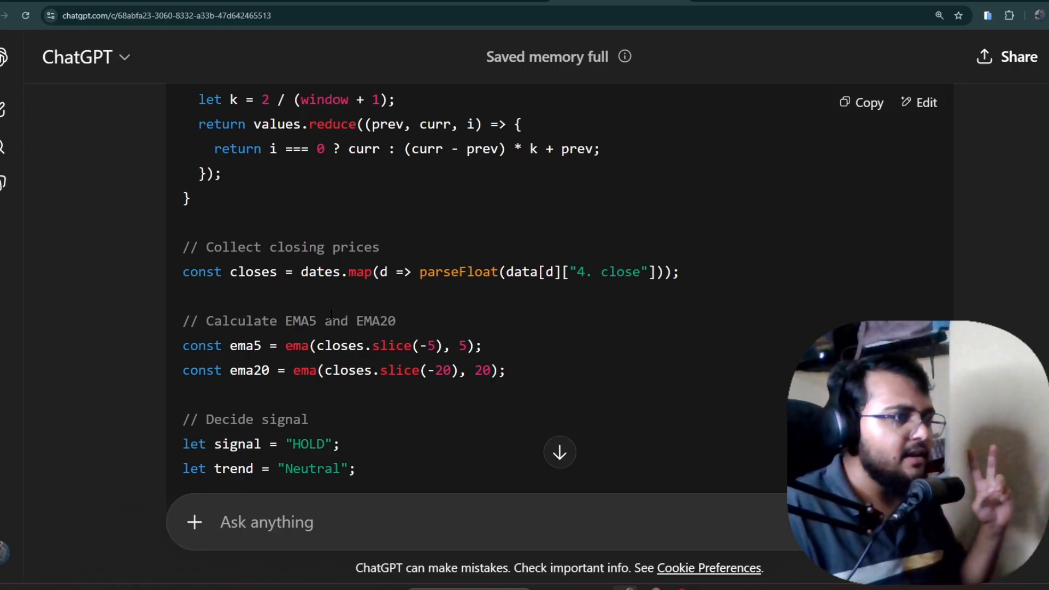
{"action": "scroll", "coordinate": [388, 327], "scroll_direction": "down", "scroll_amount": 5}
{"action": "left_click_drag", "start_coordinate": [231, 151], "coordinate": [368, 156]}
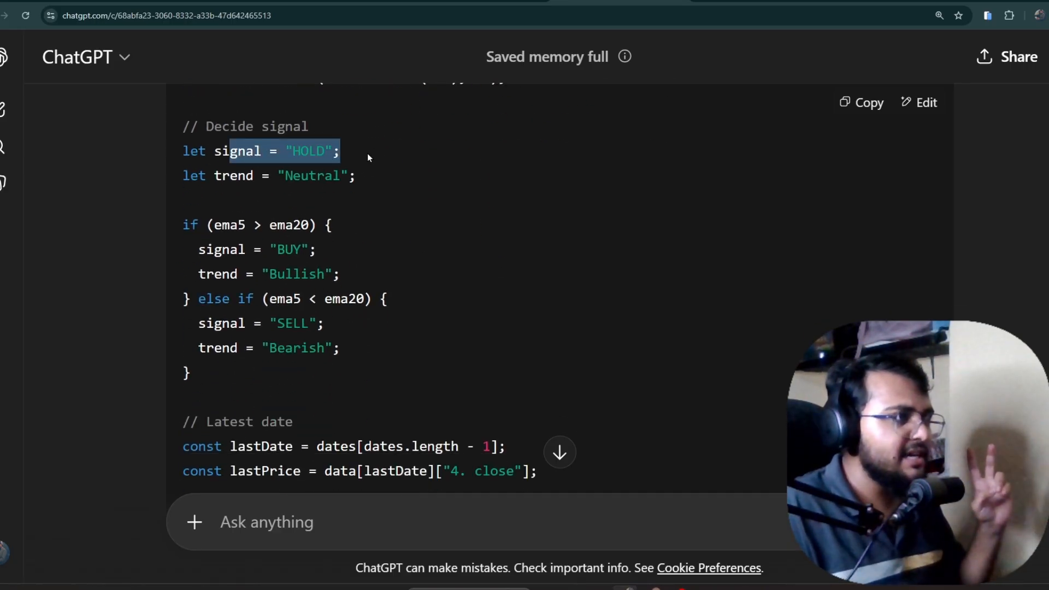
{"action": "left_click_drag", "start_coordinate": [222, 176], "coordinate": [350, 178]}
{"action": "scroll", "coordinate": [360, 220], "scroll_direction": "down", "scroll_amount": 4}
{"action": "scroll", "coordinate": [354, 236], "scroll_direction": "down", "scroll_amount": 2}
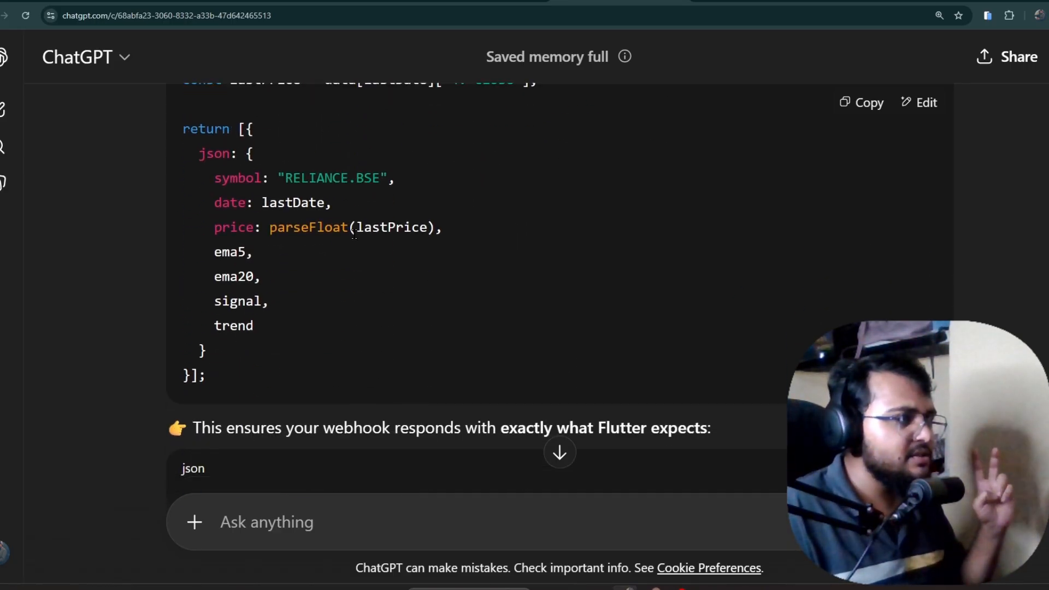
{"action": "scroll", "coordinate": [335, 243], "scroll_direction": "up", "scroll_amount": 4}
{"action": "scroll", "coordinate": [221, 336], "scroll_direction": "down", "scroll_amount": 2}
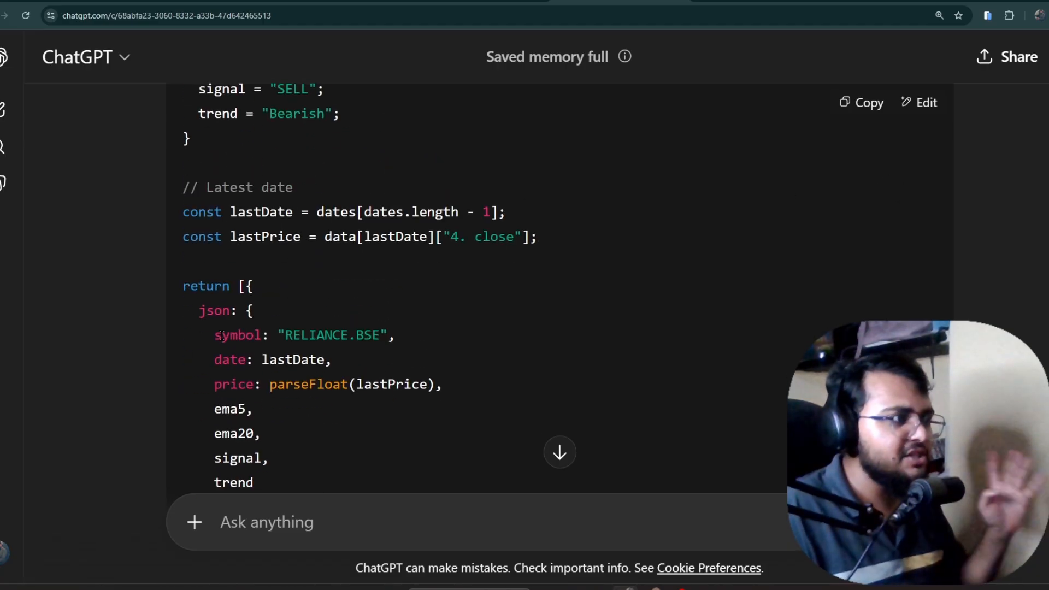
{"action": "left_click", "coordinate": [862, 103]}
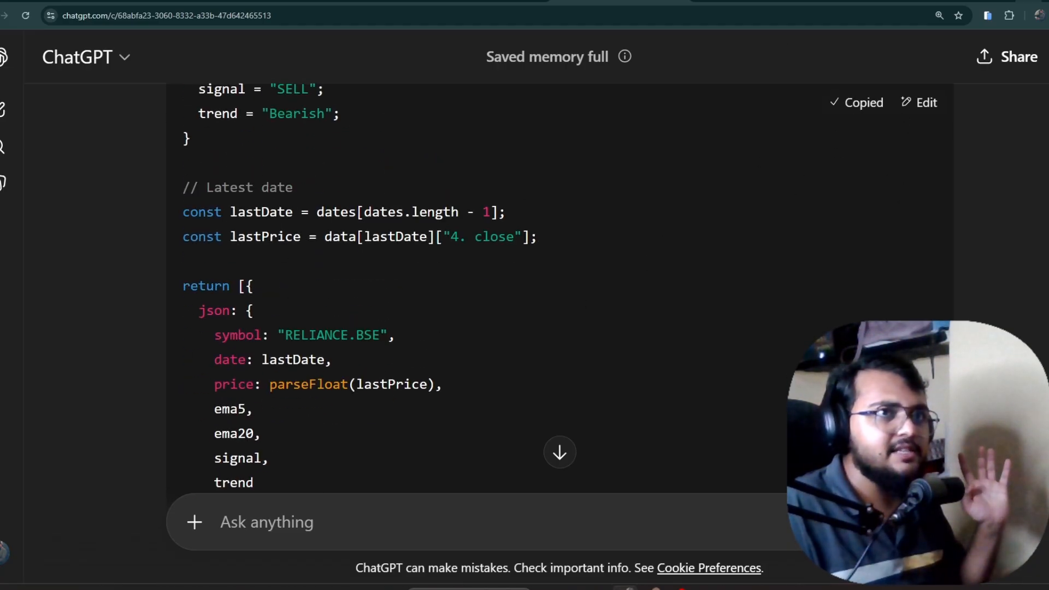
{"action": "left_click", "coordinate": [1028, 1]}
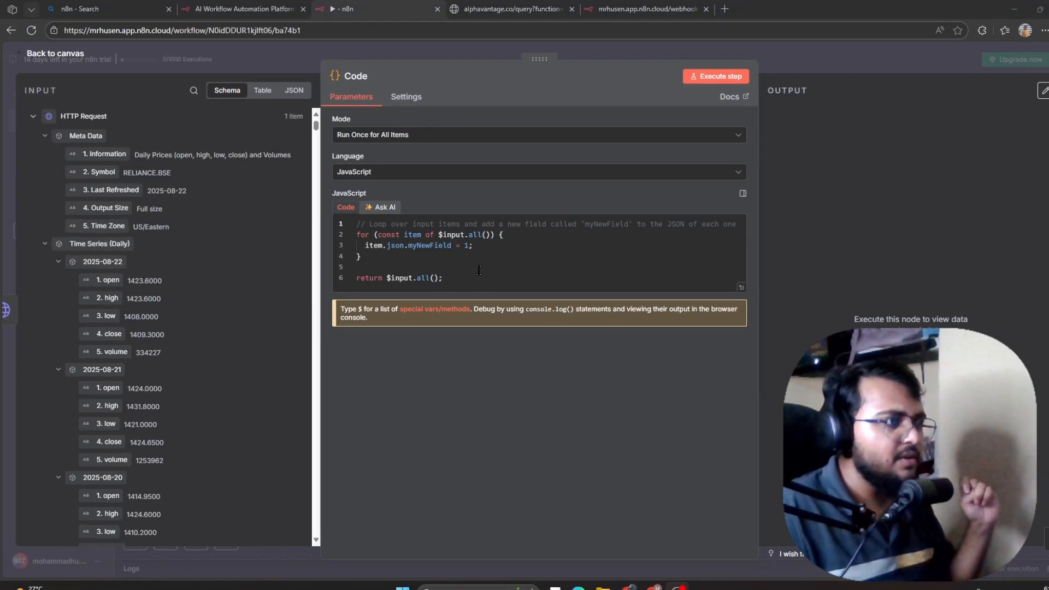
Replace the Code node template with the EMA signal script and run it successfully.
{"action": "left_click", "coordinate": [474, 268]}
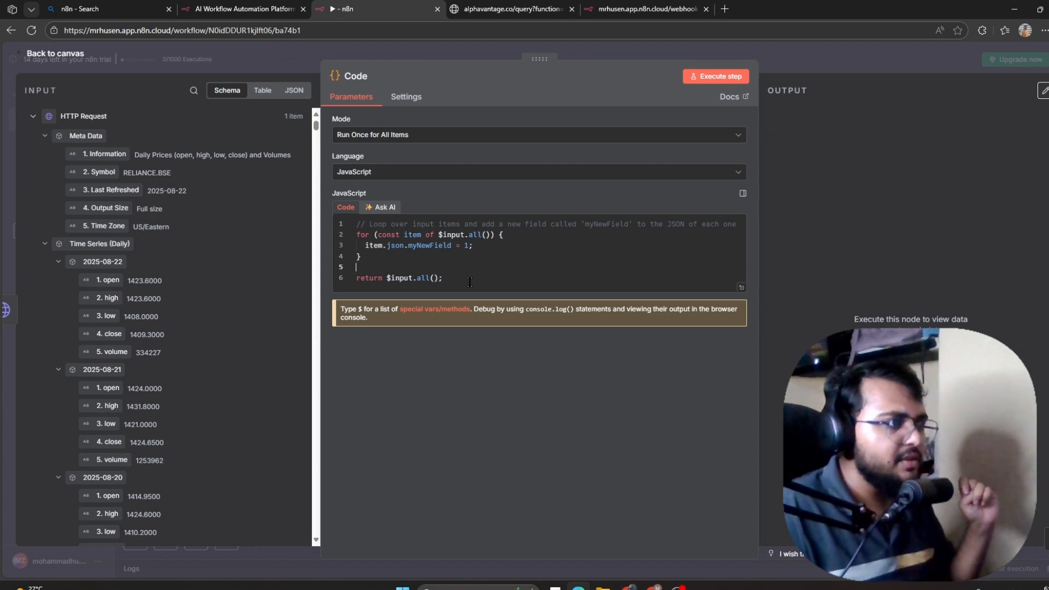
{"action": "key", "text": "ctrl+a"}
{"action": "key", "text": "ctrl+v"}
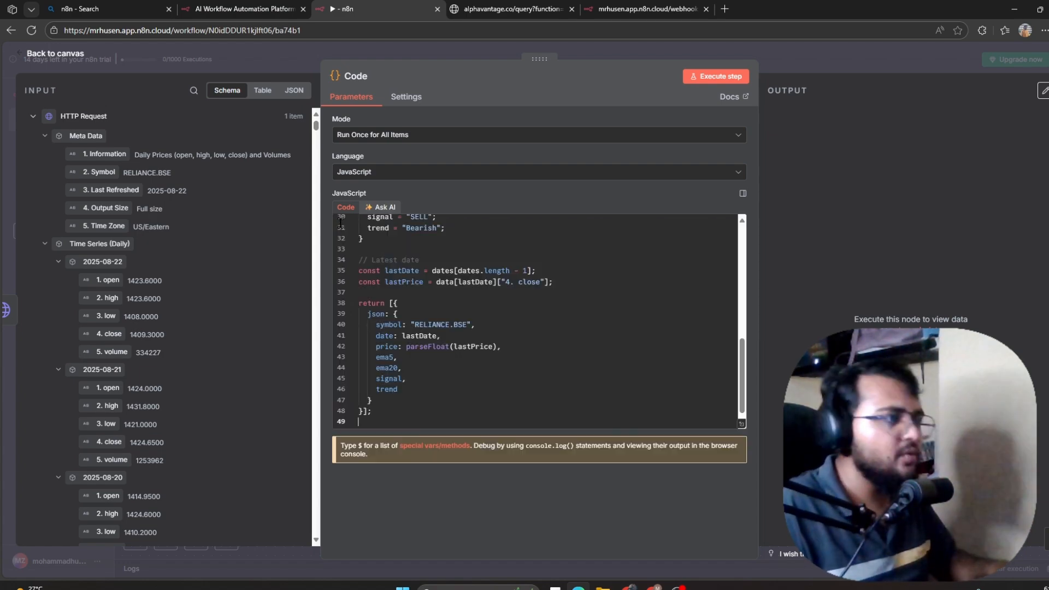
{"action": "scroll", "coordinate": [518, 356], "scroll_direction": "up", "scroll_amount": 10}
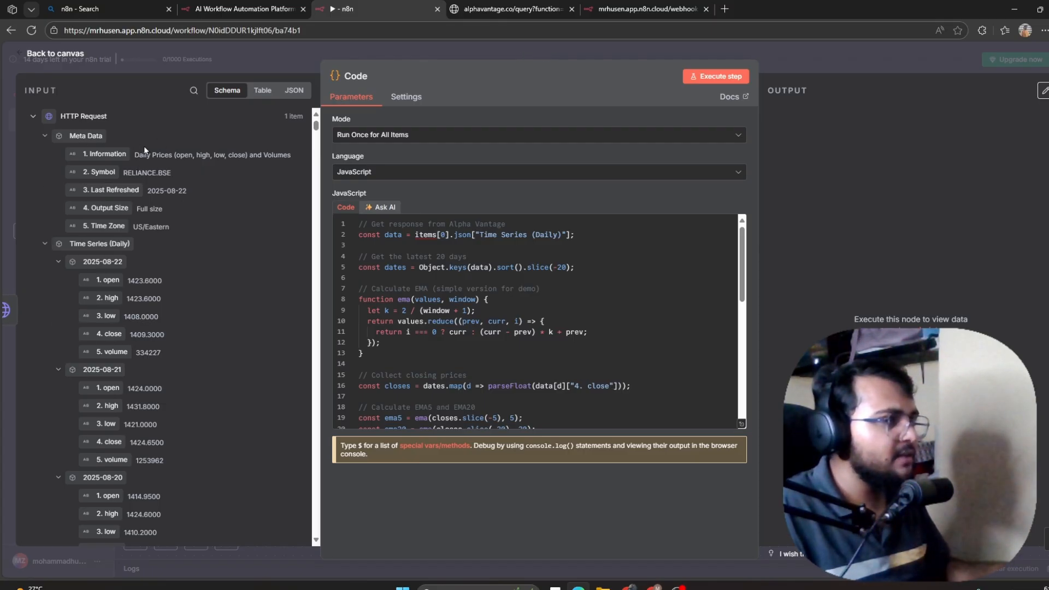
{"action": "left_click", "coordinate": [720, 76]}
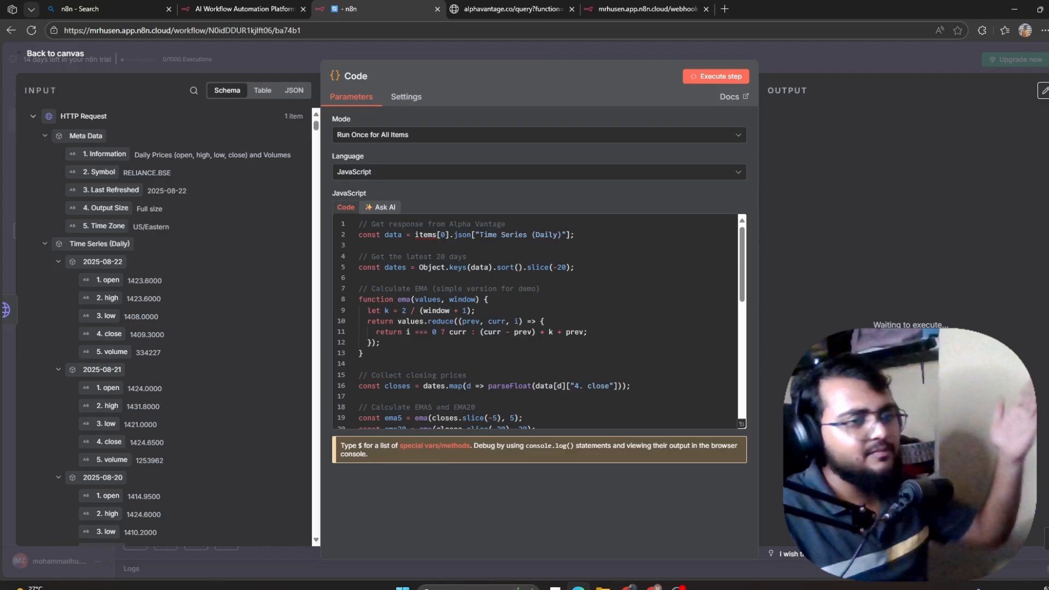
{"action": "left_click", "coordinate": [50, 55]}
{"action": "mouse_move", "coordinate": [618, 279]}
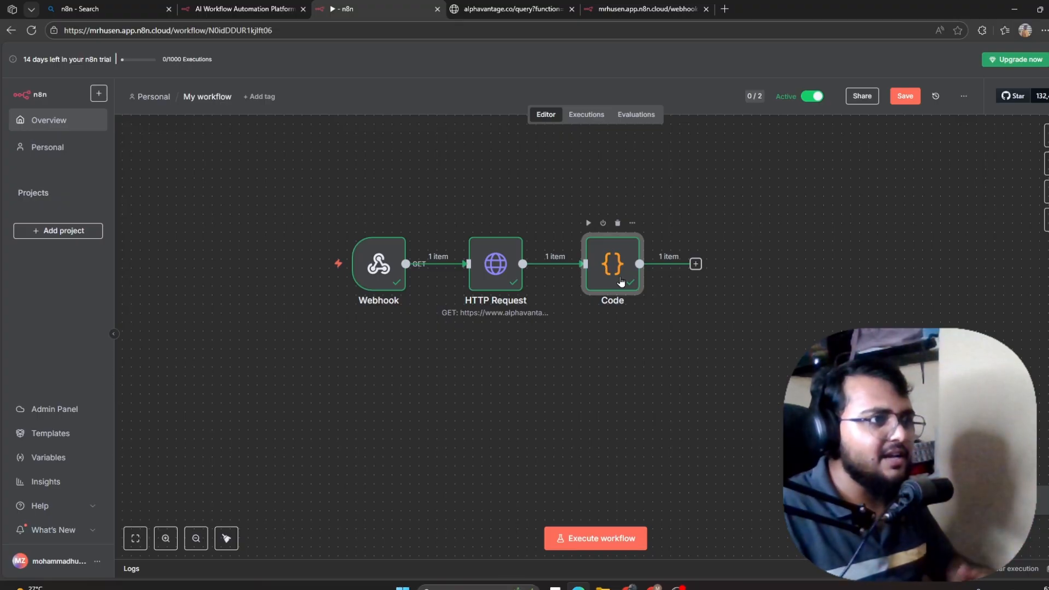
{"action": "double_click", "coordinate": [606, 273]}
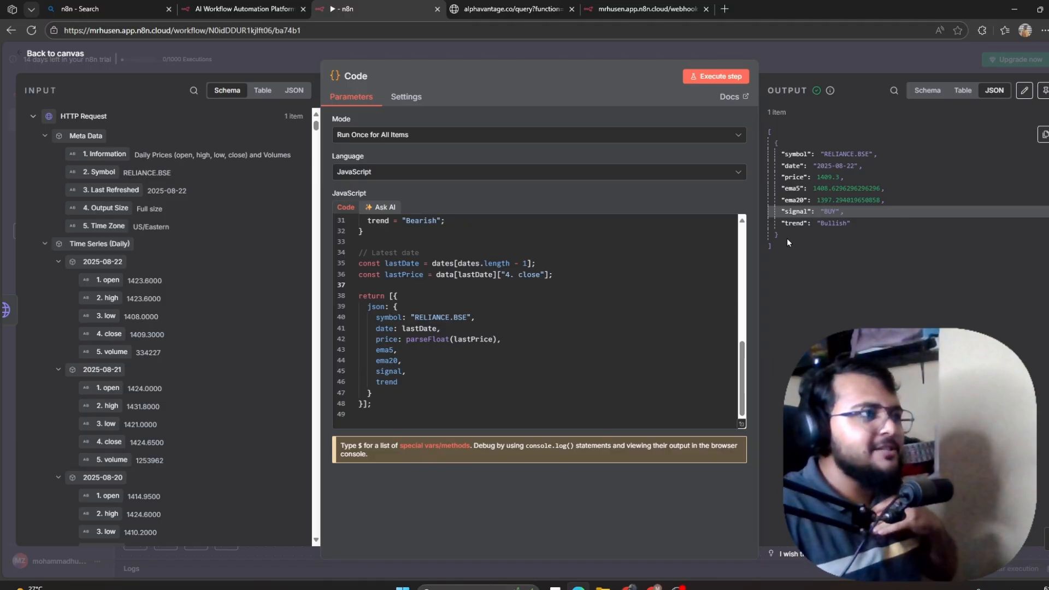
{"action": "left_click", "coordinate": [55, 53]}
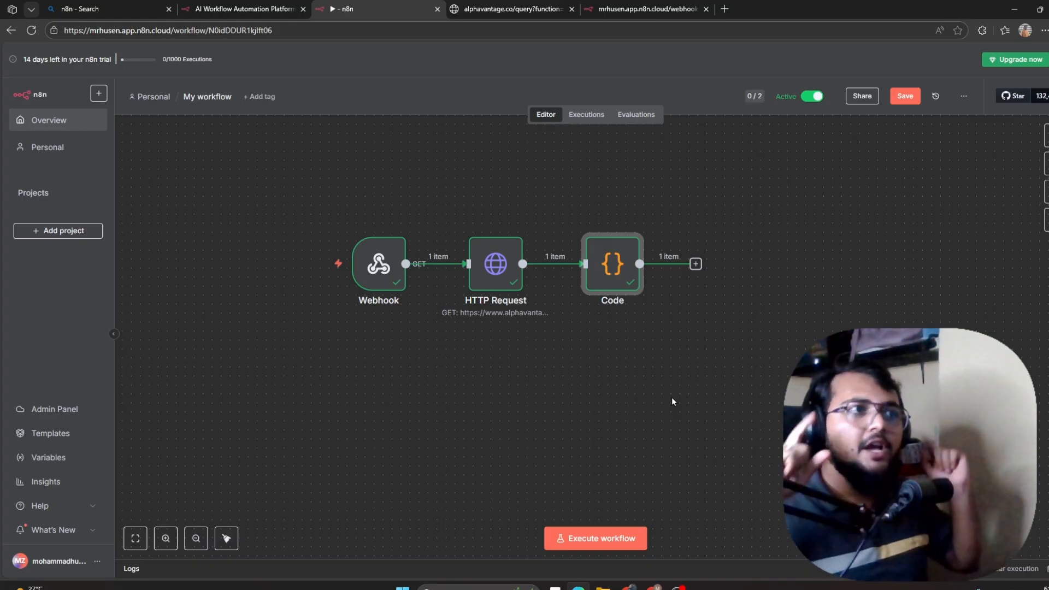
Add a Respond to Webhook node after the Code node by searching 'reso'.
{"action": "left_click", "coordinate": [655, 8]}
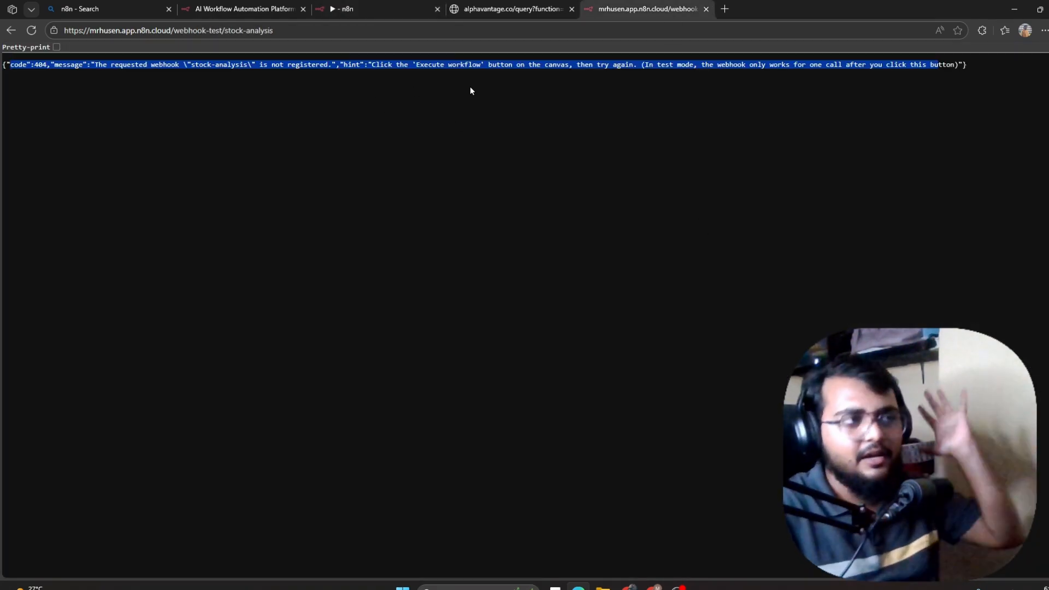
{"action": "left_click", "coordinate": [377, 9]}
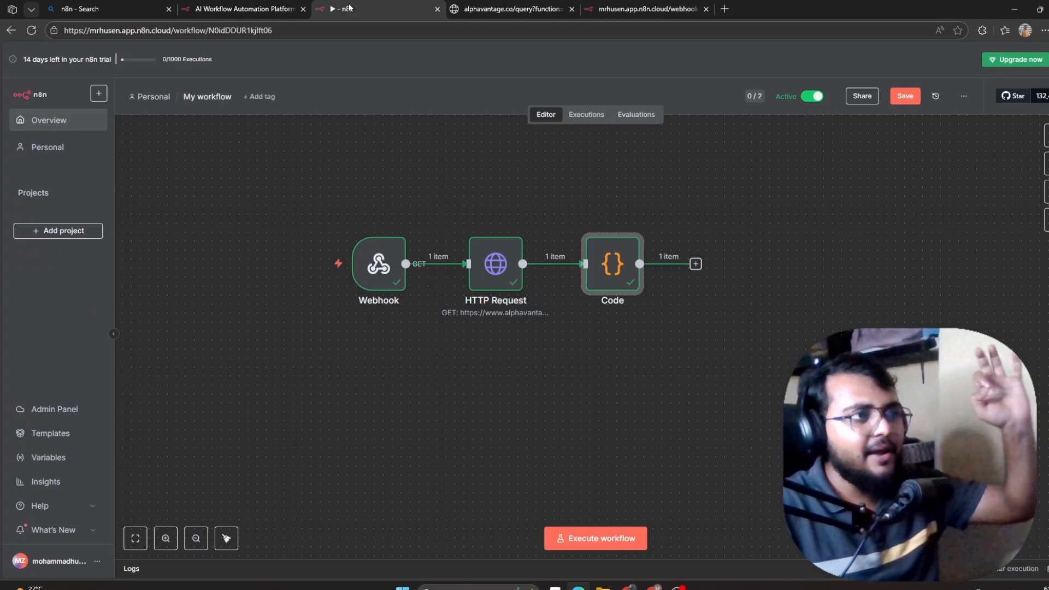
{"action": "left_click", "coordinate": [695, 264]}
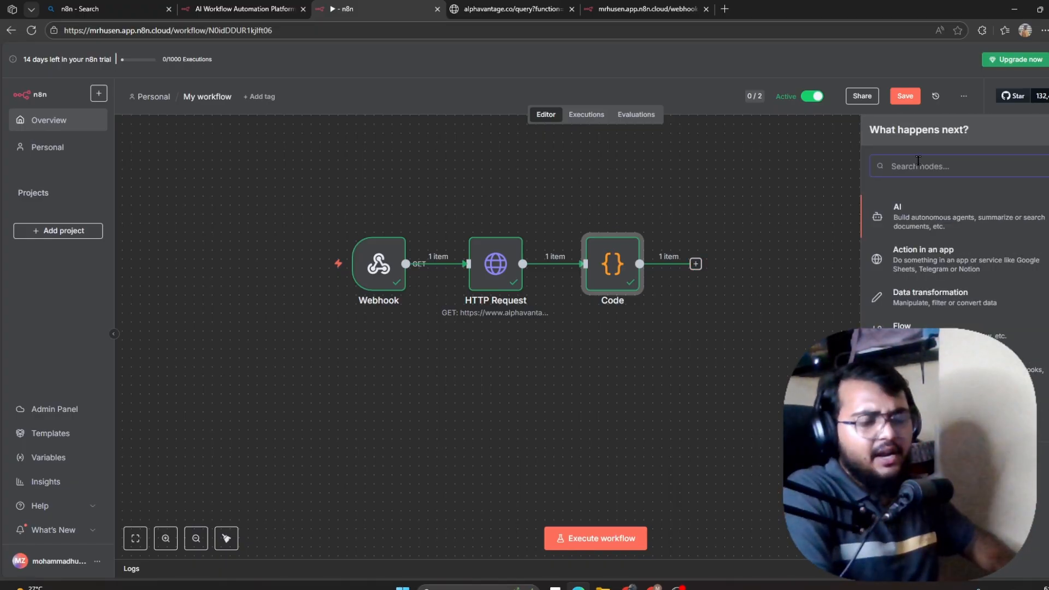
{"action": "type", "text": "reso"}
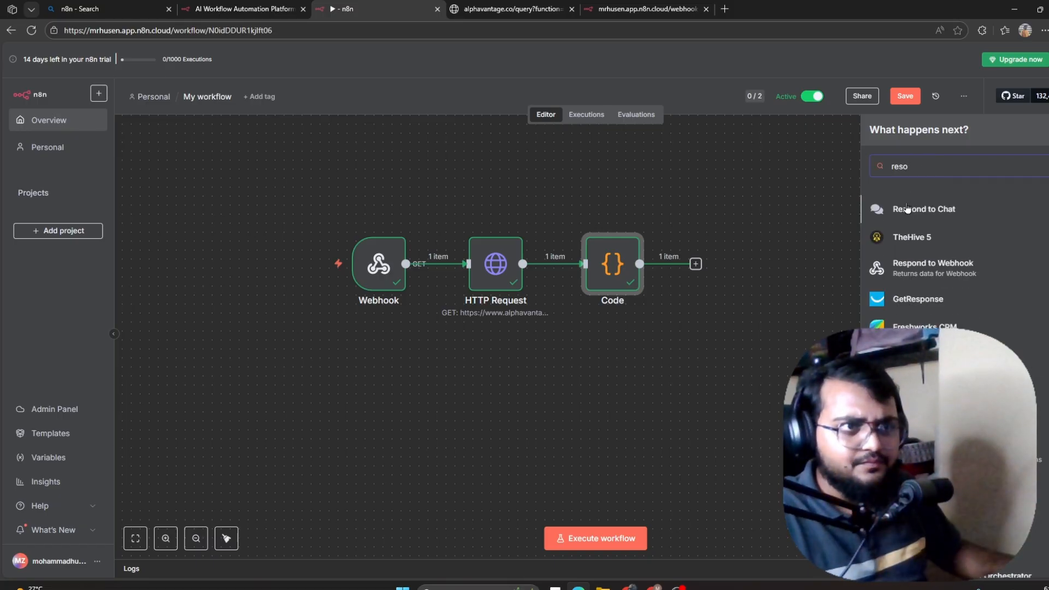
{"action": "left_click", "coordinate": [922, 272]}
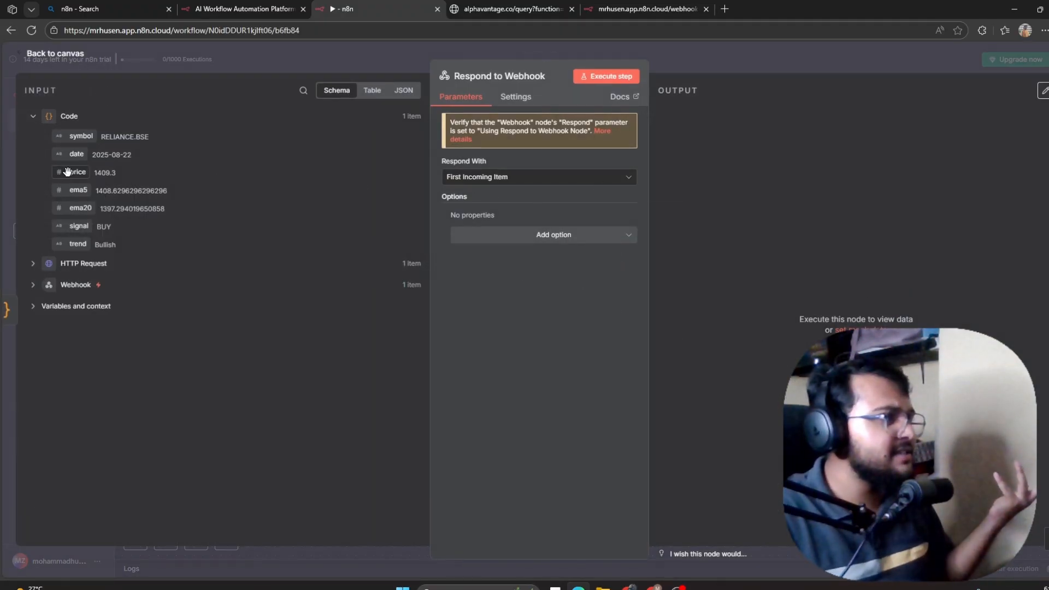
Start a test run and reload the stock-analysis webhook test URL in the browser tab.
{"action": "left_click", "coordinate": [61, 55]}
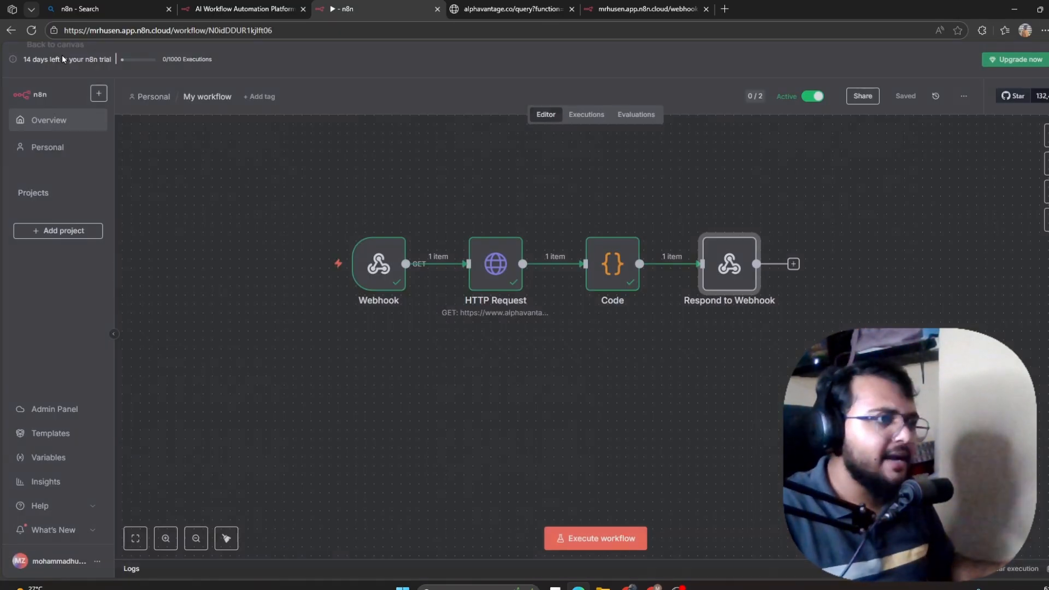
{"action": "left_click", "coordinate": [601, 538]}
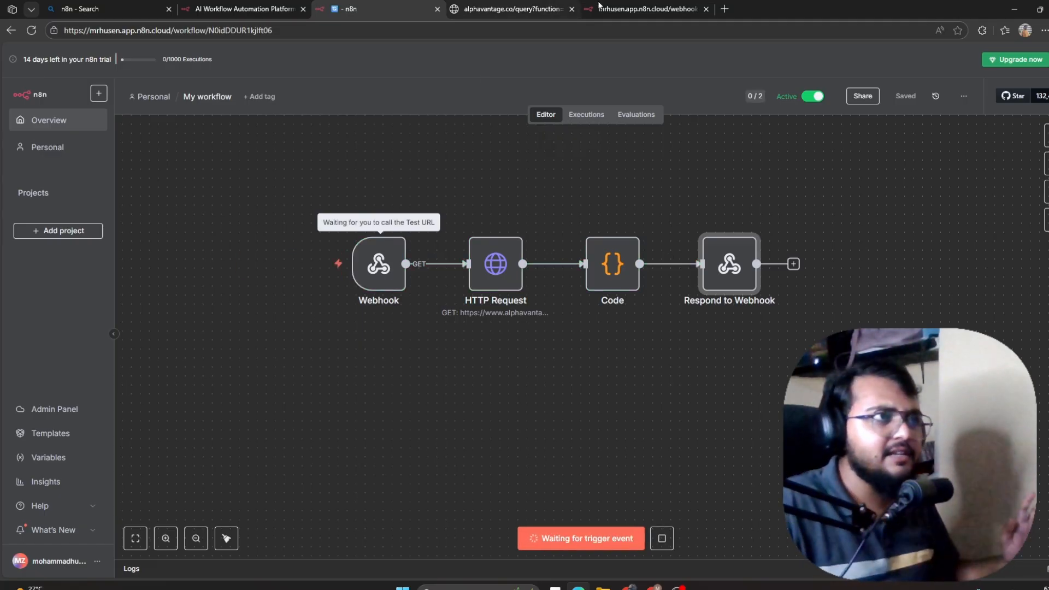
{"action": "left_click", "coordinate": [655, 8]}
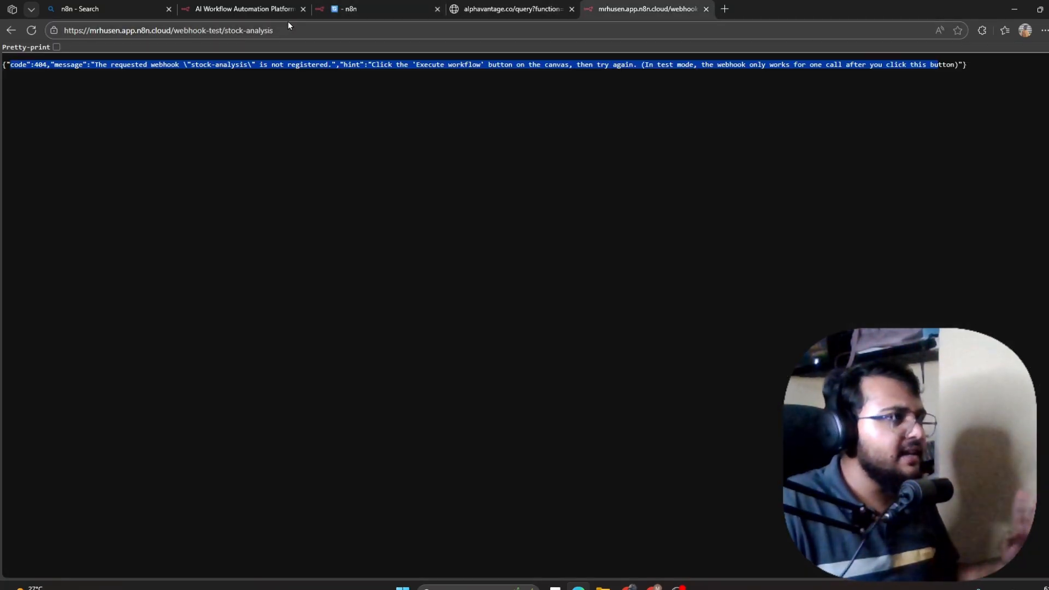
{"action": "left_click", "coordinate": [358, 16]}
{"action": "left_click", "coordinate": [589, 13]}
{"action": "left_click", "coordinate": [583, 34]}
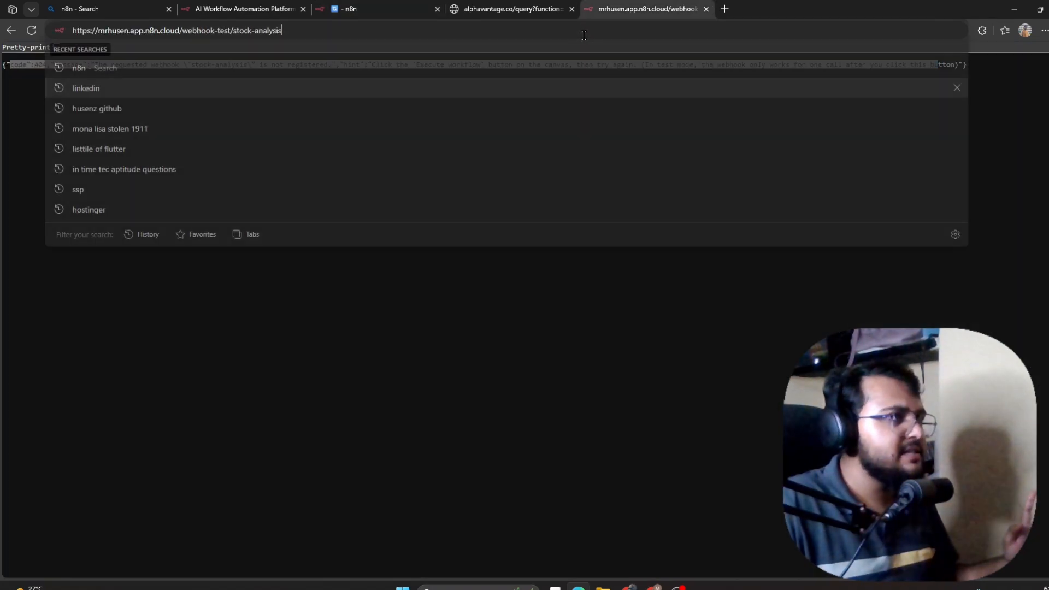
{"action": "double_click", "coordinate": [583, 35]}
{"action": "triple_click", "coordinate": [584, 35]}
{"action": "double_click", "coordinate": [583, 35]}
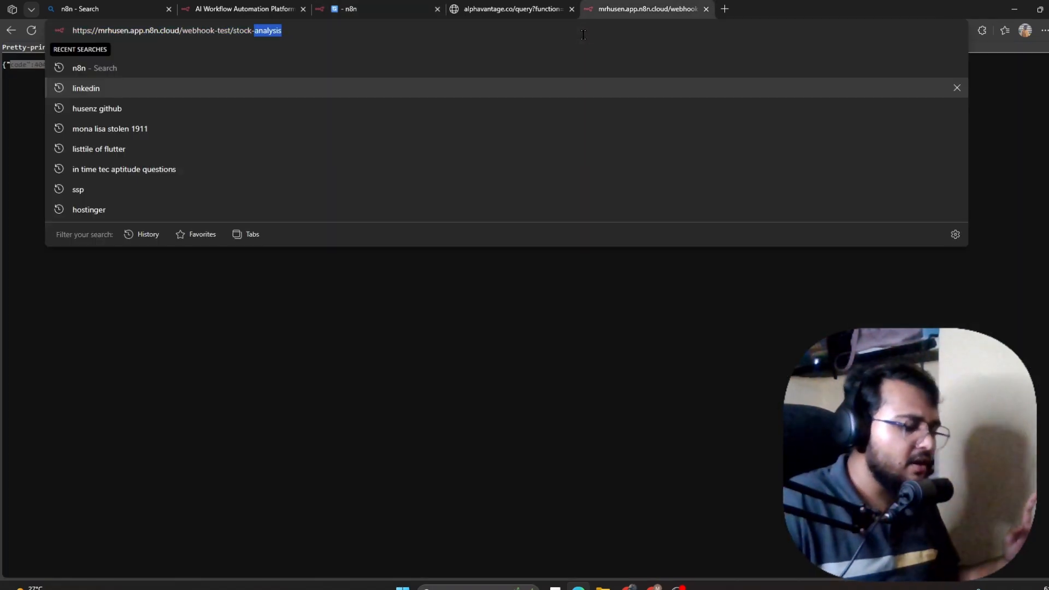
{"action": "left_click", "coordinate": [583, 35]}
{"action": "key", "text": "Return"}
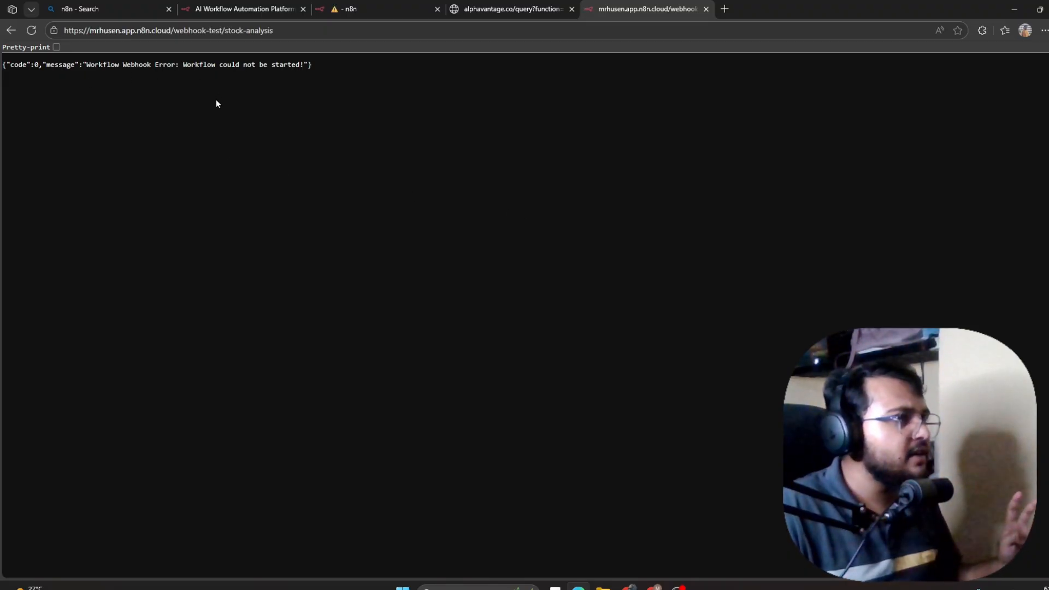
Start another test run and open the Webhook node's settings to get its test URL.
{"action": "left_click", "coordinate": [355, 9]}
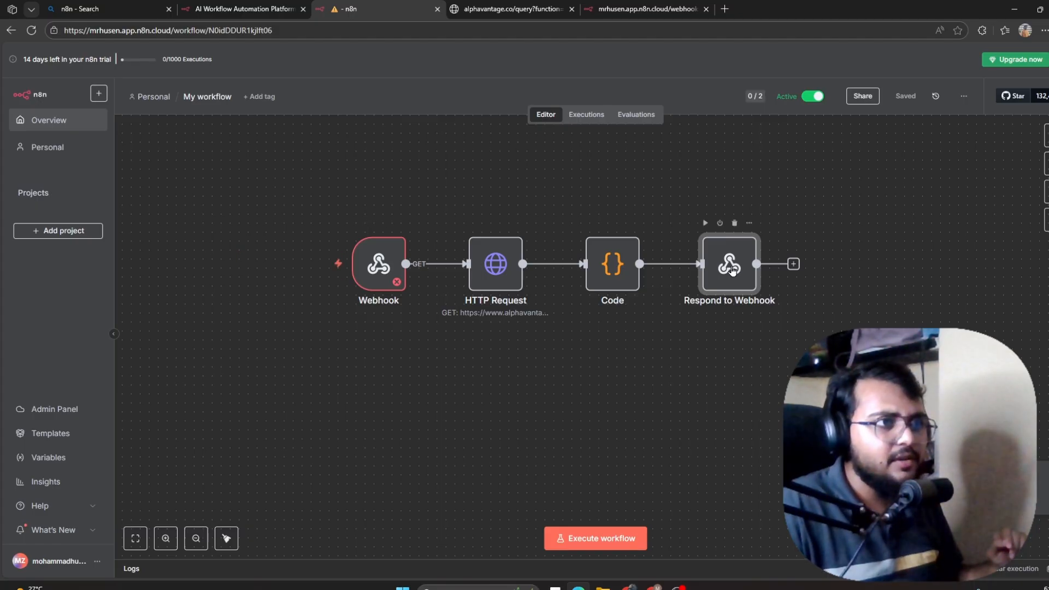
{"action": "left_click", "coordinate": [586, 538]}
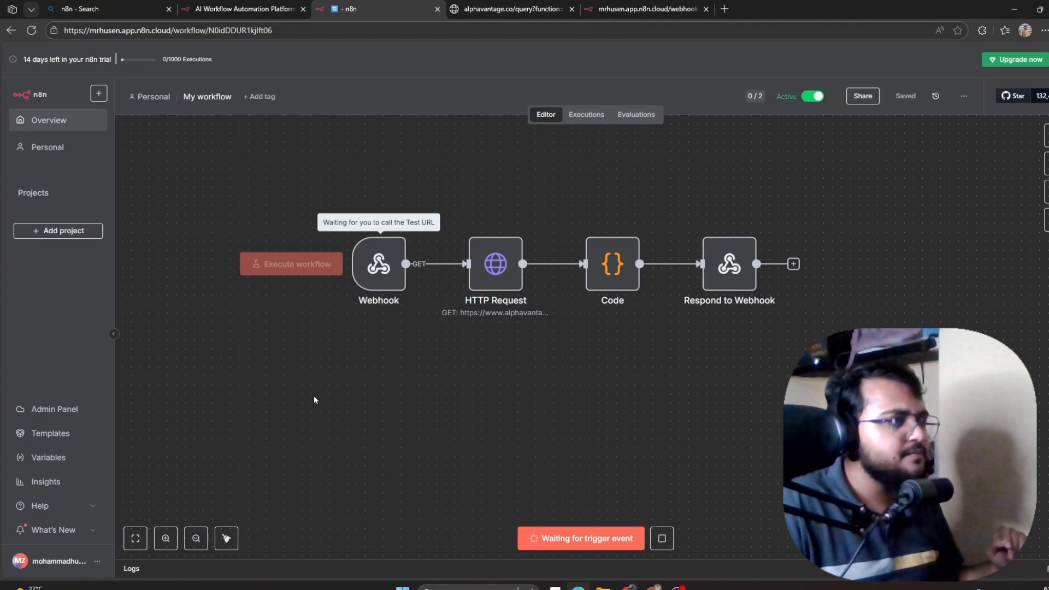
{"action": "left_click", "coordinate": [631, 8]}
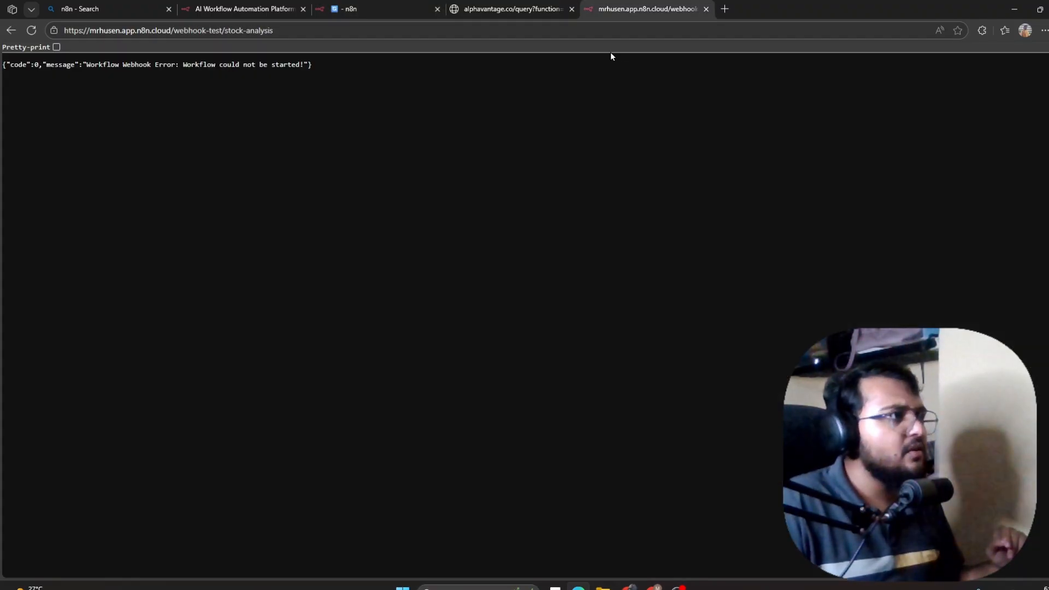
{"action": "left_click", "coordinate": [552, 8]}
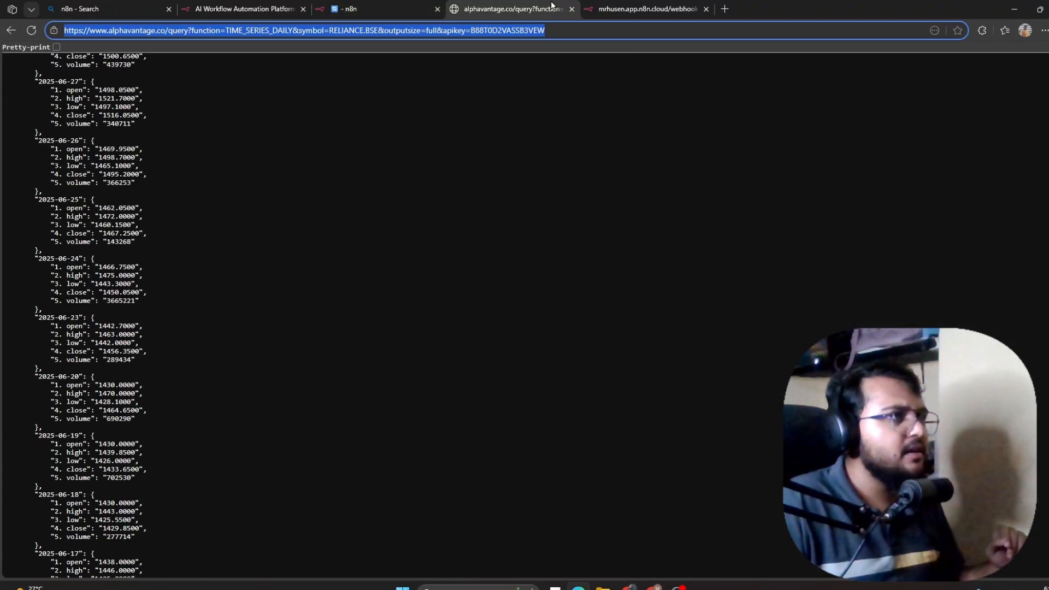
{"action": "left_click", "coordinate": [355, 8]}
{"action": "double_click", "coordinate": [375, 262]}
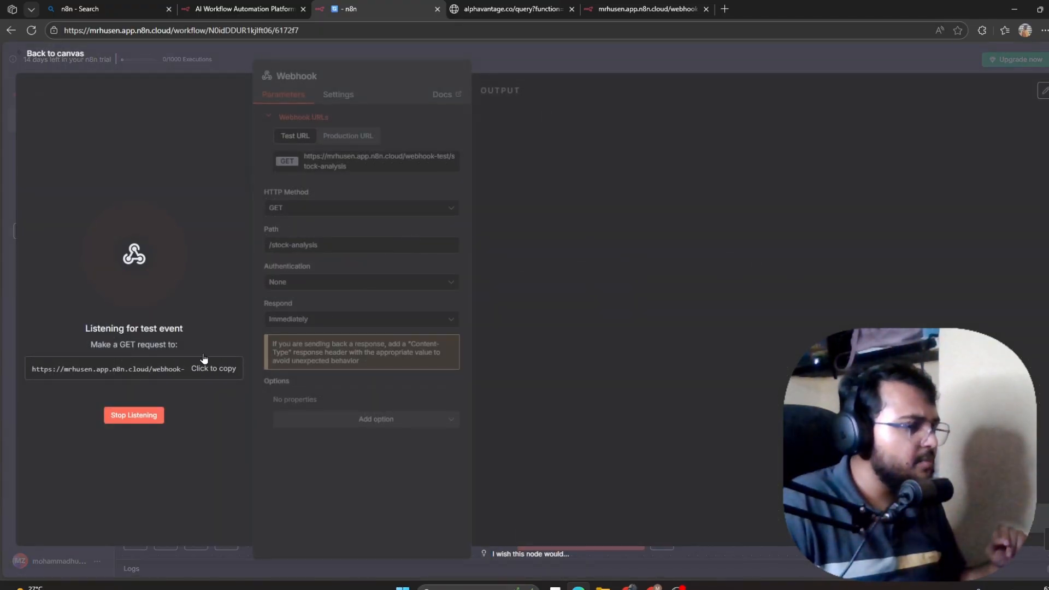
Paste the copied webhook test URL into the browser address bar and load it.
{"action": "left_click", "coordinate": [630, 8]}
{"action": "double_click", "coordinate": [267, 30]}
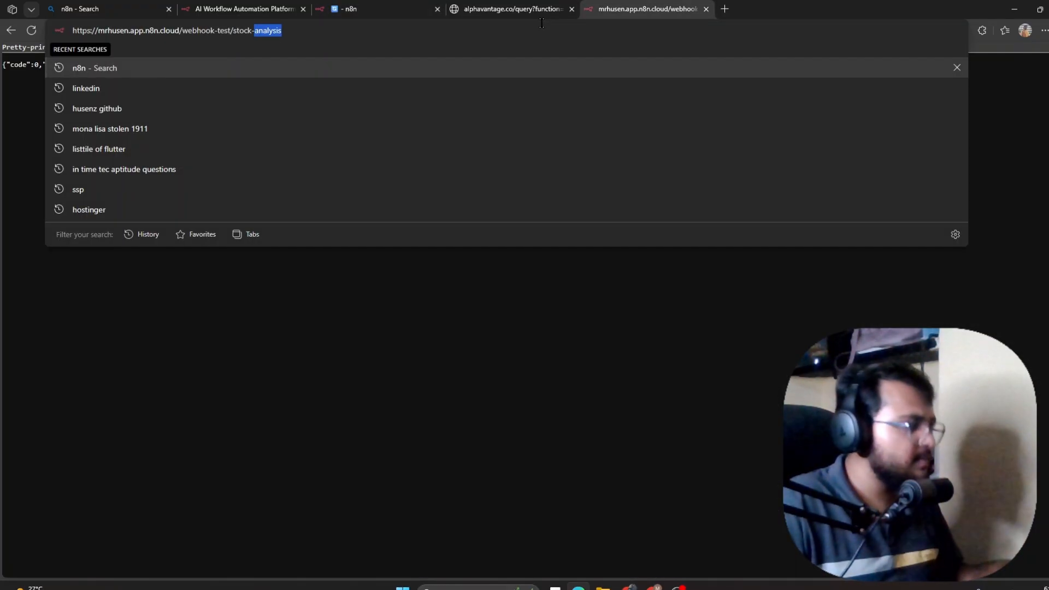
{"action": "key", "text": "ctrl+a"}
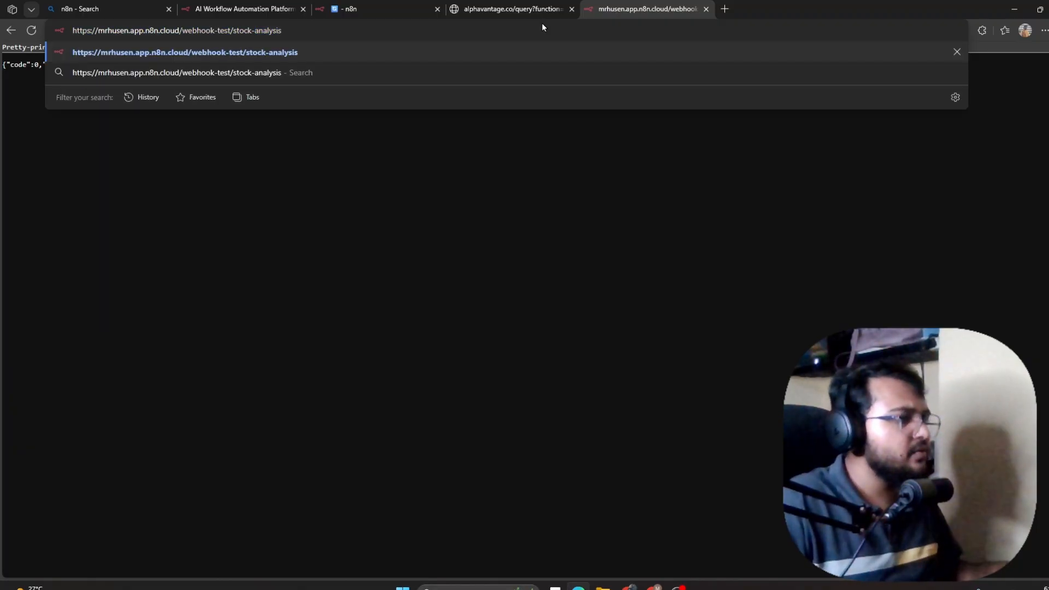
{"action": "key", "text": "Return"}
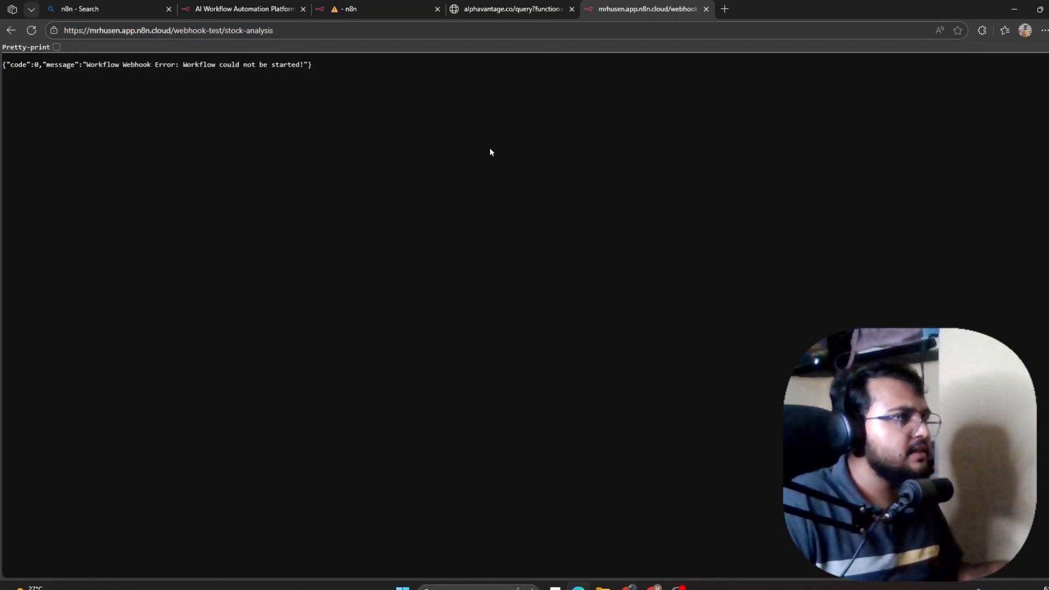
{"action": "left_click", "coordinate": [377, 3]}
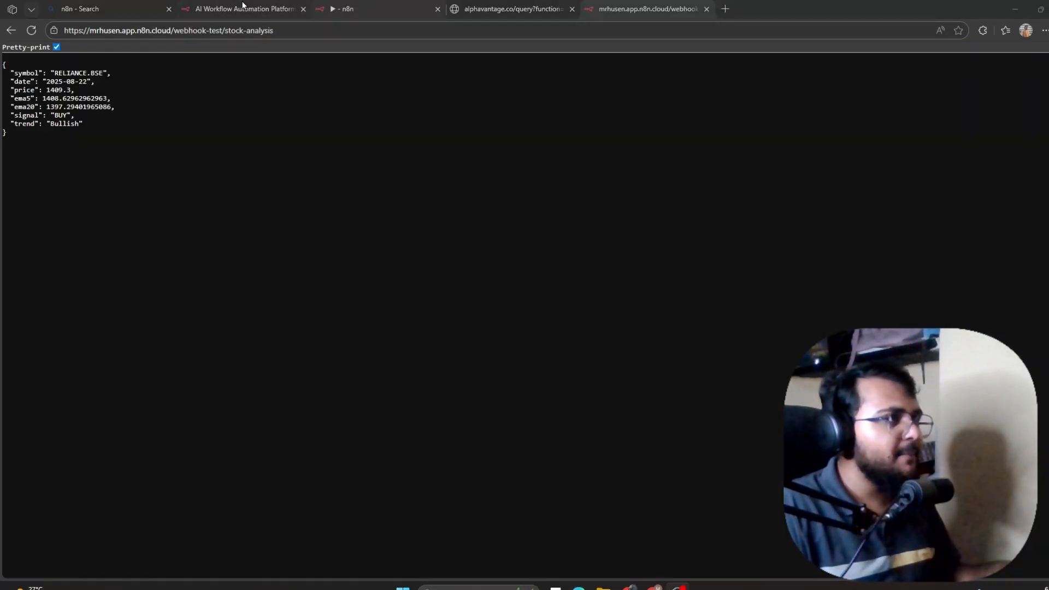
Back in the n8n editor, open the Webhook node's settings.
{"action": "left_click", "coordinate": [396, 5]}
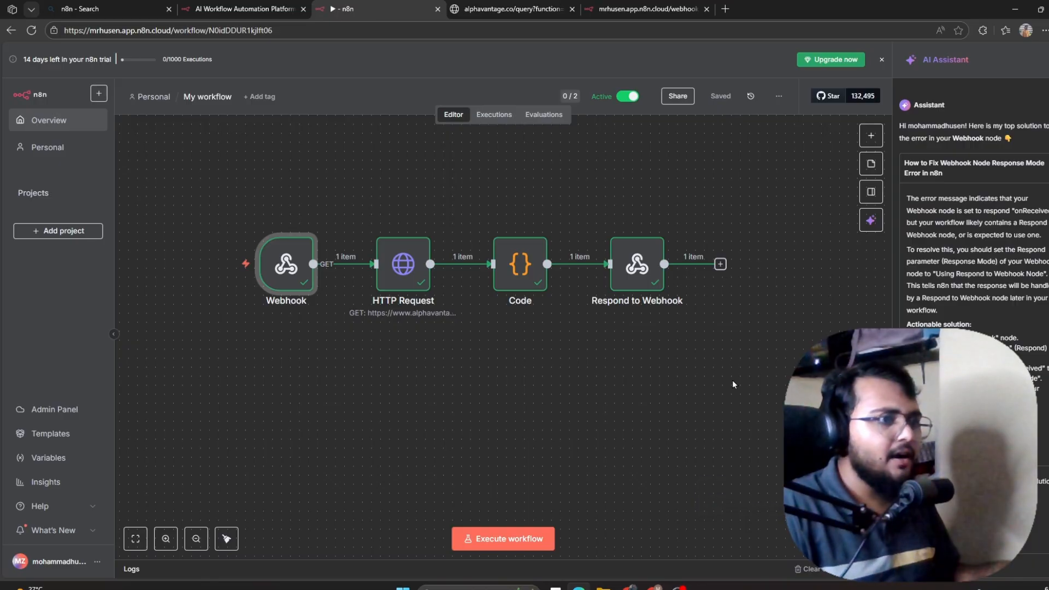
{"action": "double_click", "coordinate": [283, 261]}
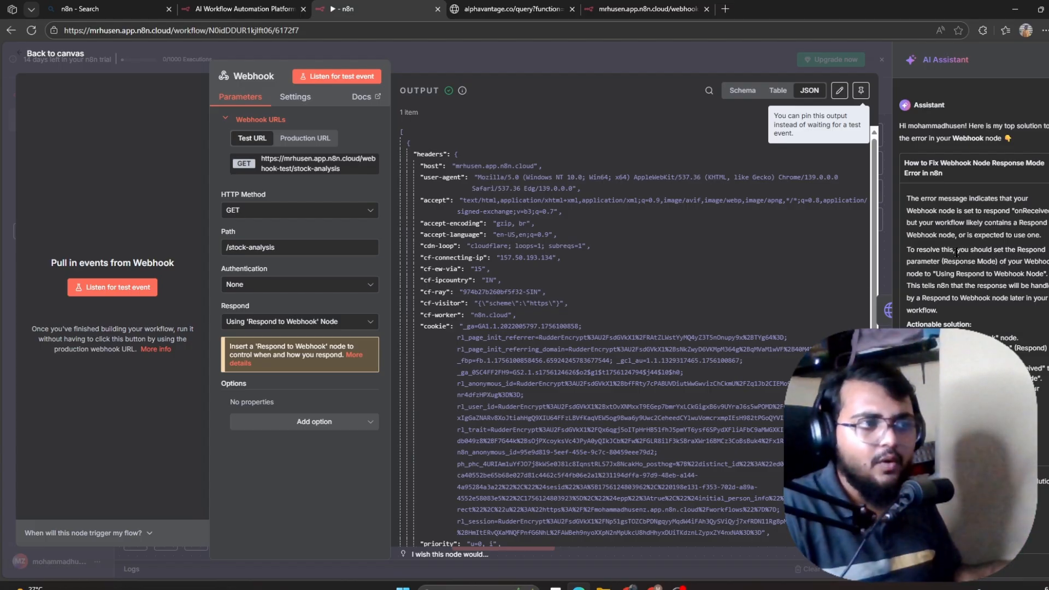
Set the Webhook's Respond option to Using 'Respond to Webhook' Node and return to the canvas.
{"action": "left_click", "coordinate": [309, 326]}
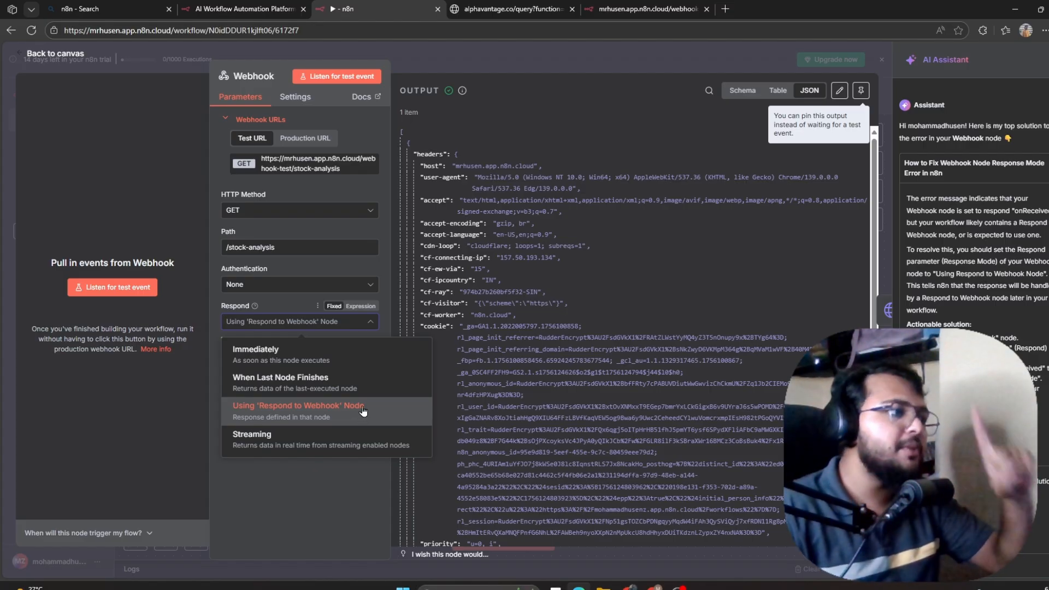
{"action": "left_click", "coordinate": [282, 424]}
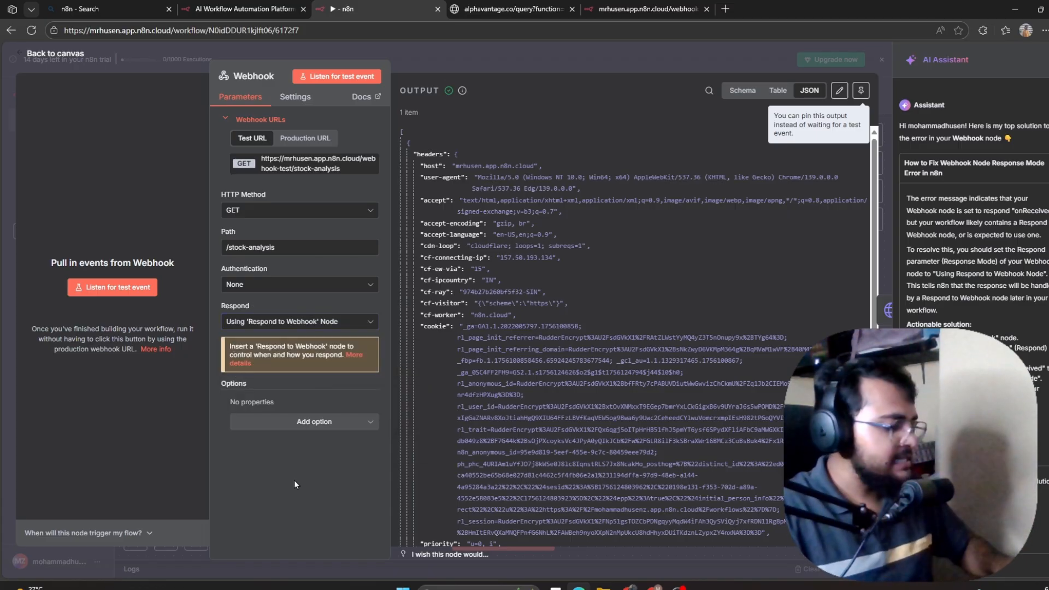
{"action": "left_click", "coordinate": [26, 53]}
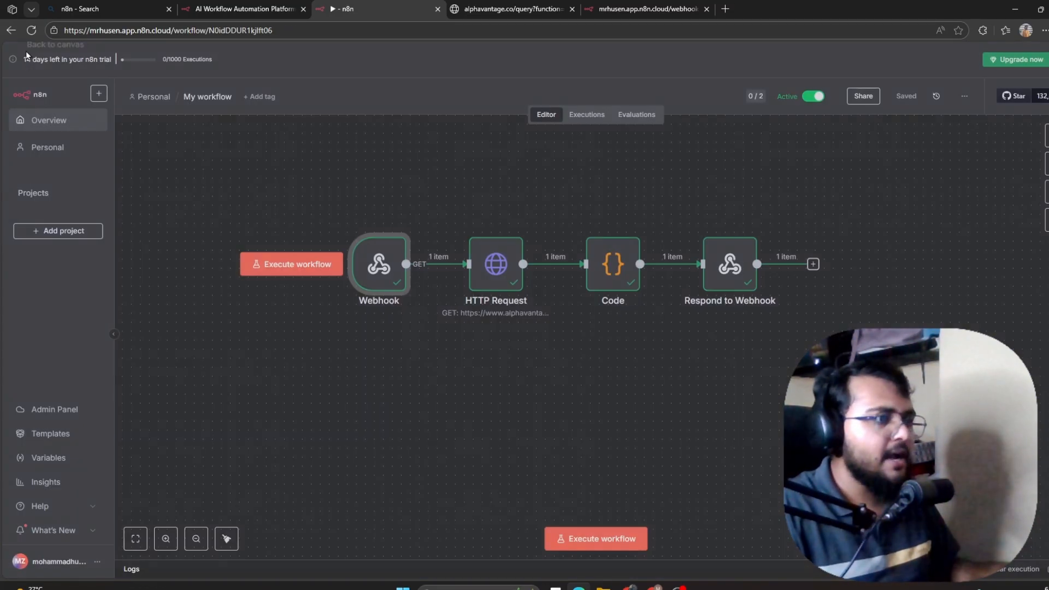
Start a test run and re-request the stock-analysis webhook test URL in the browser.
{"action": "left_click", "coordinate": [586, 538]}
{"action": "left_click", "coordinate": [667, 8]}
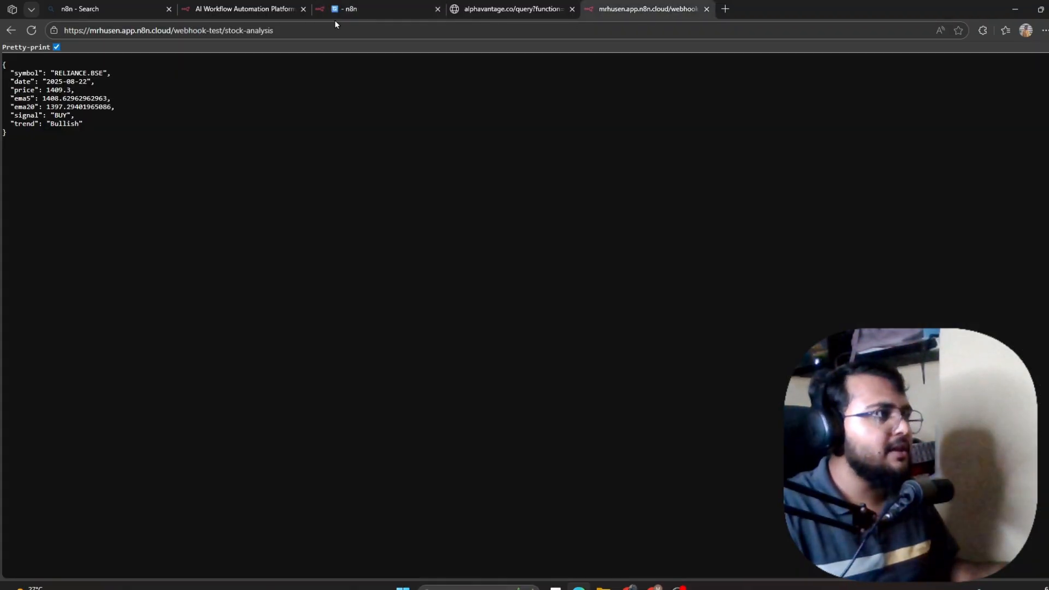
{"action": "double_click", "coordinate": [344, 31]}
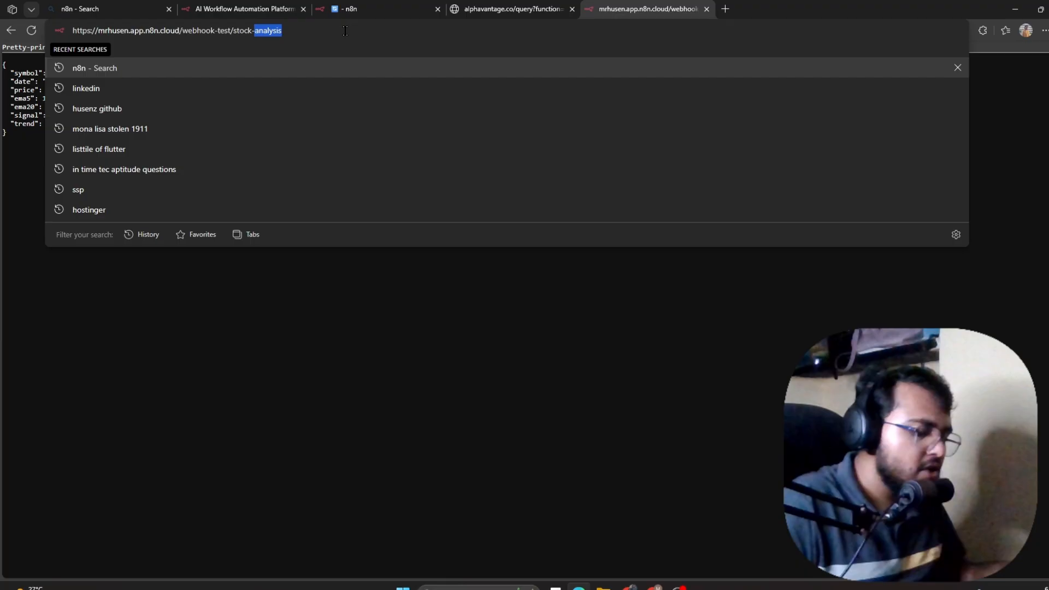
{"action": "key", "text": "End"}
{"action": "key", "text": "Return"}
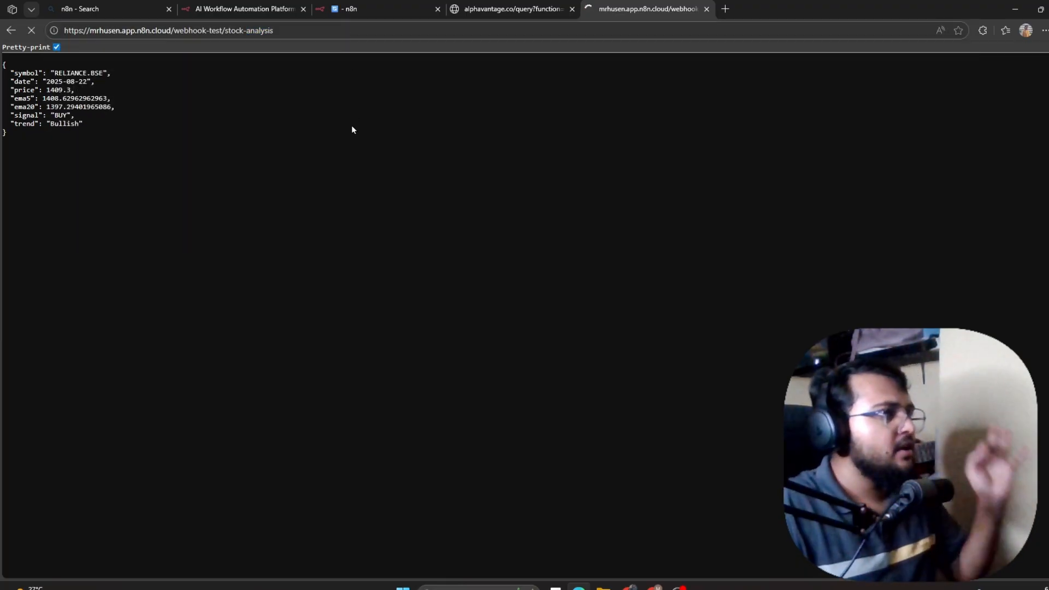
{"action": "left_click", "coordinate": [390, 9]}
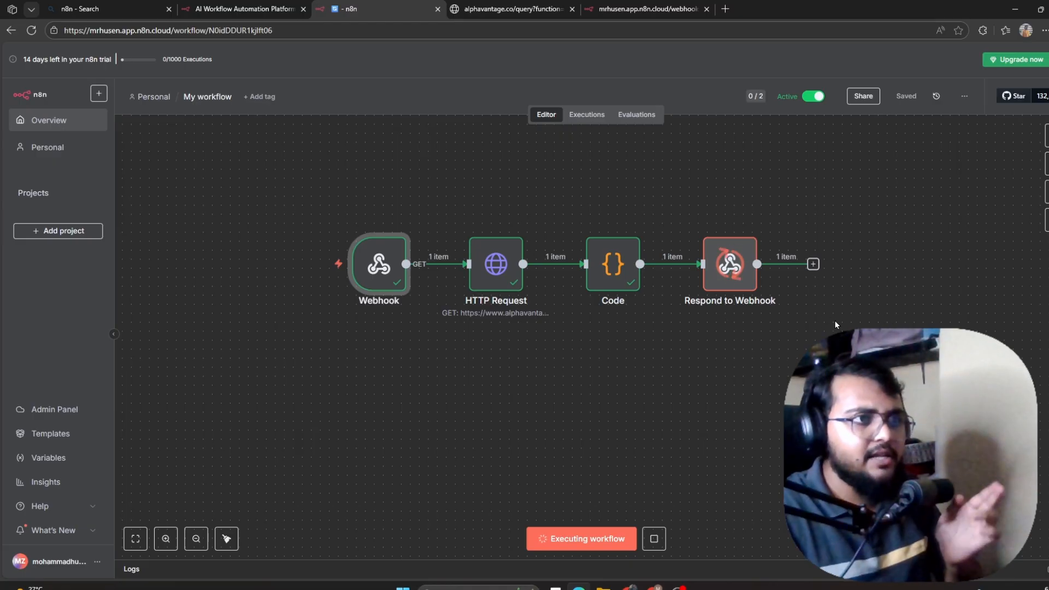
Pretty-print the JSON response and check the RELIANCE.BSE symbol, 2025-08-22 date and 1409.3 price.
{"action": "left_click", "coordinate": [628, 8]}
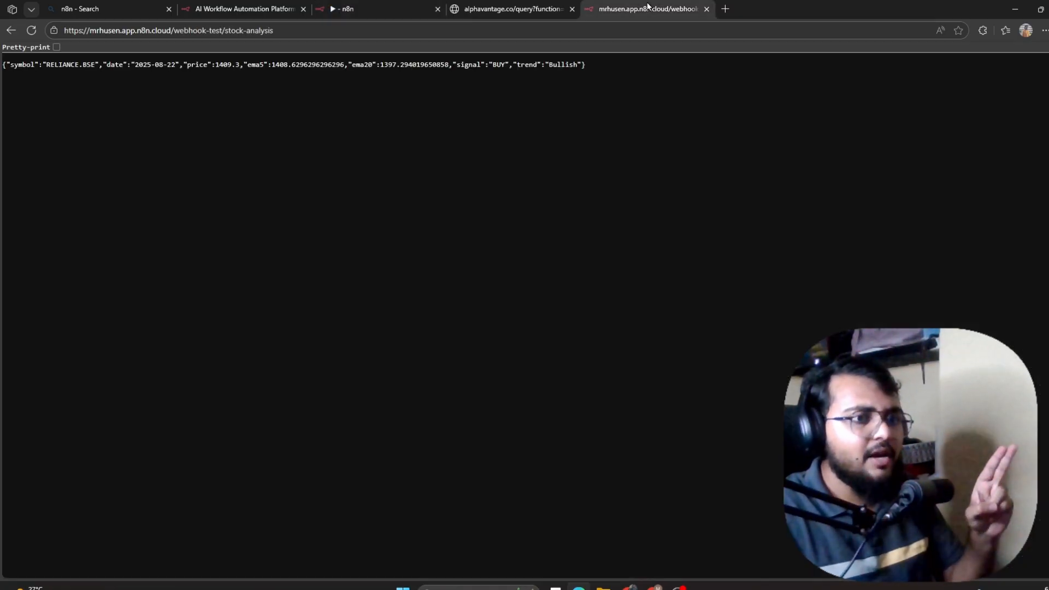
{"action": "left_click", "coordinate": [56, 48]}
{"action": "scroll", "coordinate": [78, 186], "scroll_direction": "up", "scroll_amount": 4}
{"action": "scroll", "coordinate": [79, 186], "scroll_direction": "up", "scroll_amount": 5}
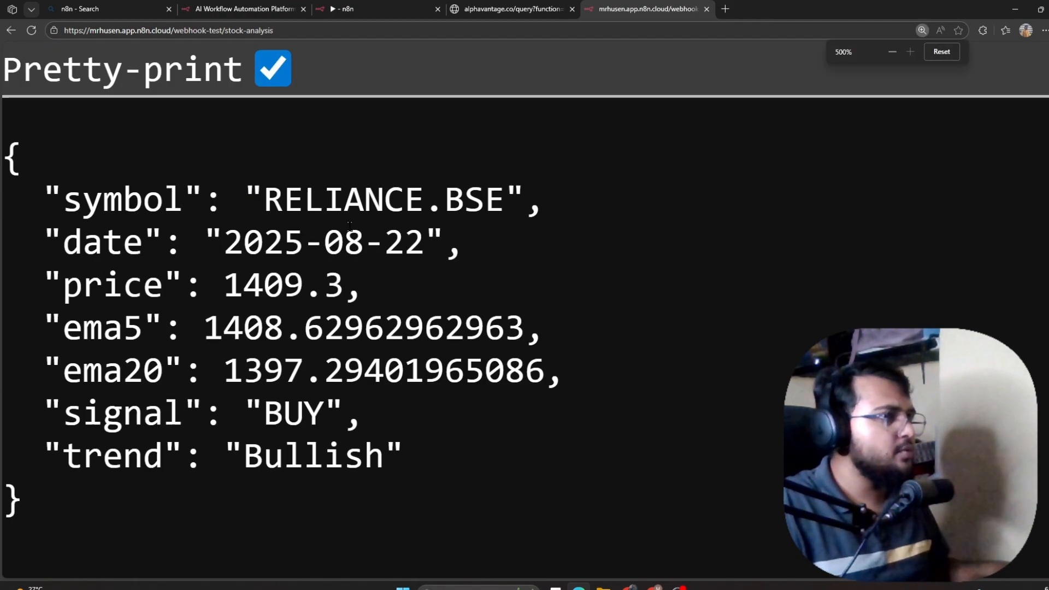
{"action": "scroll", "coordinate": [411, 234], "scroll_direction": "down", "scroll_amount": 2}
{"action": "left_click_drag", "start_coordinate": [244, 136], "coordinate": [283, 141]}
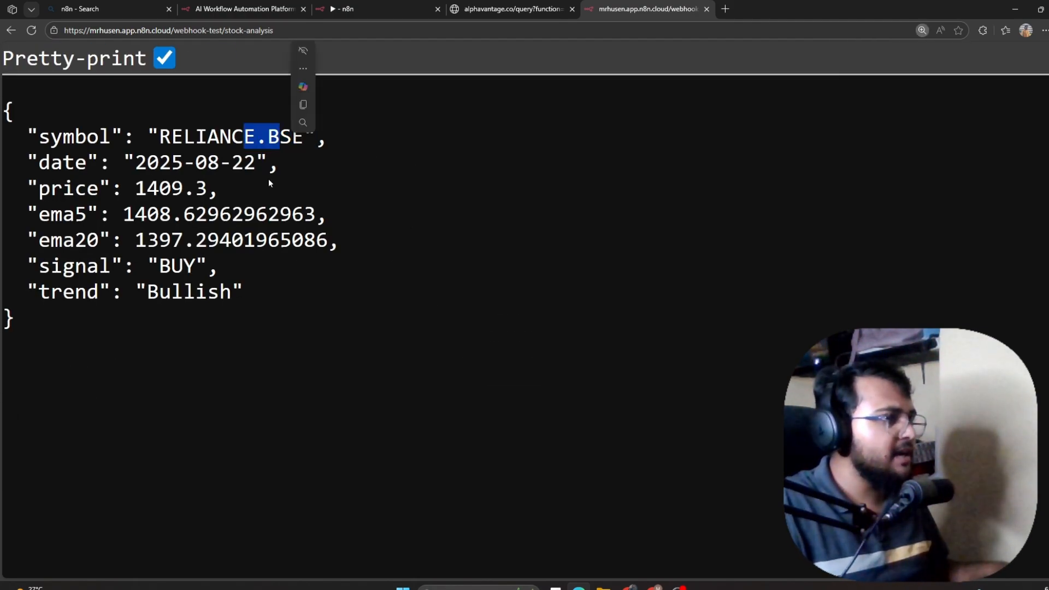
{"action": "left_click", "coordinate": [147, 162]}
{"action": "left_click_drag", "start_coordinate": [146, 162], "coordinate": [240, 163]}
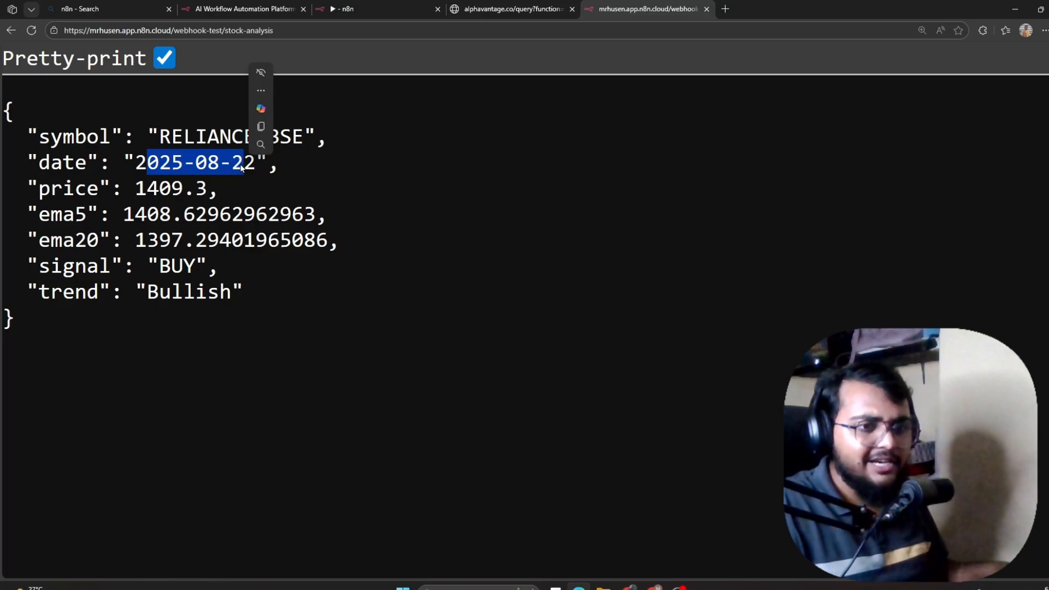
{"action": "left_click", "coordinate": [228, 192]}
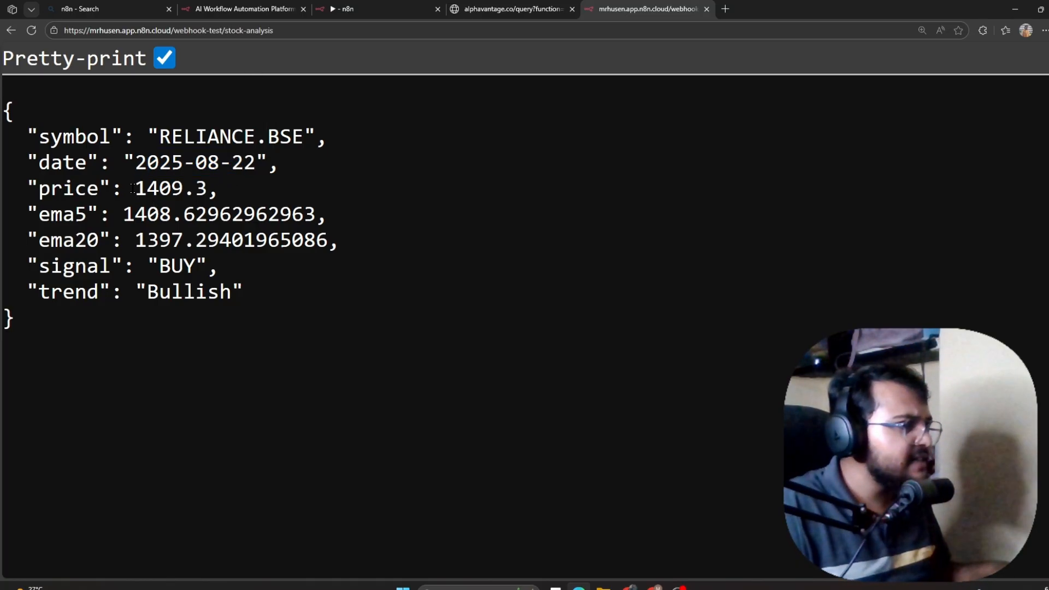
{"action": "left_click_drag", "start_coordinate": [136, 188], "coordinate": [207, 188]}
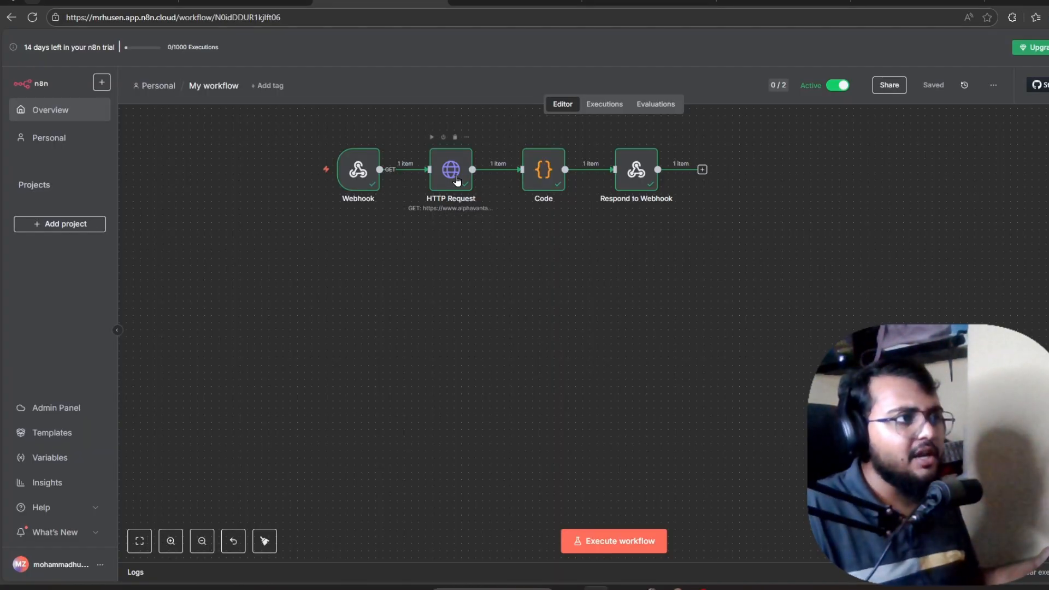
Stagger the four workflow nodes into a rising staircase and open the Code node's JavaScript.
{"action": "left_click", "coordinate": [502, 2]}
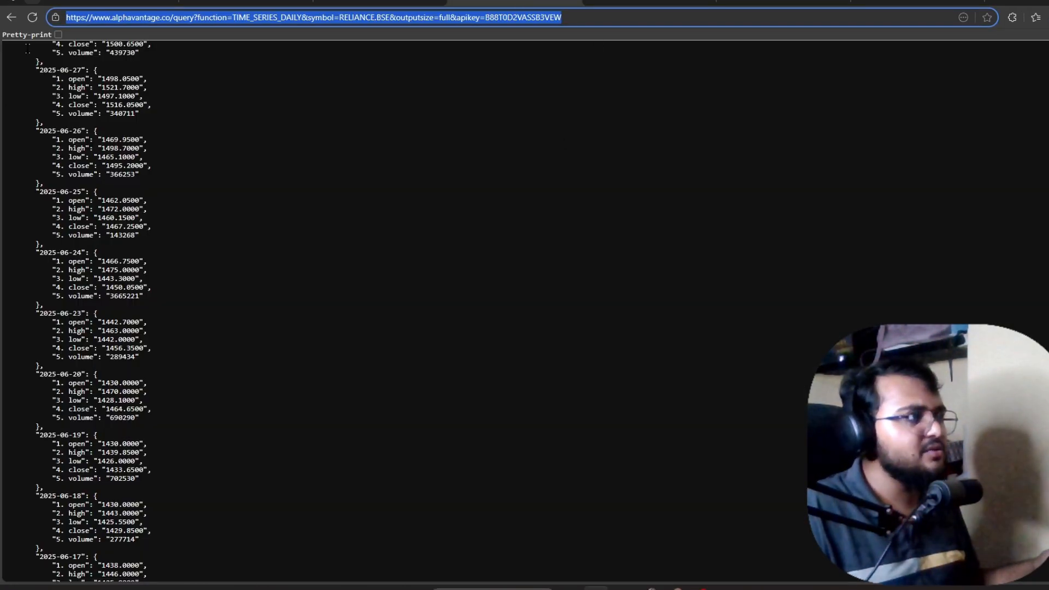
{"action": "left_click", "coordinate": [380, 2]}
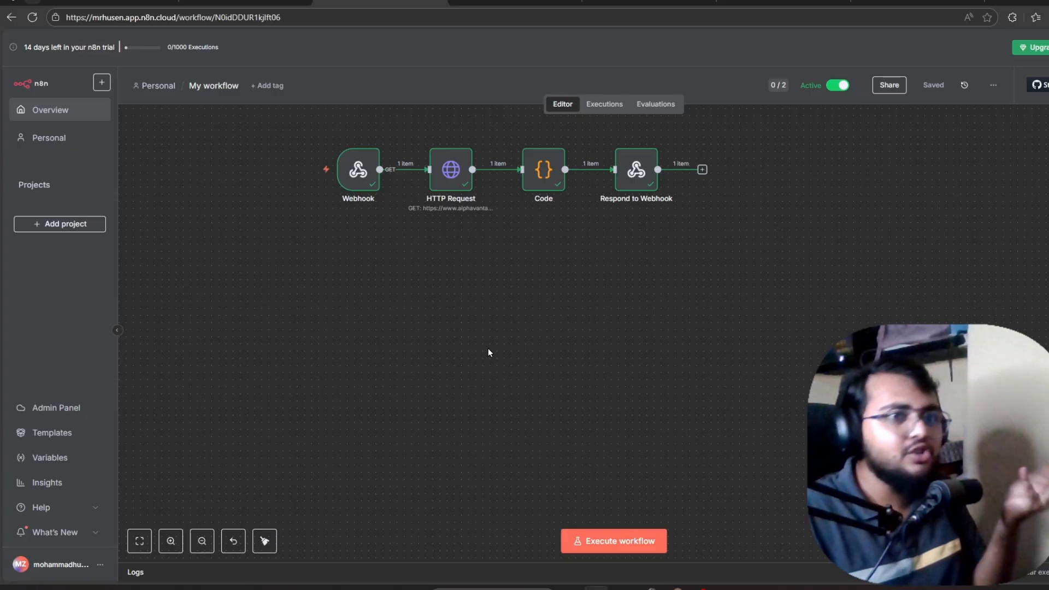
{"action": "left_click_drag", "start_coordinate": [360, 178], "coordinate": [325, 249]}
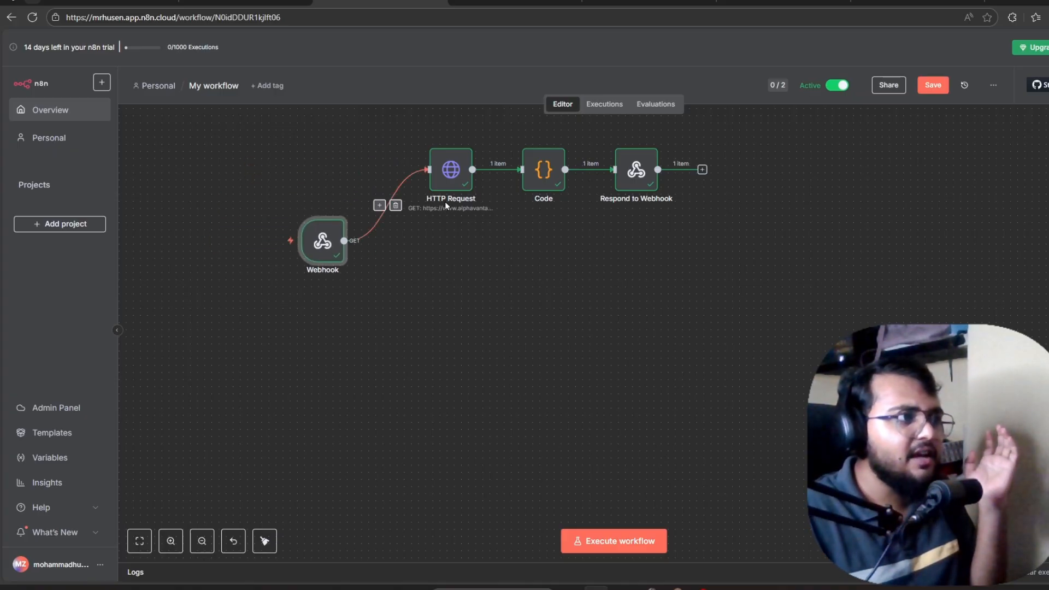
{"action": "left_click_drag", "start_coordinate": [435, 183], "coordinate": [442, 225]}
{"action": "left_click_drag", "start_coordinate": [543, 171], "coordinate": [543, 177]}
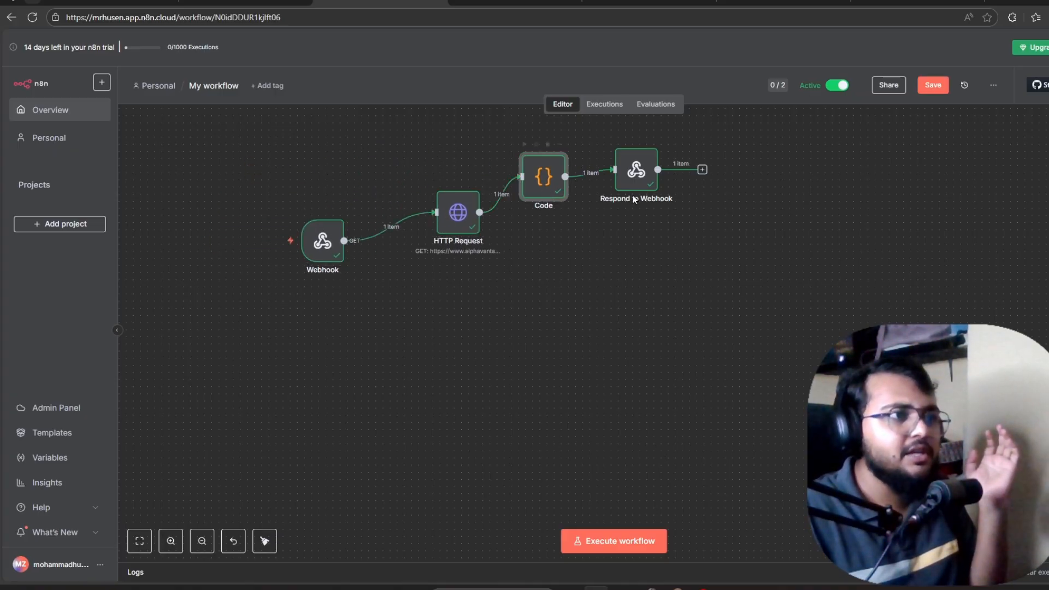
{"action": "left_click_drag", "start_coordinate": [644, 189], "coordinate": [652, 182]}
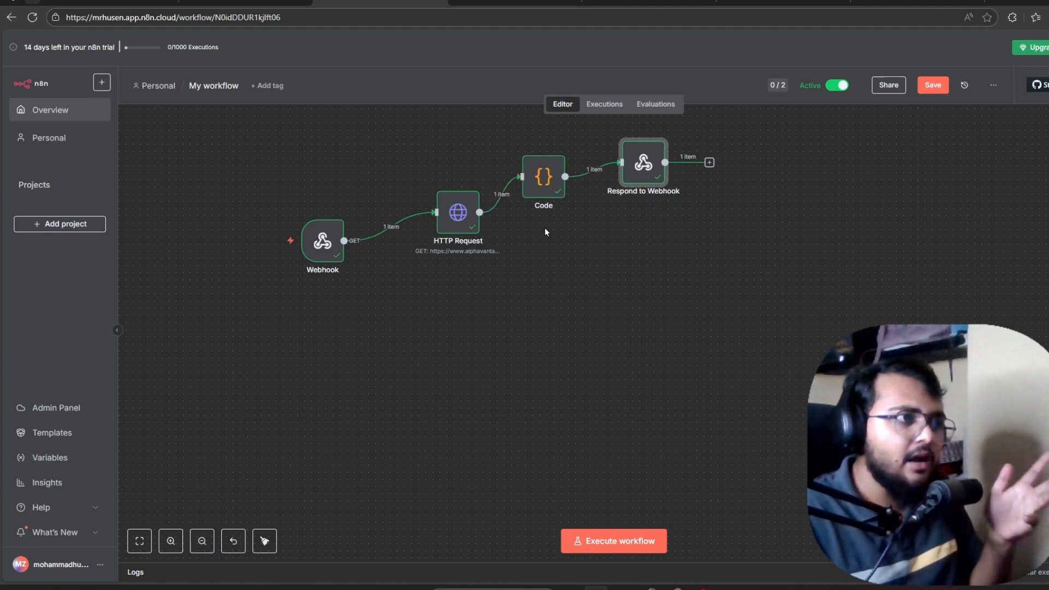
{"action": "left_click", "coordinate": [550, 185]}
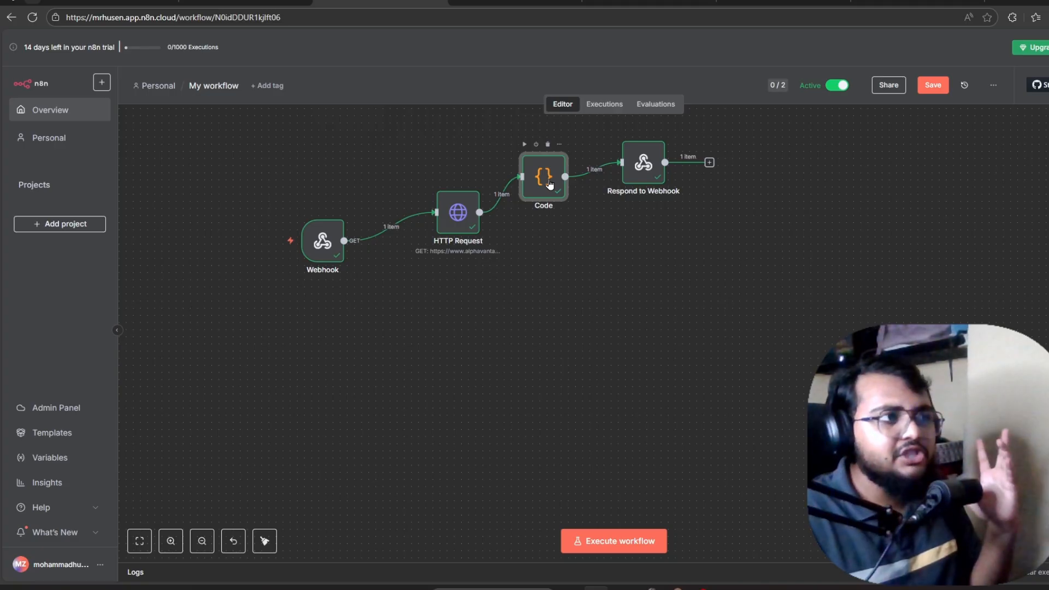
{"action": "double_click", "coordinate": [549, 185]}
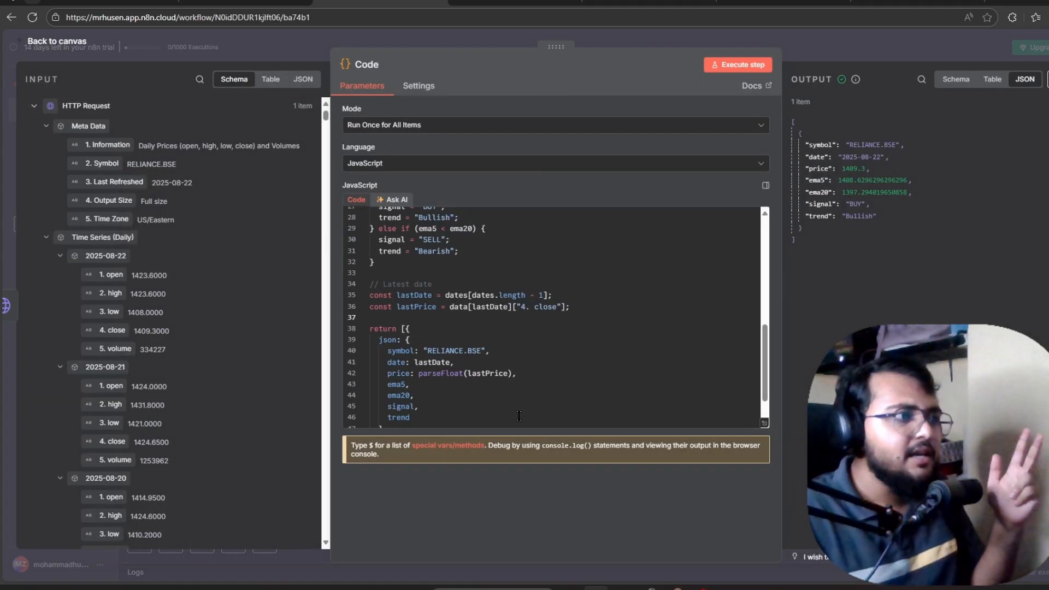
Scroll through the Code node's JavaScript, then close it back to the canvas.
{"action": "scroll", "coordinate": [522, 394], "scroll_direction": "up", "scroll_amount": 5}
{"action": "scroll", "coordinate": [522, 394], "scroll_direction": "up", "scroll_amount": 2}
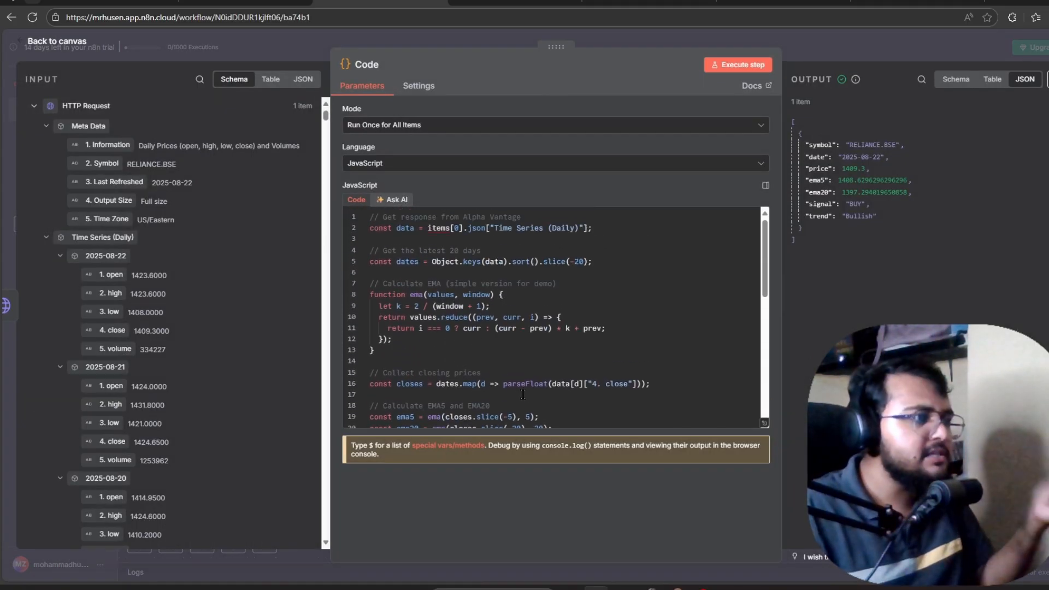
{"action": "scroll", "coordinate": [522, 394], "scroll_direction": "down", "scroll_amount": 10}
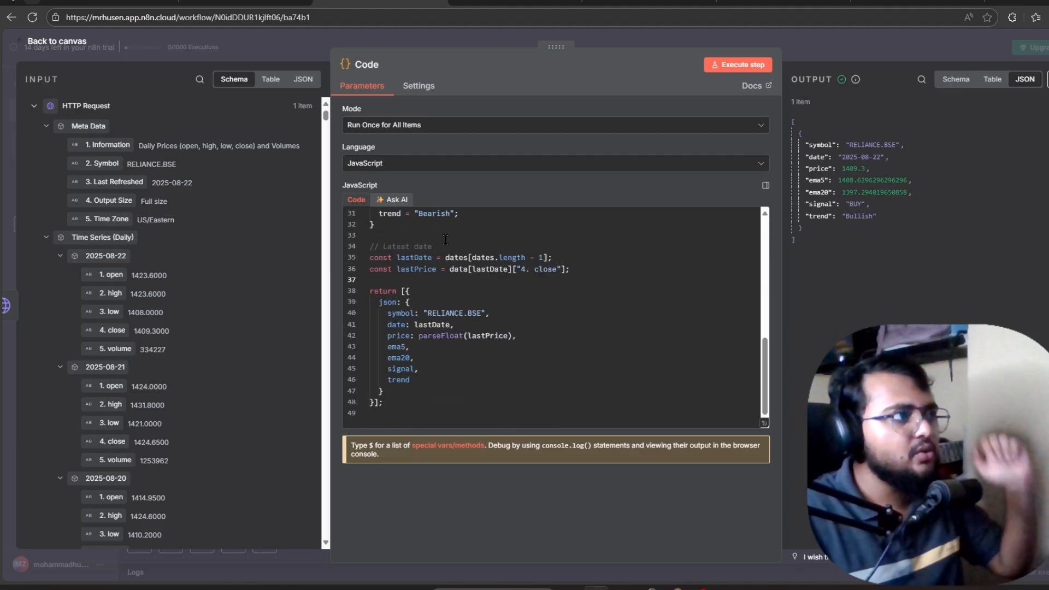
{"action": "left_click", "coordinate": [47, 42]}
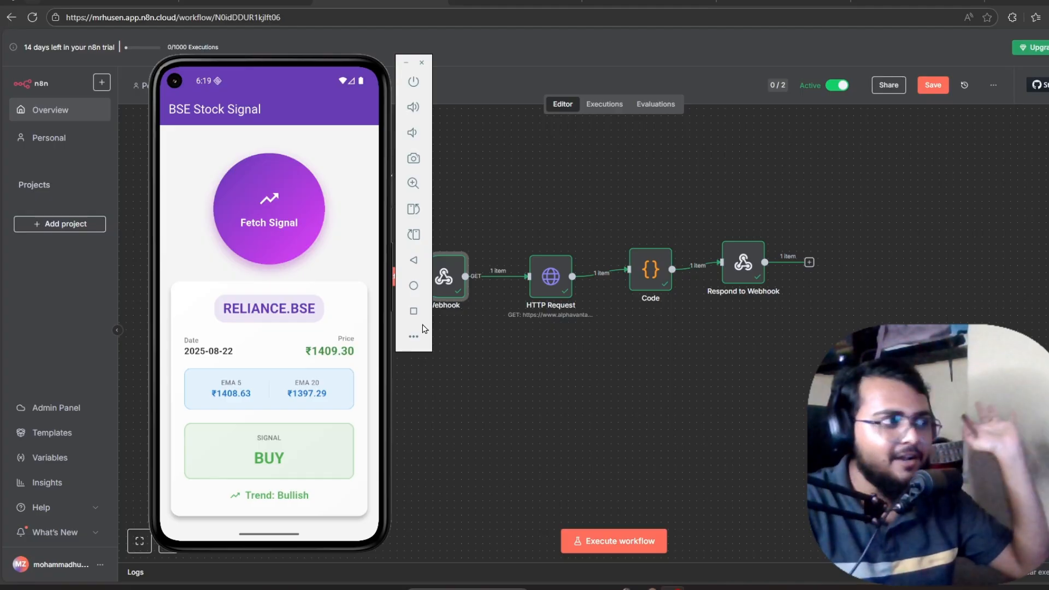
Run the workflow and tap Fetch Signal in the emulator app, then reposition the emulator window.
{"action": "left_click", "coordinate": [622, 542]}
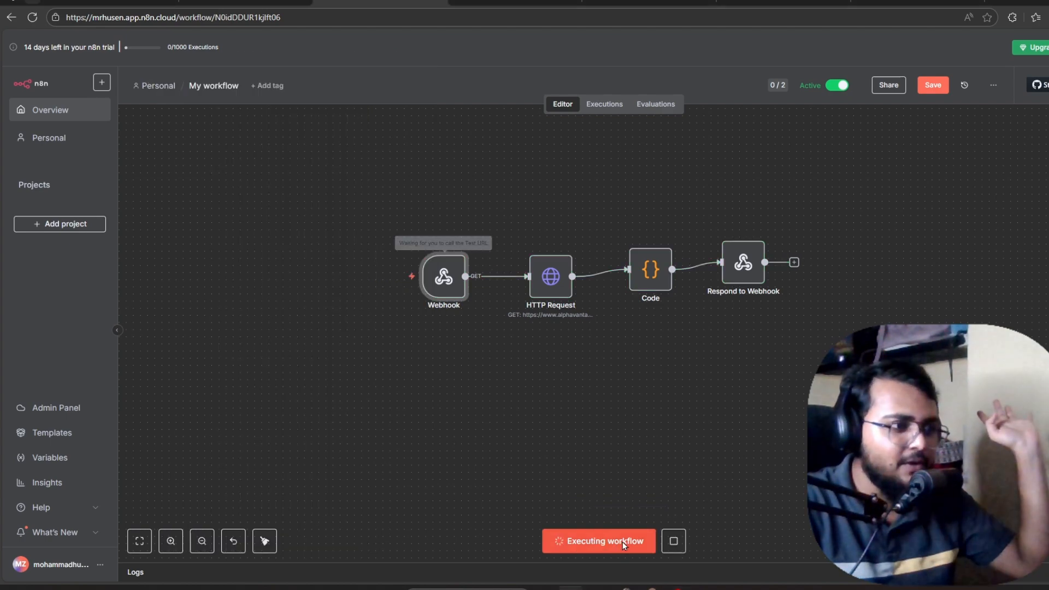
{"action": "left_click", "coordinate": [723, 587]}
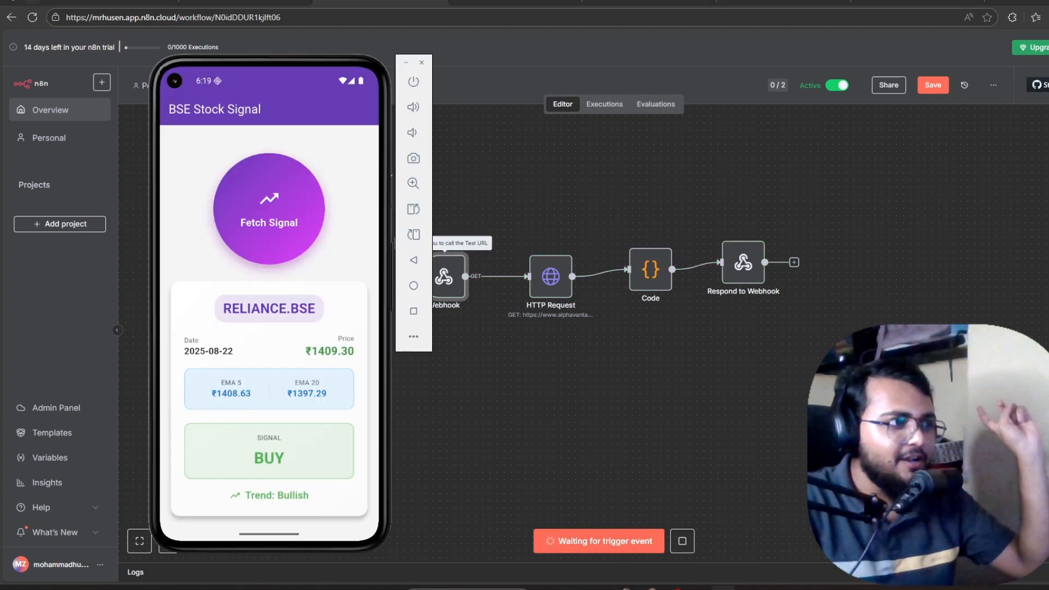
{"action": "left_click", "coordinate": [270, 234]}
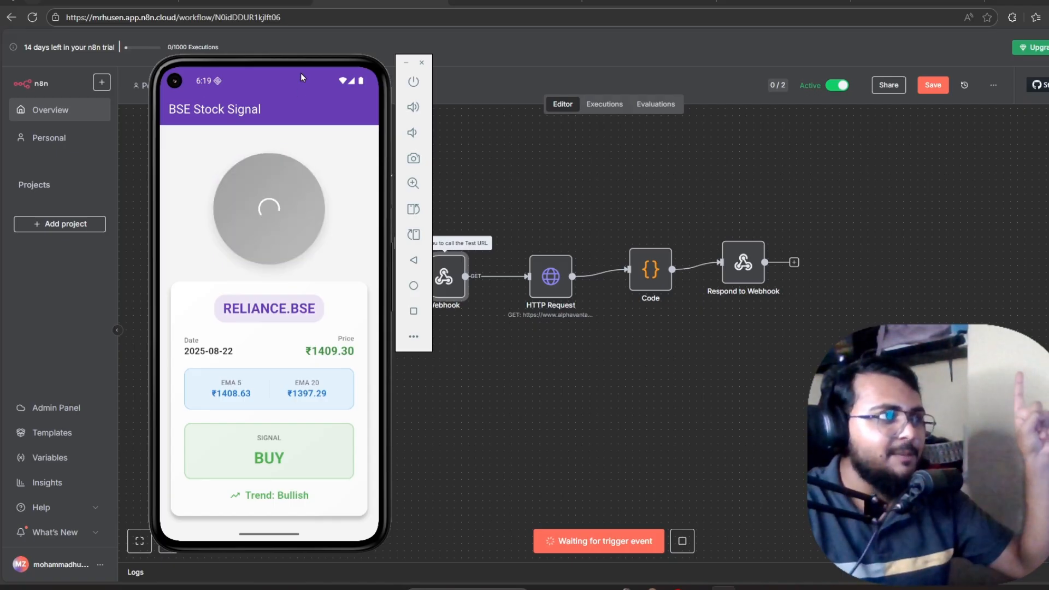
{"action": "left_click_drag", "start_coordinate": [320, 63], "coordinate": [257, 67]}
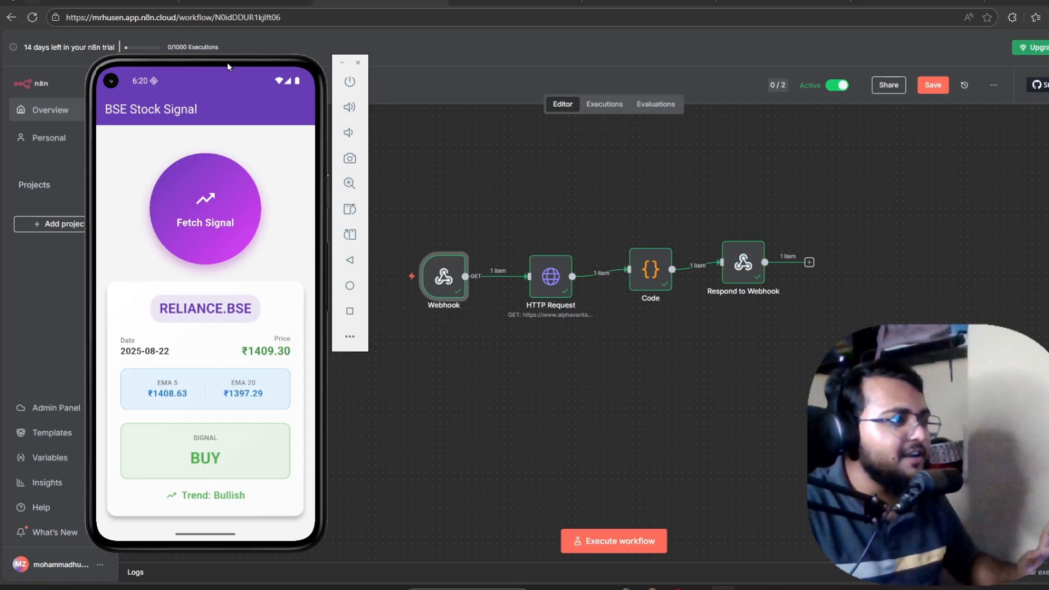
{"action": "left_click_drag", "start_coordinate": [227, 67], "coordinate": [296, 35]}
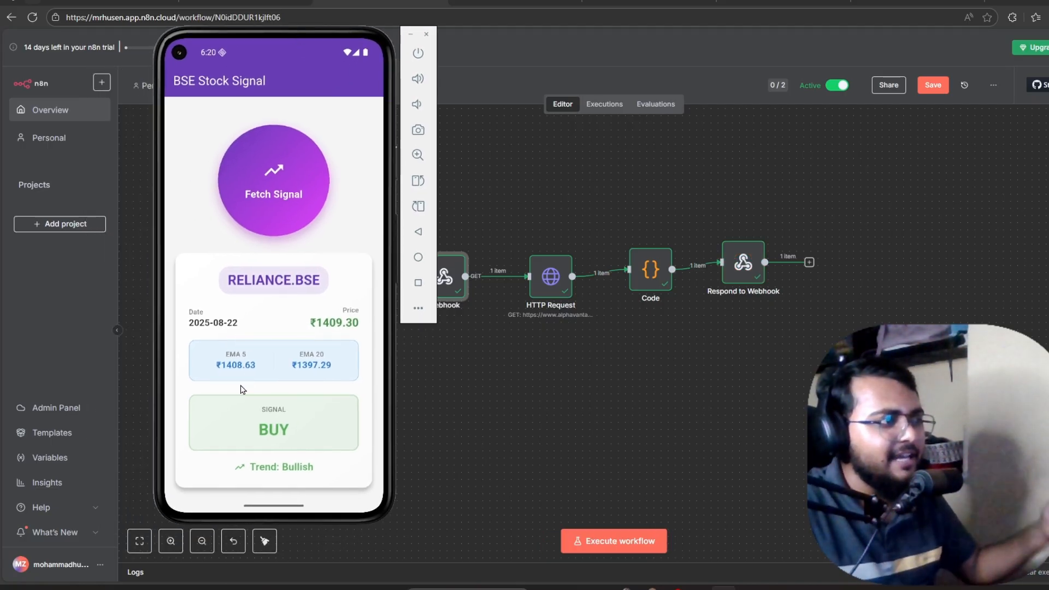